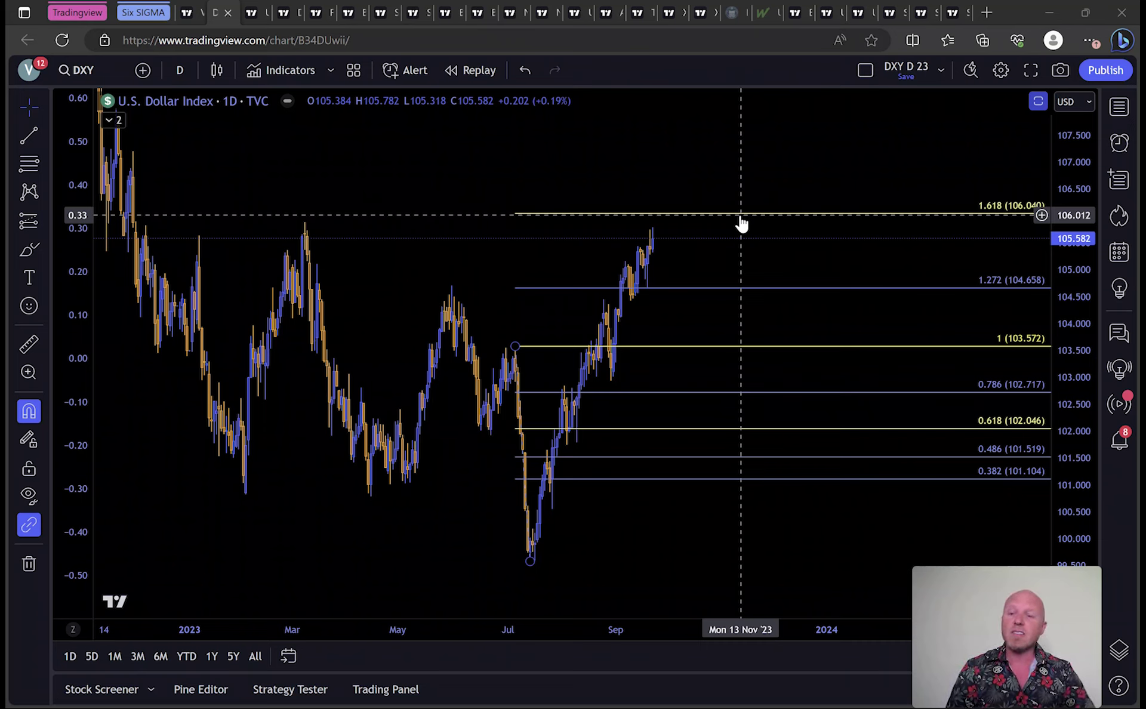
# - Brush a stepped downward arrow from the latest U.S. Dollar Index high to the 1.272 level, plus a short downward arrow near that level's label
pyautogui.click(29, 249)
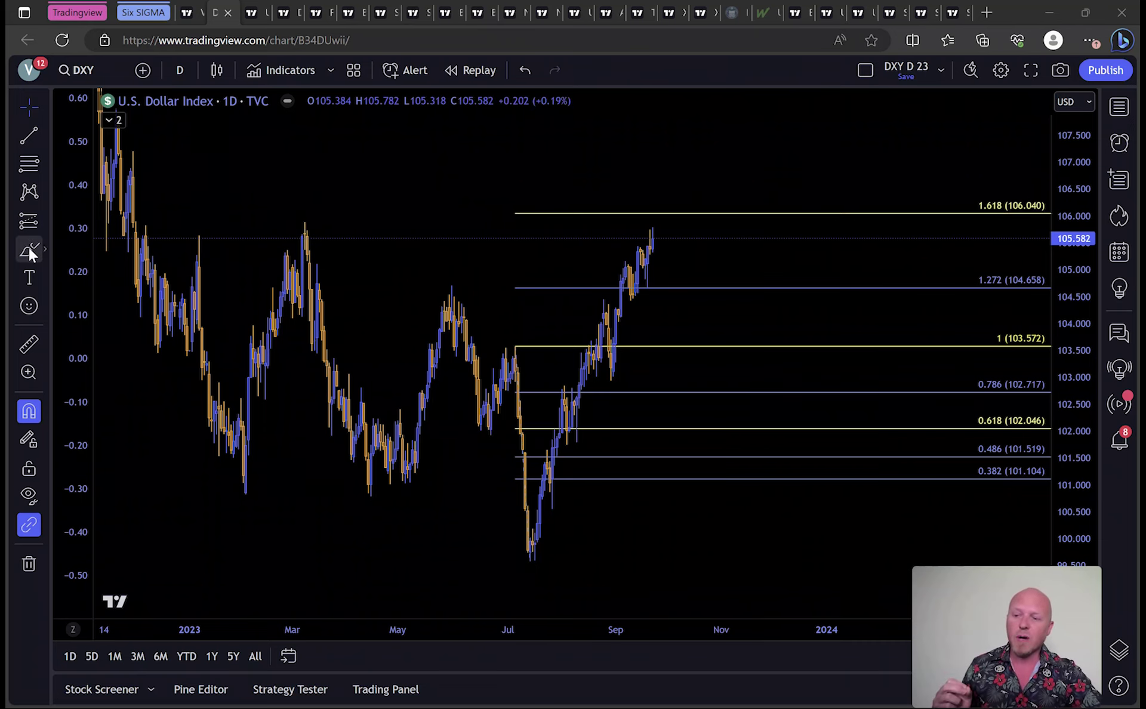
pyautogui.moveTo(657, 217)
pyautogui.mouseDown()
pyautogui.moveTo(675, 264)
pyautogui.moveTo(709, 258)
pyautogui.moveTo(712, 290)
pyautogui.mouseUp()
pyautogui.moveTo(959, 263)
pyautogui.mouseDown()
pyautogui.moveTo(968, 302)
pyautogui.moveTo(983, 307)
pyautogui.mouseUp()
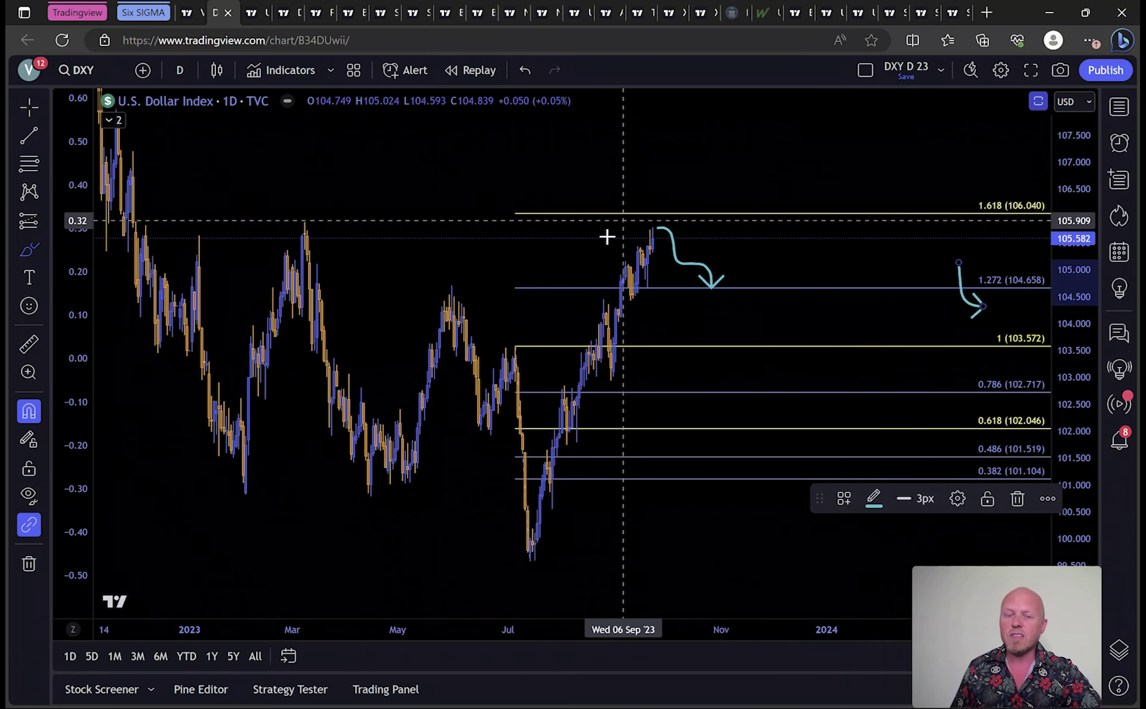
# - Switch to the US10Y yield chart and brush a short downward arrow from the latest candles to the 1.618 level
pyautogui.click(249, 12)
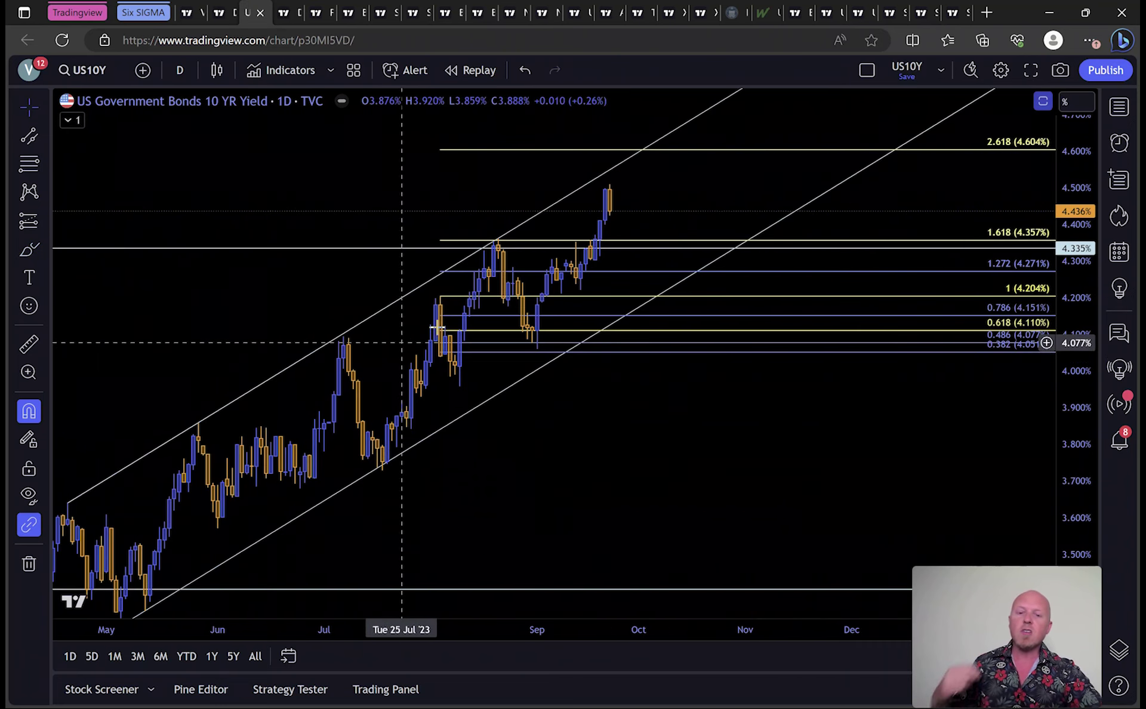
pyautogui.click(29, 249)
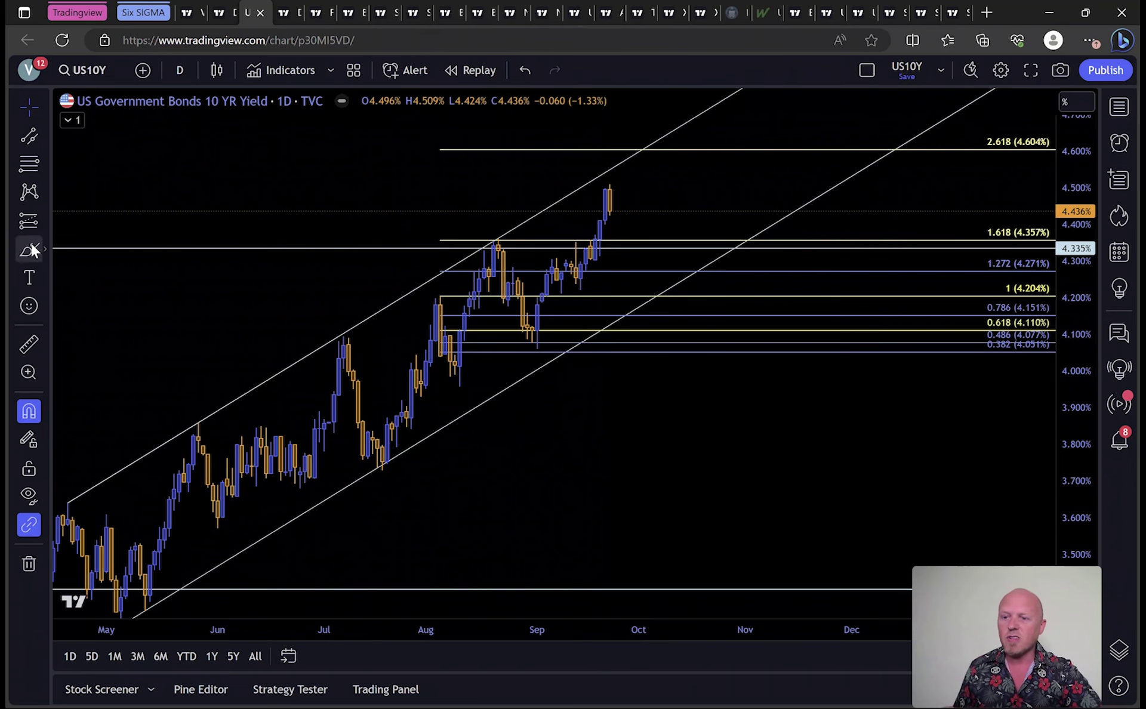
pyautogui.moveTo(617, 197); pyautogui.dragTo(638, 245)
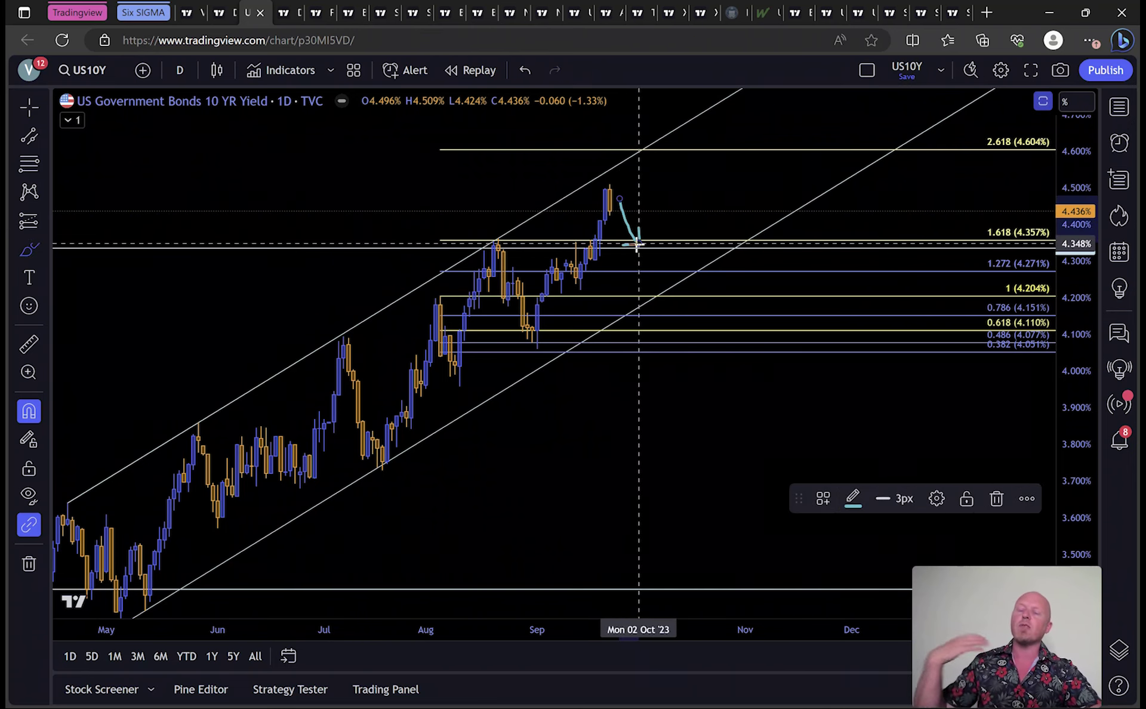
# - Open the Germany 30 chart and brush marks on the 2020 low, the late-2021 highs, the 2022 decline and the 2023 highs
pyautogui.click(284, 12)
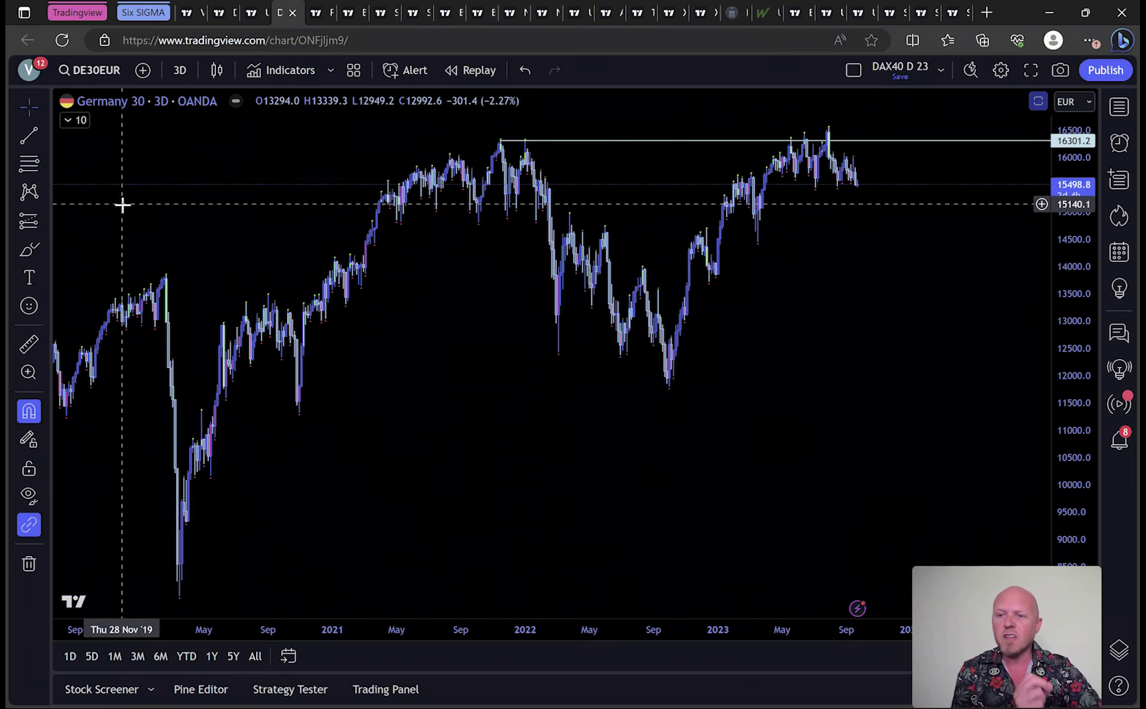
pyautogui.click(29, 251)
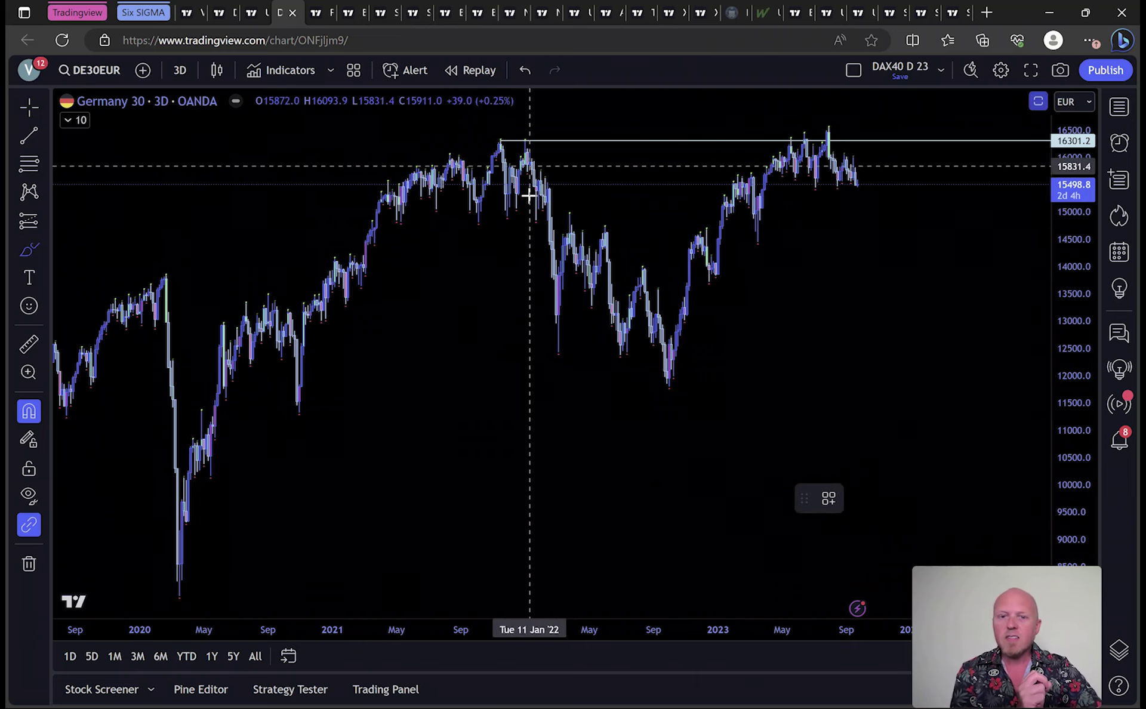
pyautogui.moveTo(547, 119)
pyautogui.mouseDown()
pyautogui.moveTo(494, 141)
pyautogui.moveTo(525, 150)
pyautogui.mouseUp()
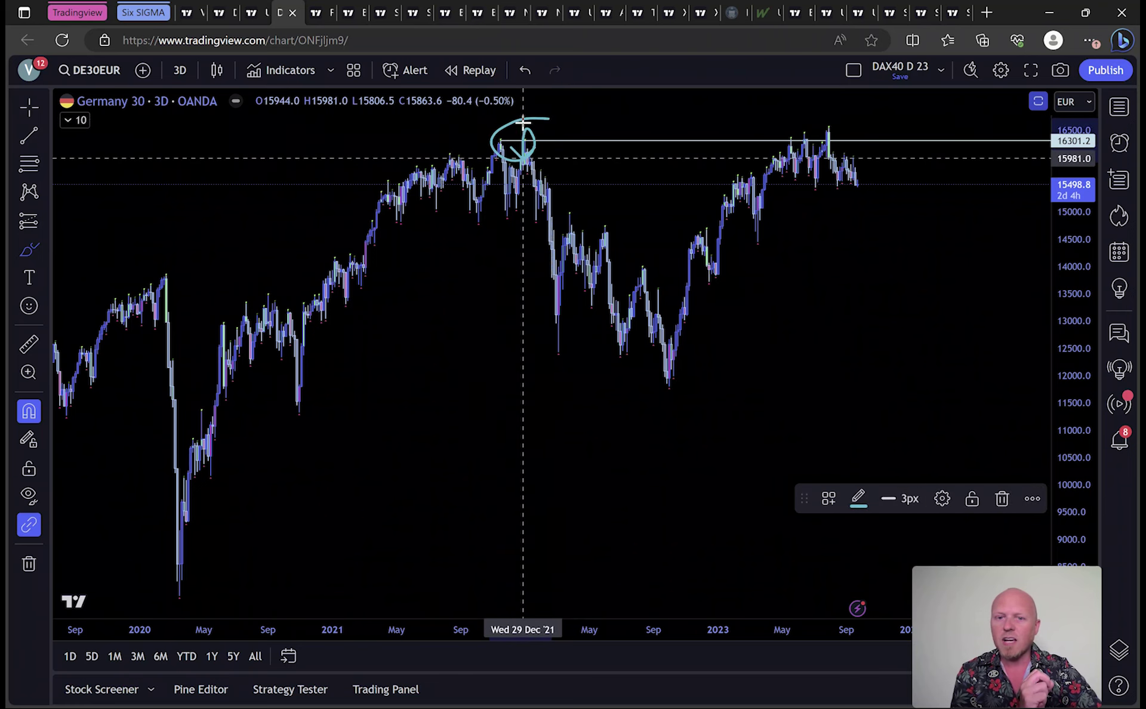
pyautogui.moveTo(323, 471); pyautogui.dragTo(214, 541)
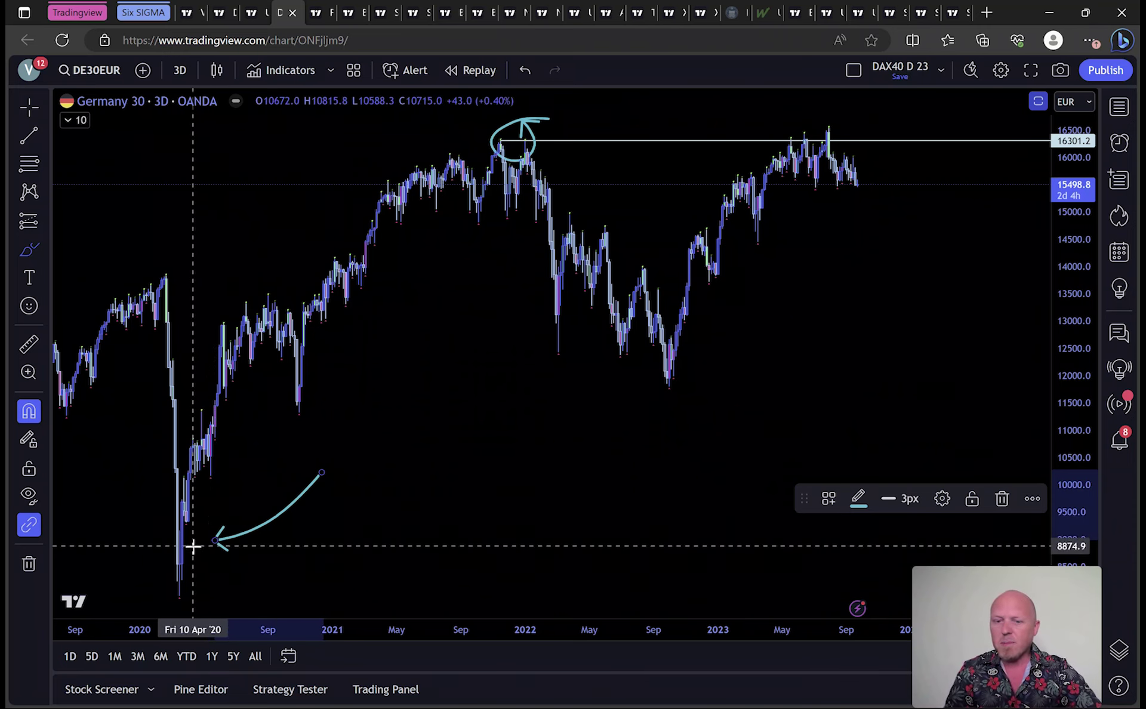
pyautogui.moveTo(525, 173)
pyautogui.mouseDown()
pyautogui.moveTo(560, 258)
pyautogui.moveTo(684, 369)
pyautogui.mouseUp()
pyautogui.moveTo(837, 106)
pyautogui.mouseDown()
pyautogui.moveTo(776, 154)
pyautogui.moveTo(849, 147)
pyautogui.moveTo(839, 107)
pyautogui.moveTo(827, 115)
pyautogui.mouseUp()
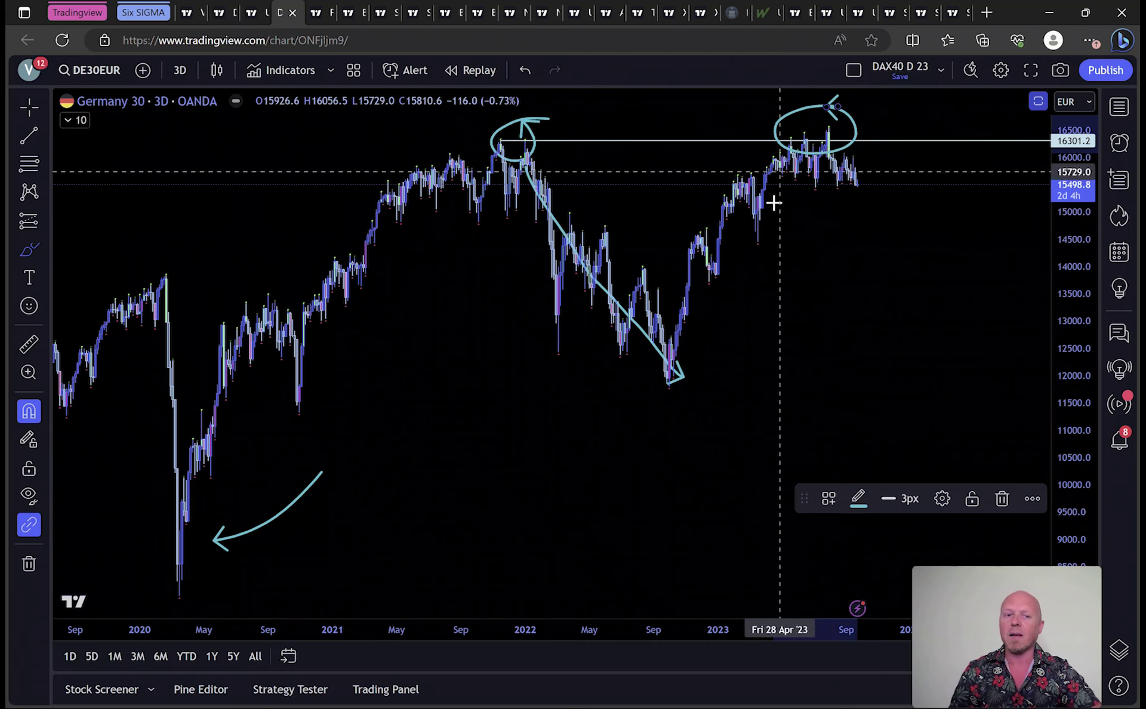
# - Undo the brush marks on the Germany 30 chart
pyautogui.click(525, 70)
pyautogui.click(525, 70)
pyautogui.click(526, 70)
pyautogui.click(526, 70)
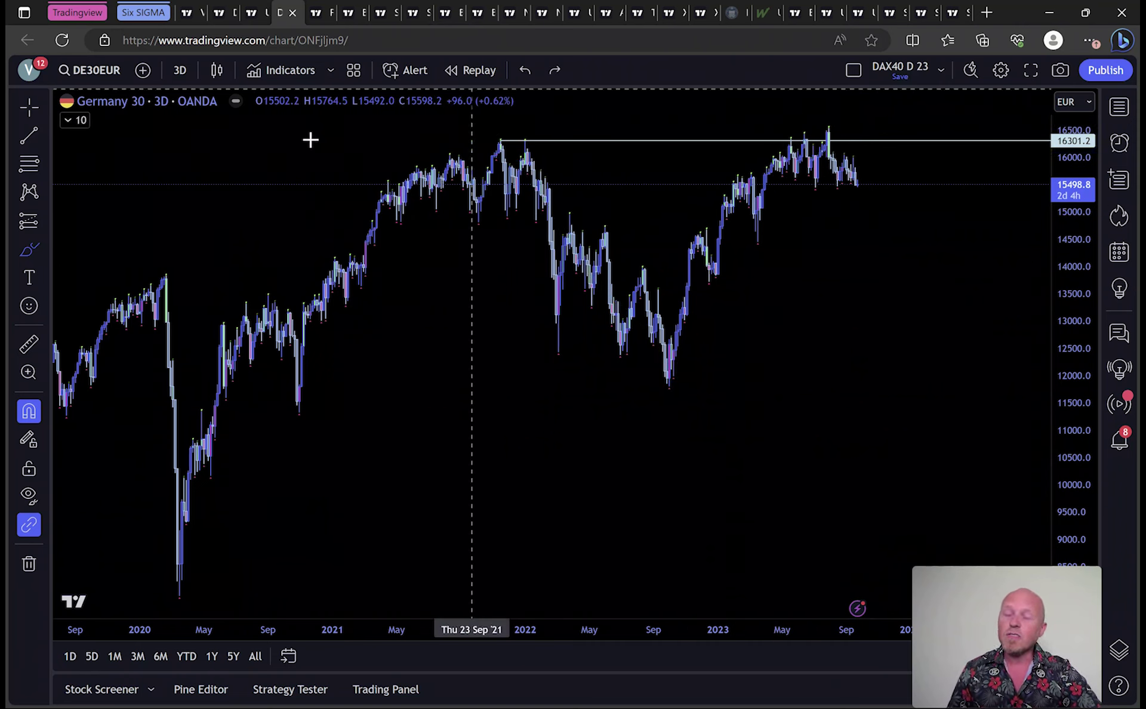
# - Draw a Fibonacci retracement on Germany 30 from the December 2022 high at 14672.0 to the October 2022 low at 11795.5
pyautogui.click(30, 164)
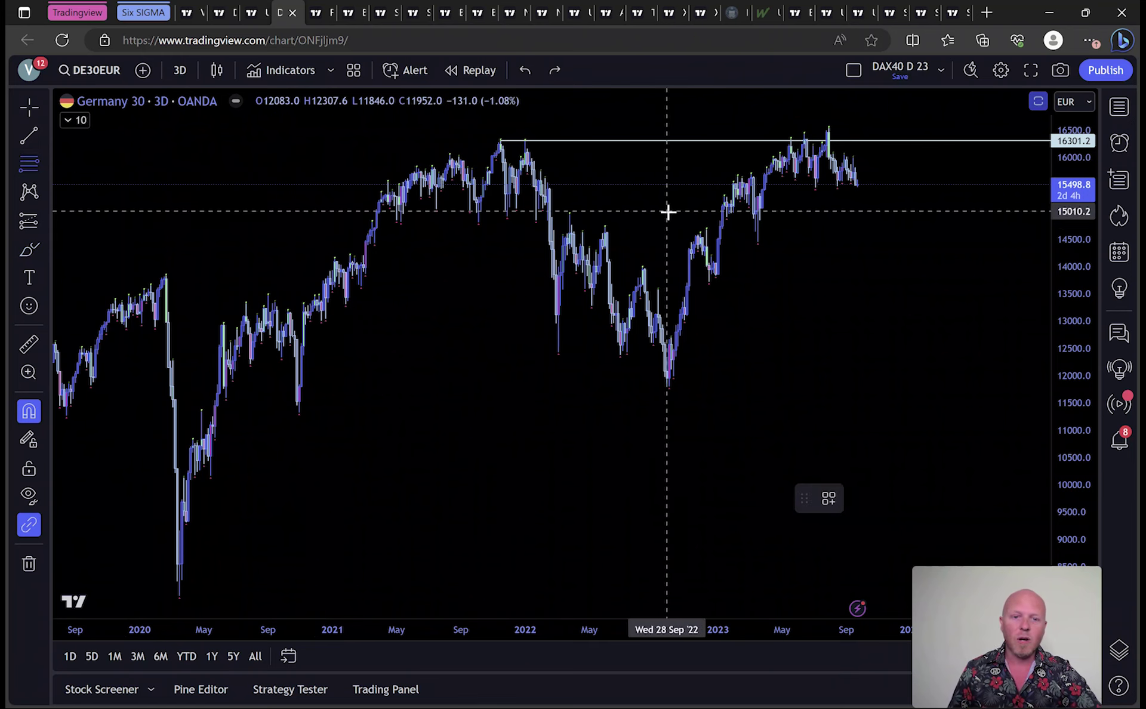
pyautogui.click(705, 221)
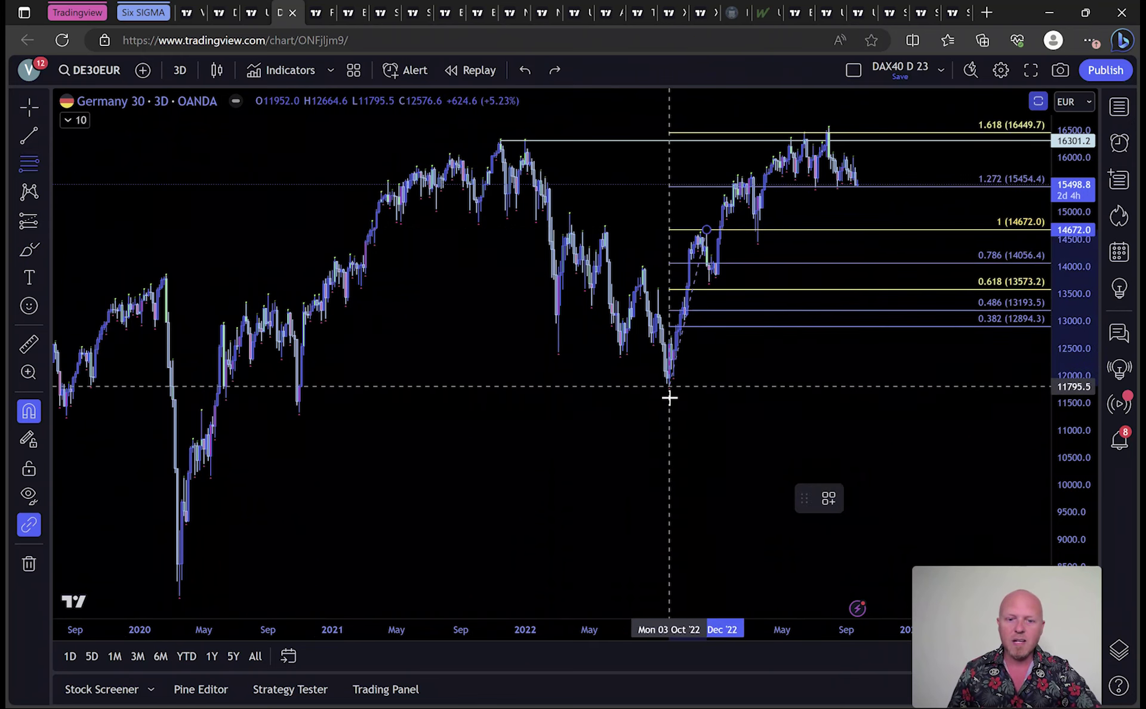
pyautogui.click(669, 399)
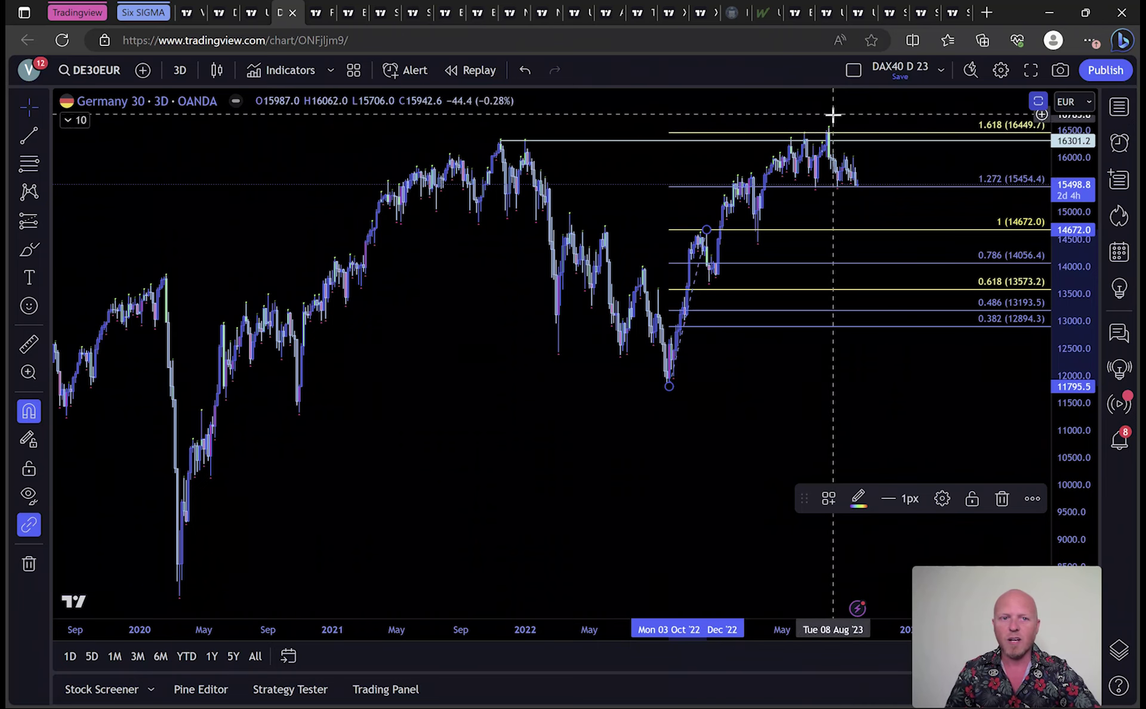
pyautogui.moveTo(681, 112); pyautogui.dragTo(460, 122)
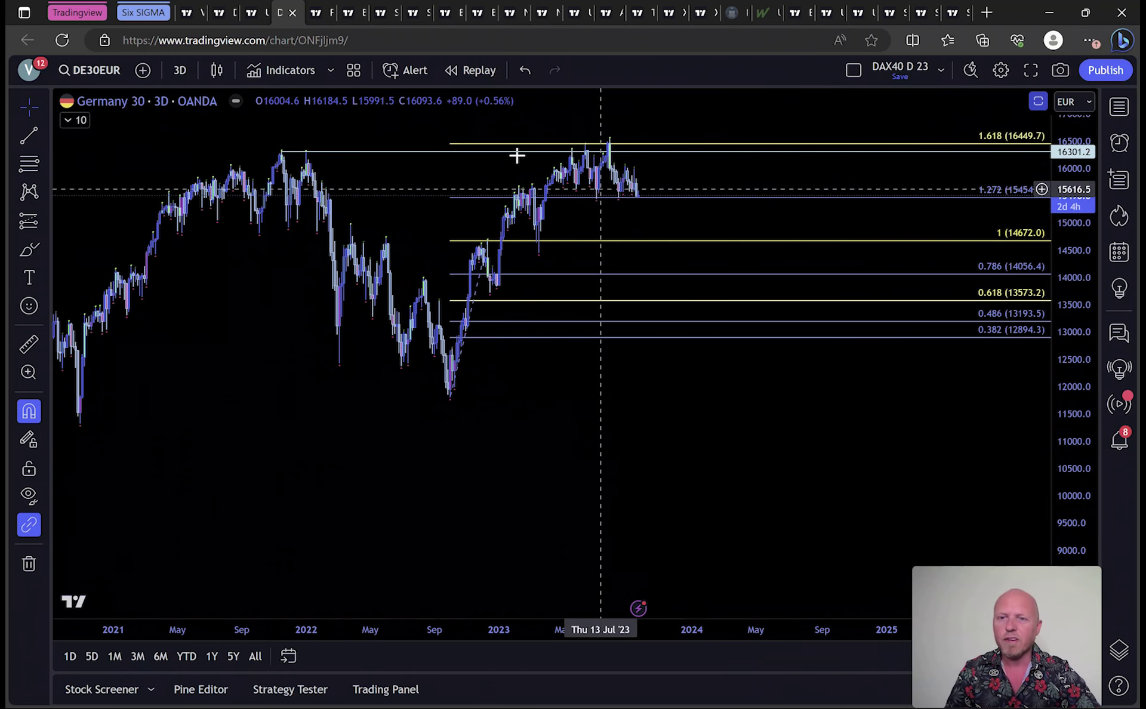
# - Switch to the France 40 chart and draw a Fibonacci retracement from the December 2022 high at 6818.8 to the September 2022 low at 5625.0
pyautogui.click(318, 10)
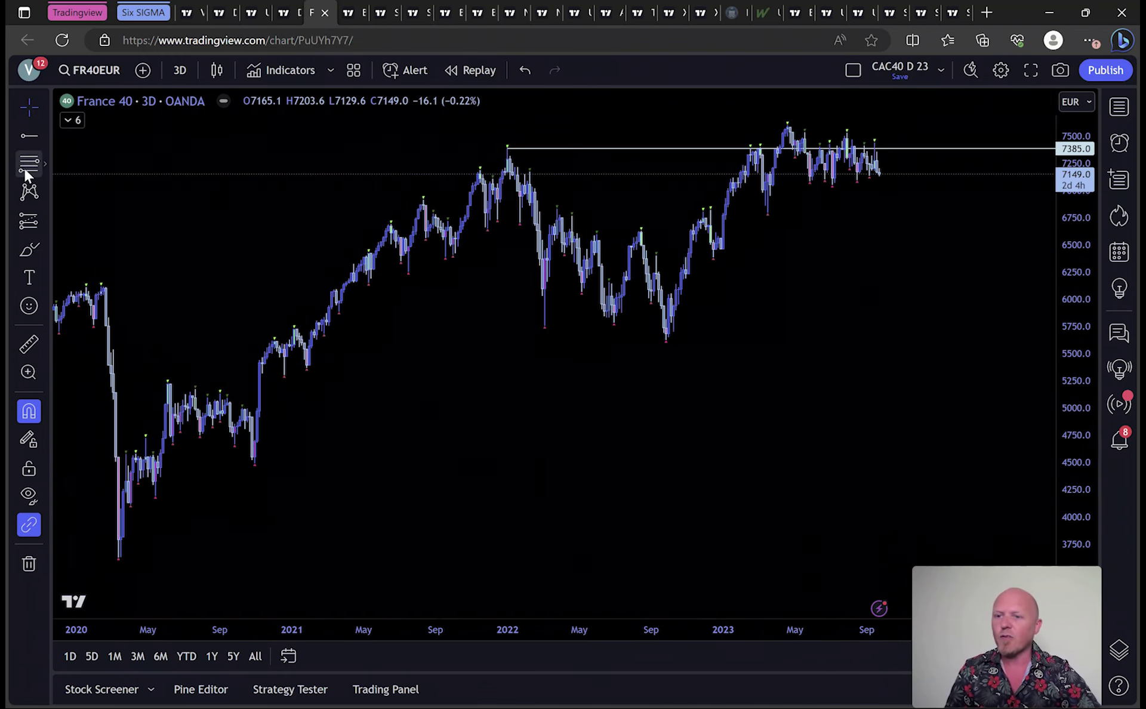
pyautogui.click(27, 165)
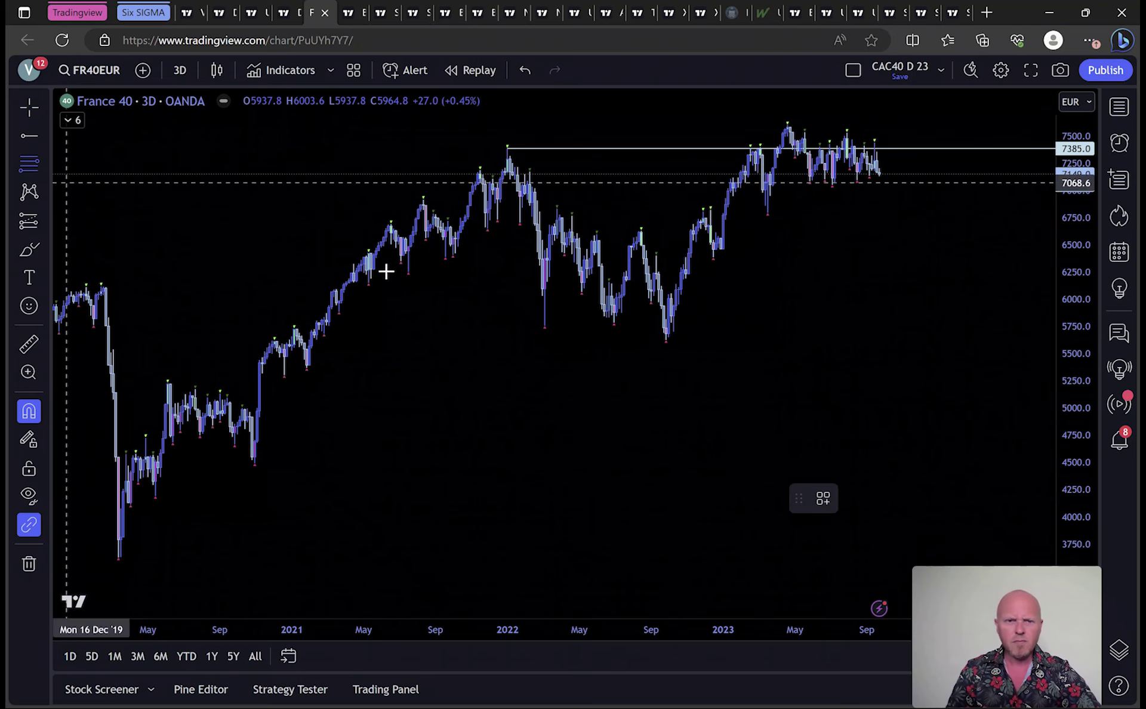
pyautogui.click(710, 198)
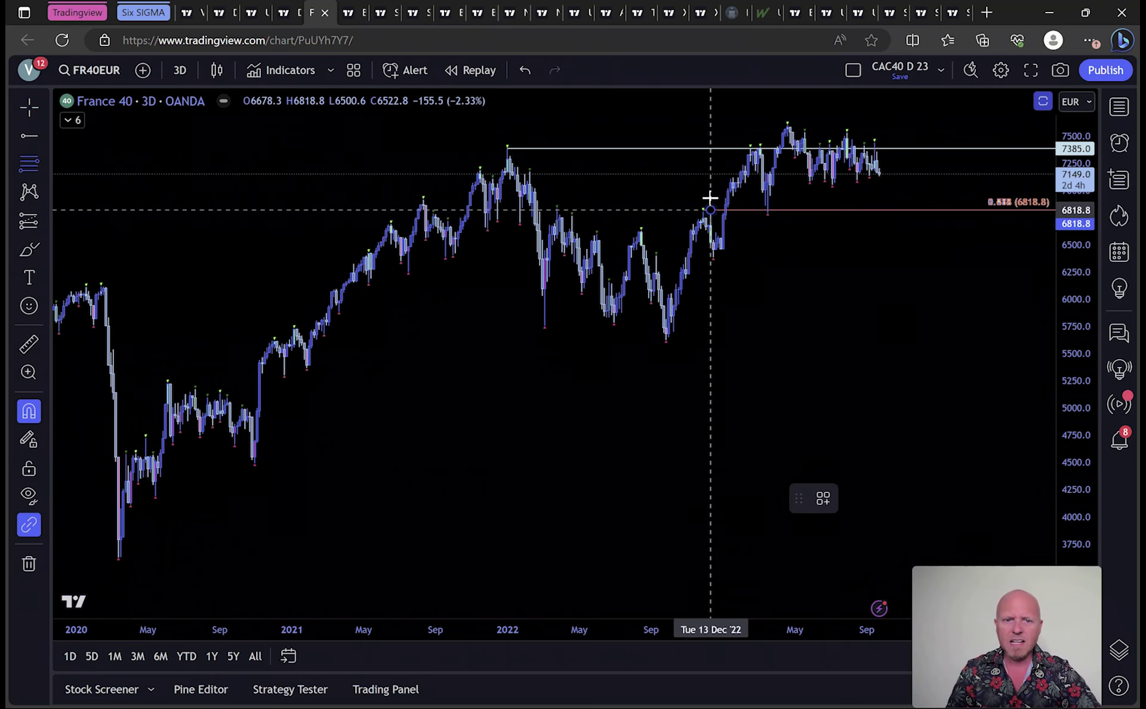
pyautogui.click(667, 351)
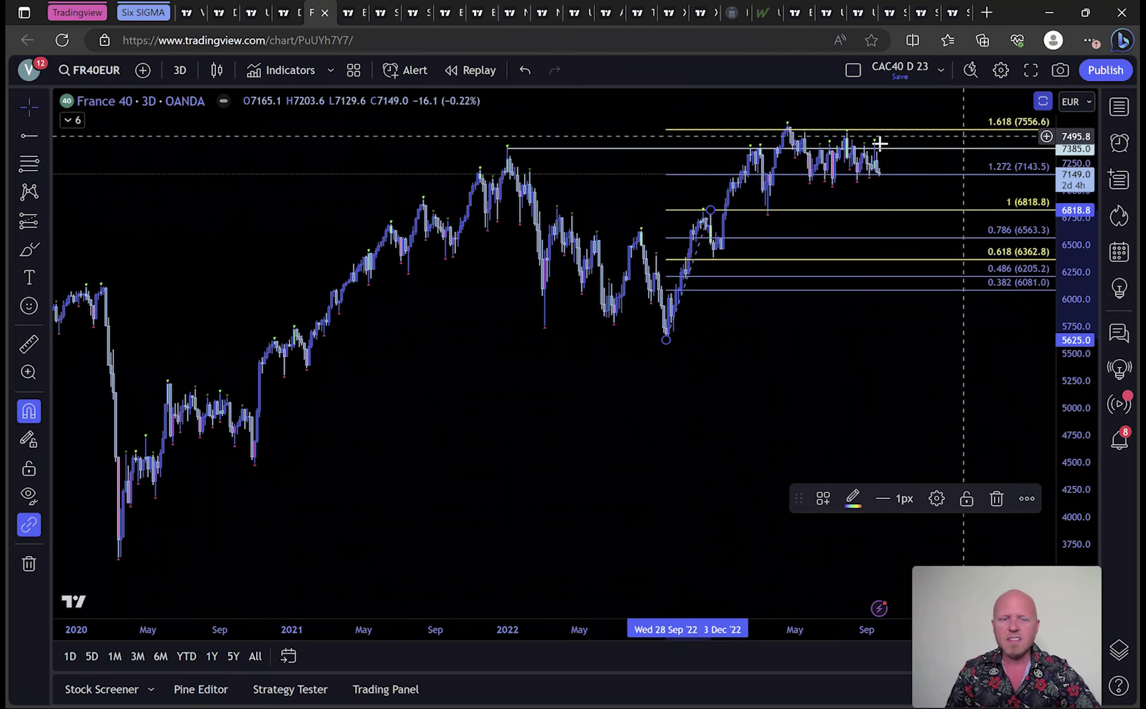
# - Brush an arrow to the 2020 low, circle the 2022 and 2023 highs, and arrow the 2022 decline on the France 40 chart
pyautogui.click(27, 249)
pyautogui.moveTo(242, 500); pyautogui.dragTo(153, 532)
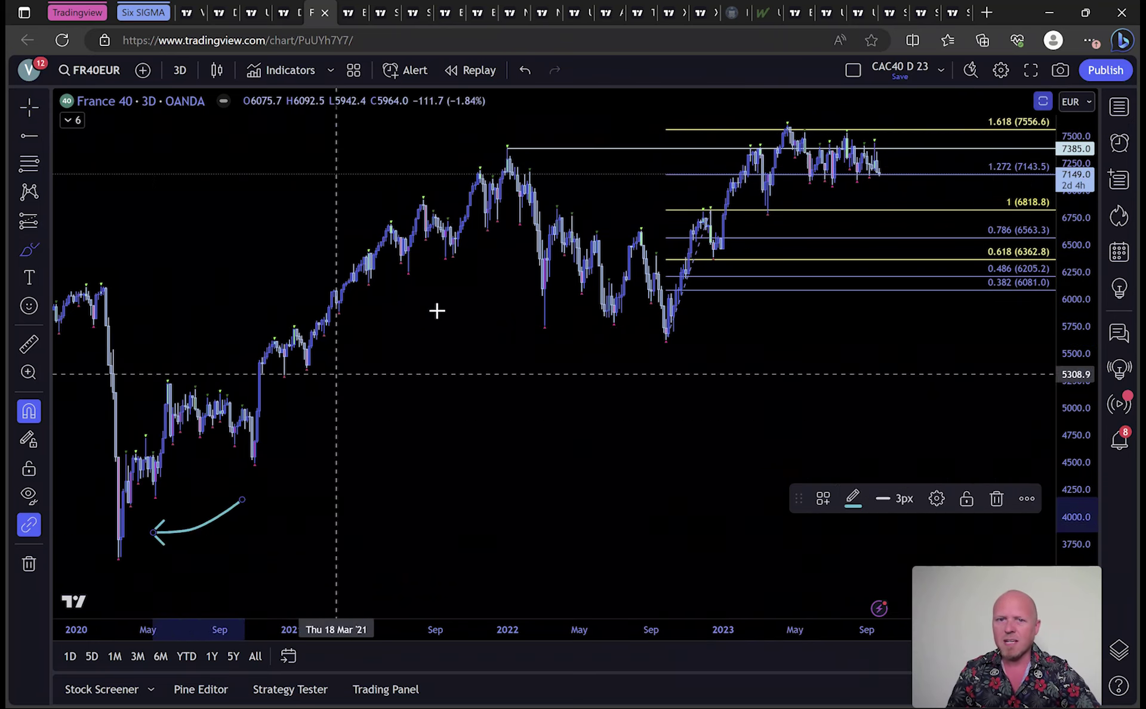
pyautogui.moveTo(510, 127)
pyautogui.mouseDown()
pyautogui.moveTo(486, 145)
pyautogui.moveTo(524, 113)
pyautogui.moveTo(525, 135)
pyautogui.mouseUp()
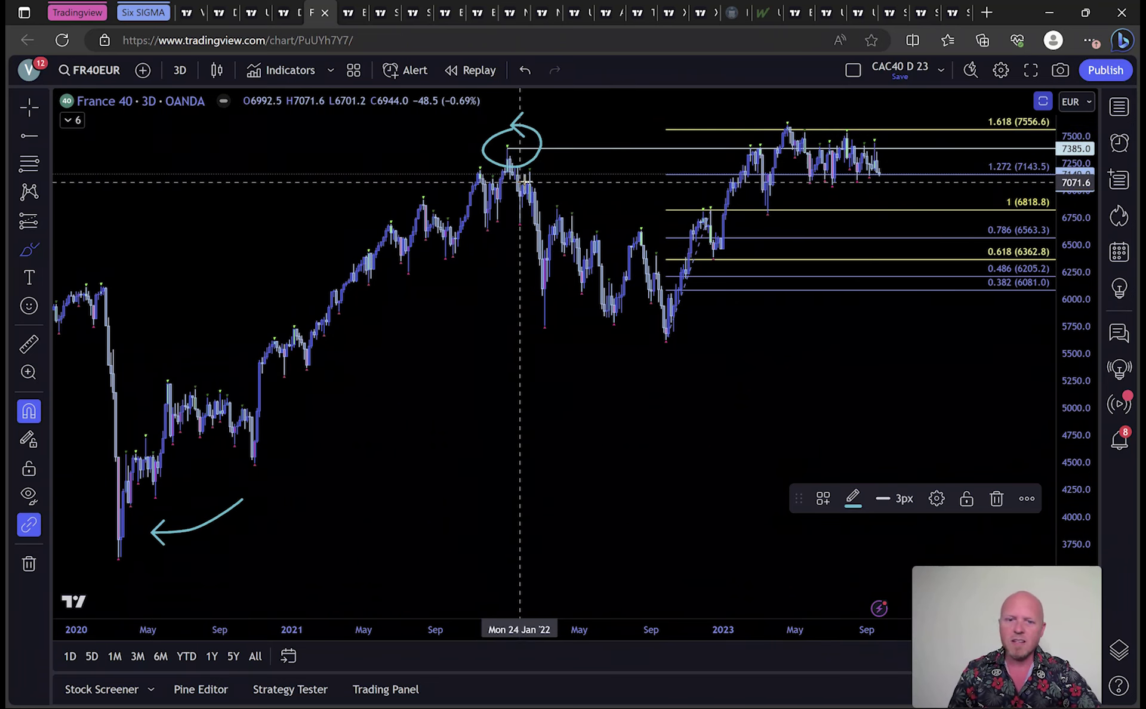
pyautogui.moveTo(521, 183); pyautogui.dragTo(645, 321)
pyautogui.moveTo(763, 109)
pyautogui.mouseDown()
pyautogui.moveTo(786, 113)
pyautogui.moveTo(789, 100)
pyautogui.mouseUp()
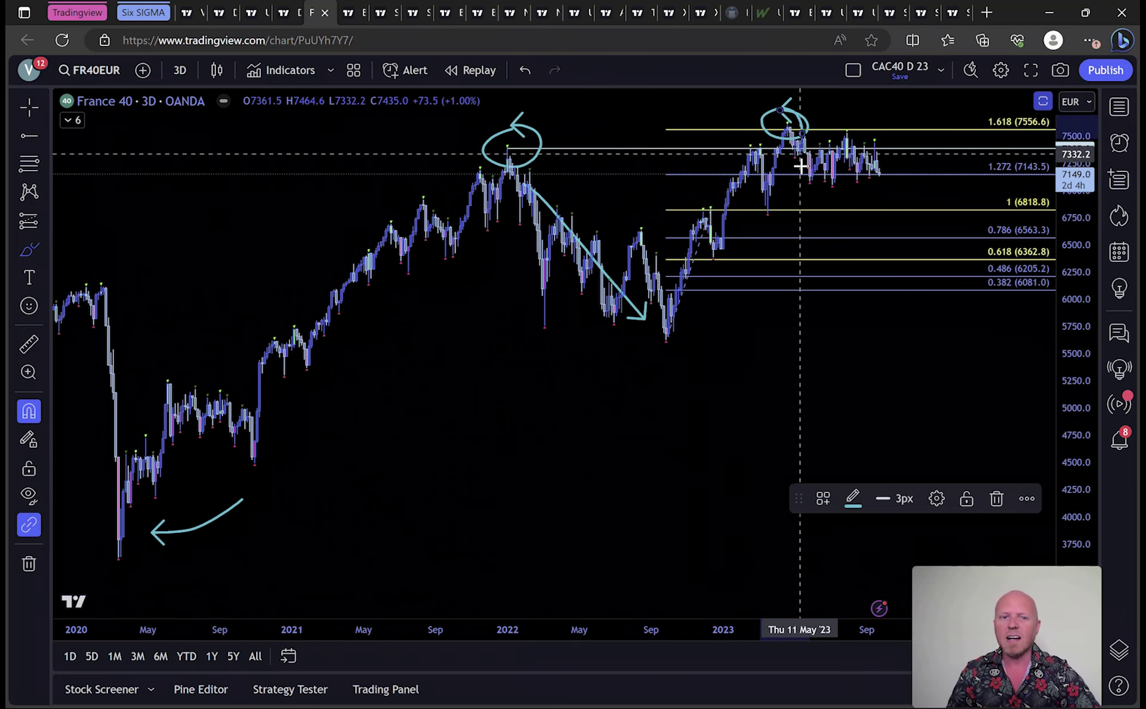
# - Switch to the BTCUSDPERP chart and mark the March 2020 low with a brushed curve and a circle
pyautogui.click(354, 7)
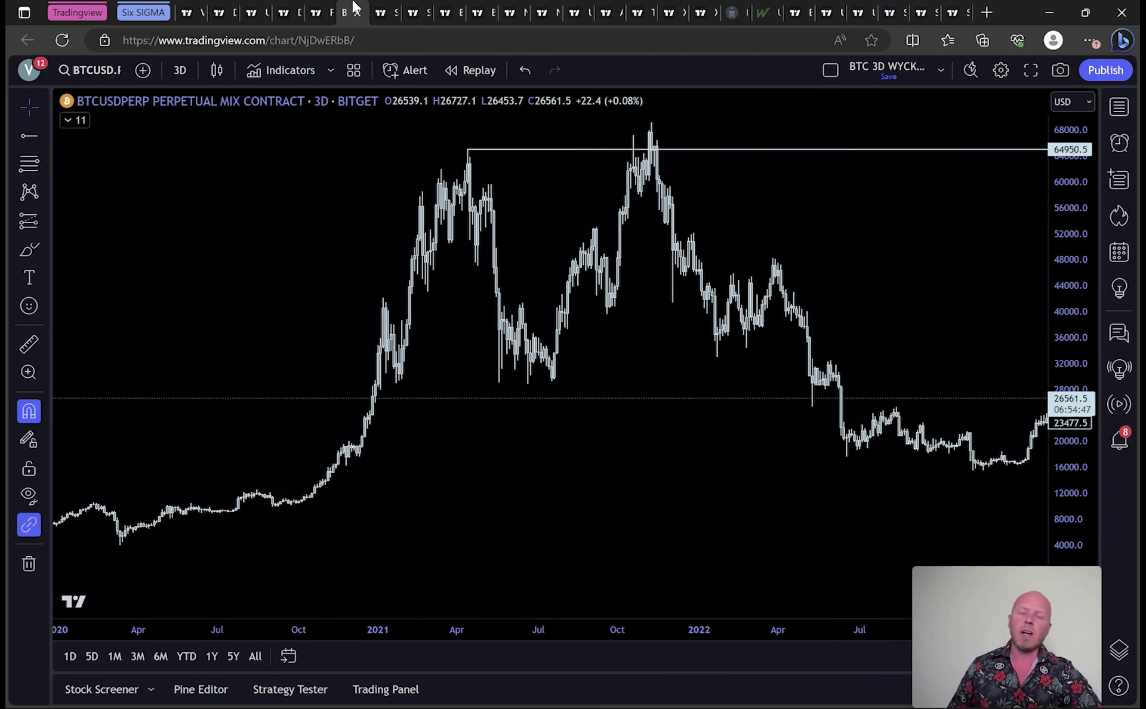
pyautogui.moveTo(227, 513)
pyautogui.mouseDown()
pyautogui.moveTo(179, 543)
pyautogui.moveTo(142, 546)
pyautogui.mouseUp()
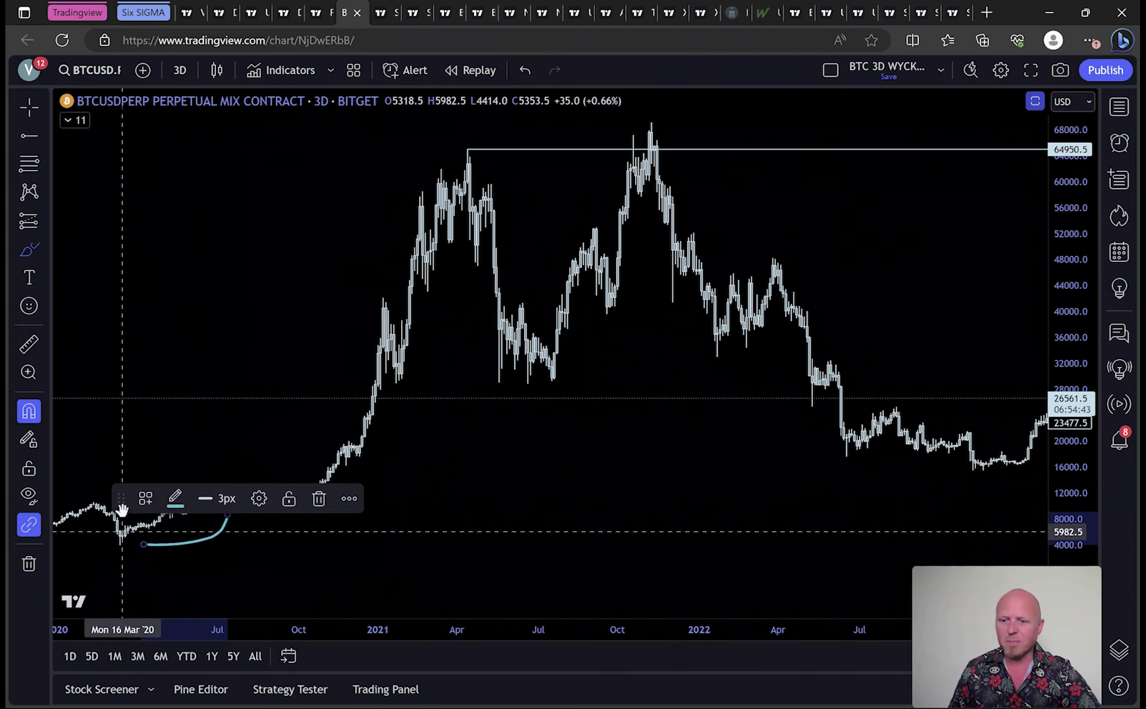
pyautogui.moveTo(120, 503); pyautogui.dragTo(117, 375)
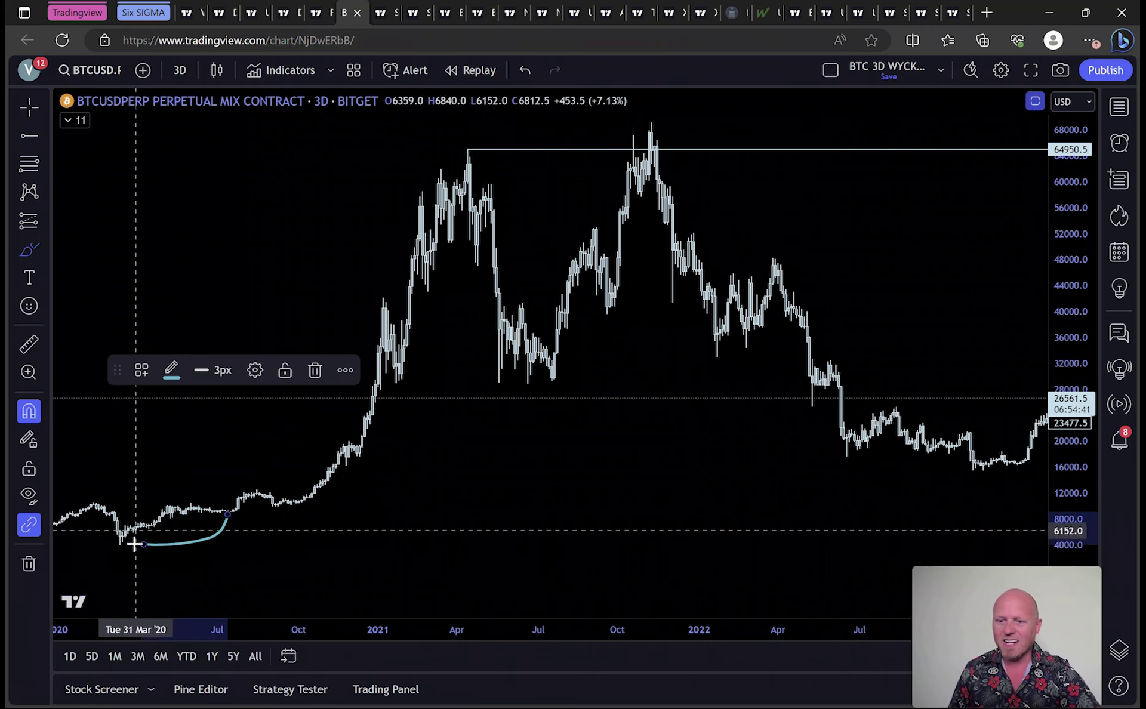
pyautogui.moveTo(123, 529); pyautogui.dragTo(136, 530)
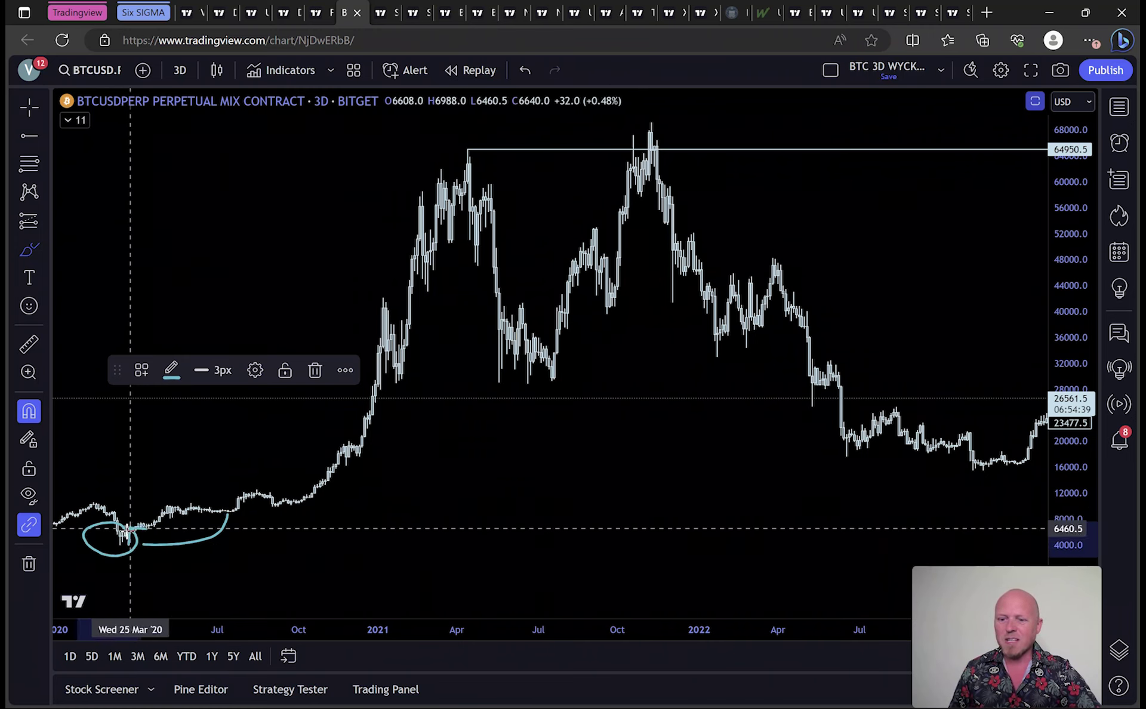
# - Circle the April and November 2021 Bitcoin tops and brush the price path between them, ending in an upward arrow
pyautogui.moveTo(484, 132)
pyautogui.mouseDown()
pyautogui.moveTo(449, 143)
pyautogui.moveTo(502, 153)
pyautogui.mouseUp()
pyautogui.moveTo(715, 110)
pyautogui.mouseDown()
pyautogui.moveTo(672, 114)
pyautogui.moveTo(632, 161)
pyautogui.moveTo(670, 108)
pyautogui.mouseUp()
pyautogui.moveTo(480, 196)
pyautogui.mouseDown()
pyautogui.moveTo(554, 375)
pyautogui.moveTo(574, 284)
pyautogui.moveTo(615, 281)
pyautogui.moveTo(642, 196)
pyautogui.moveTo(649, 209)
pyautogui.mouseUp()
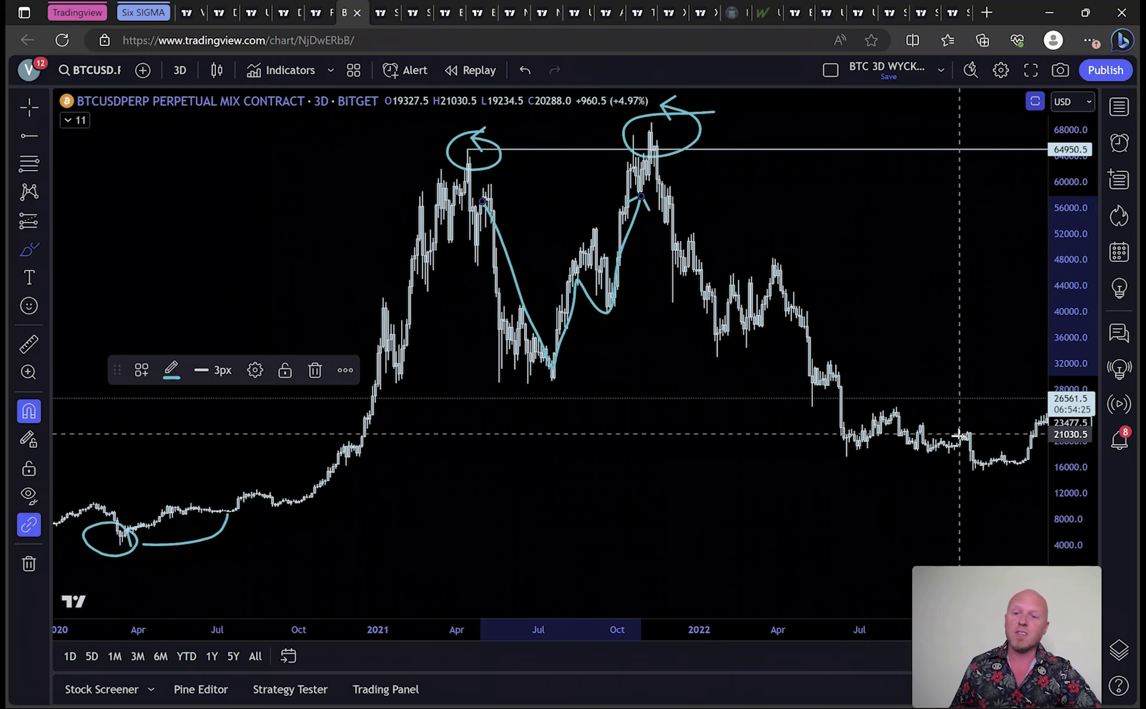
# - Open the S&P 500 chart and examine the price turns at the vertical cycle lines from June 2022 to September 2023
pyautogui.click(382, 12)
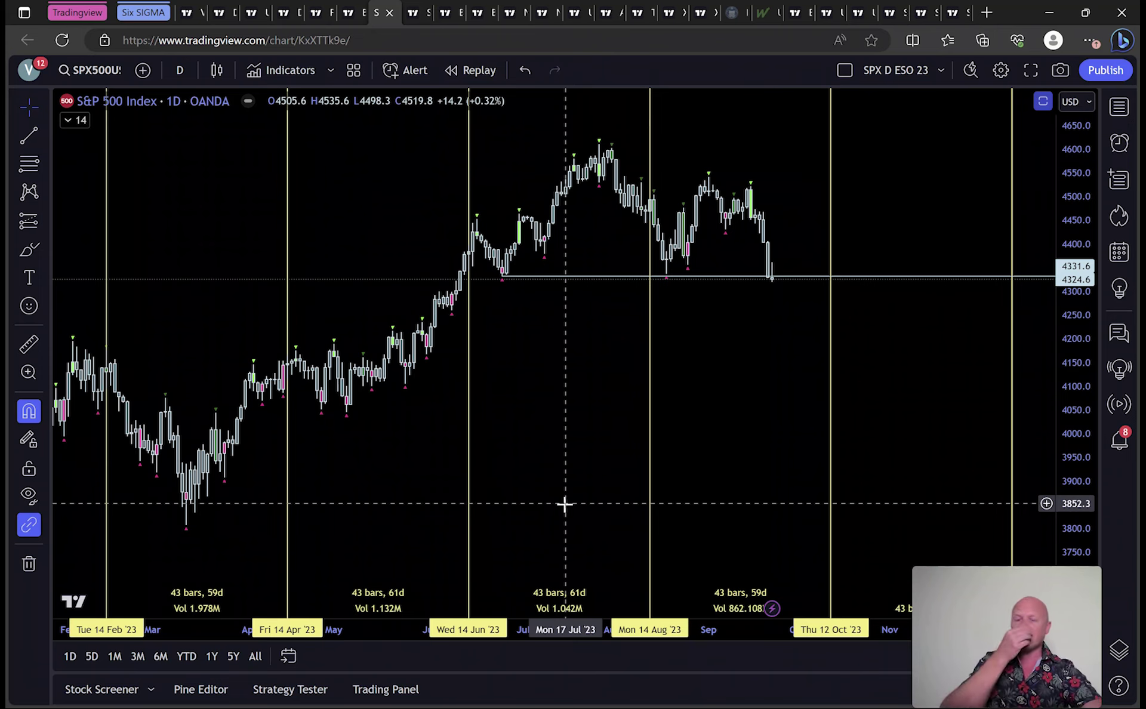
pyautogui.click(22, 252)
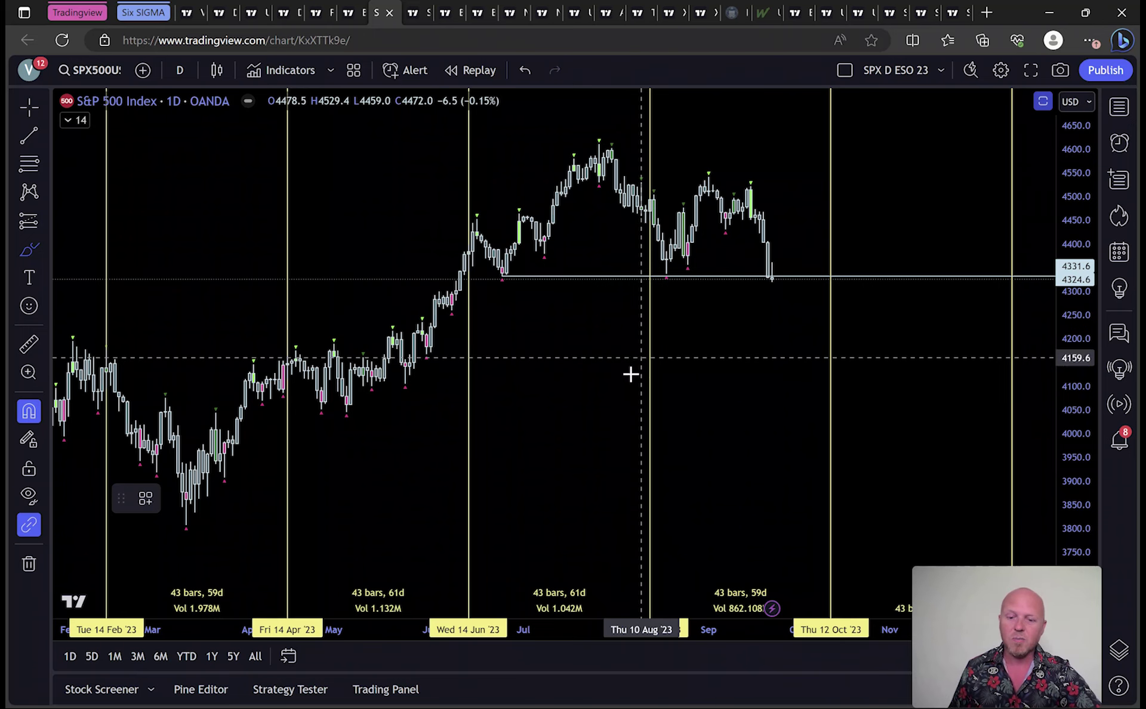
pyautogui.click(29, 110)
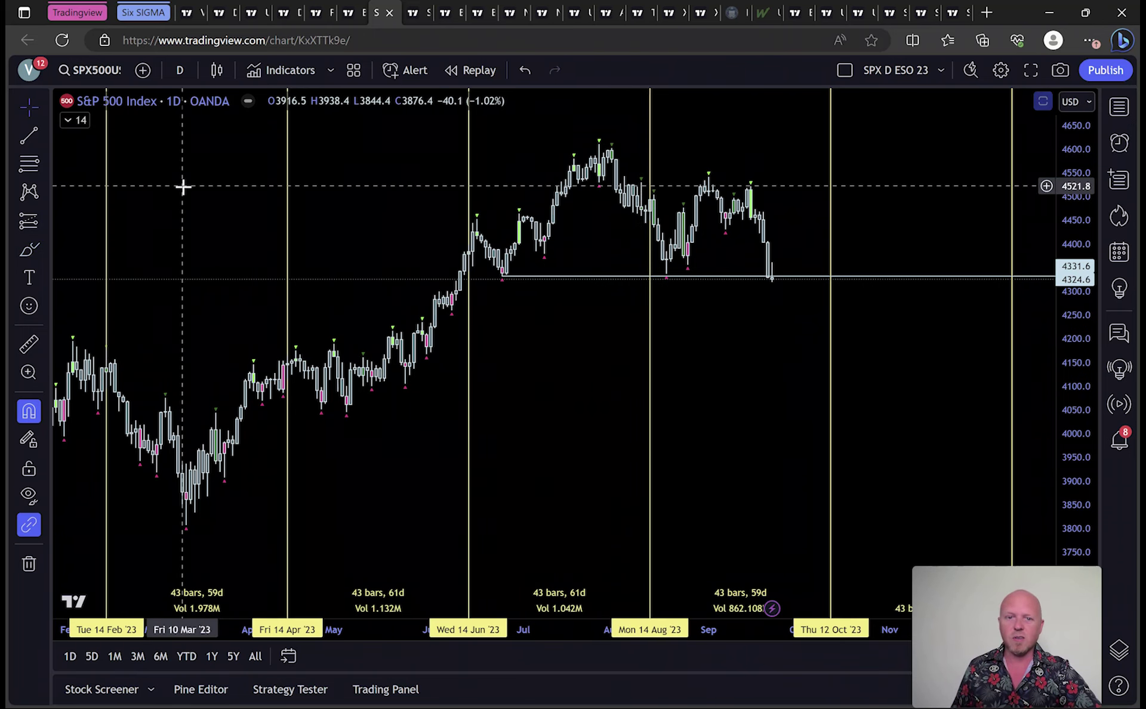
pyautogui.hscroll(-10, 767, 184)
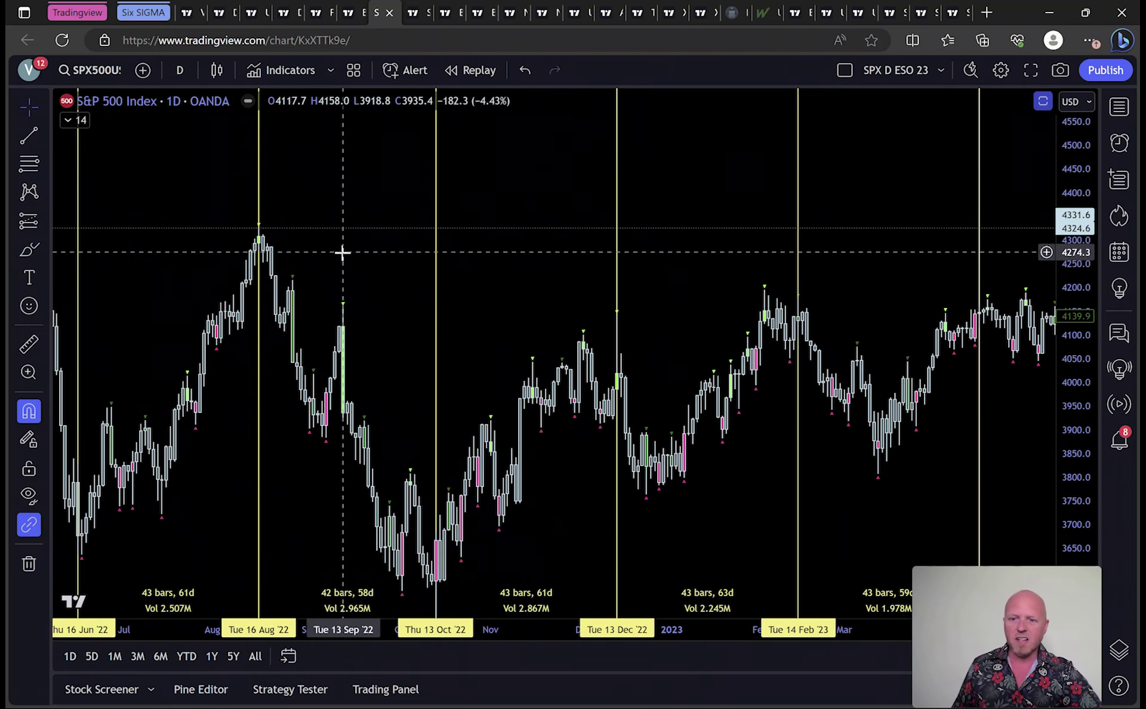
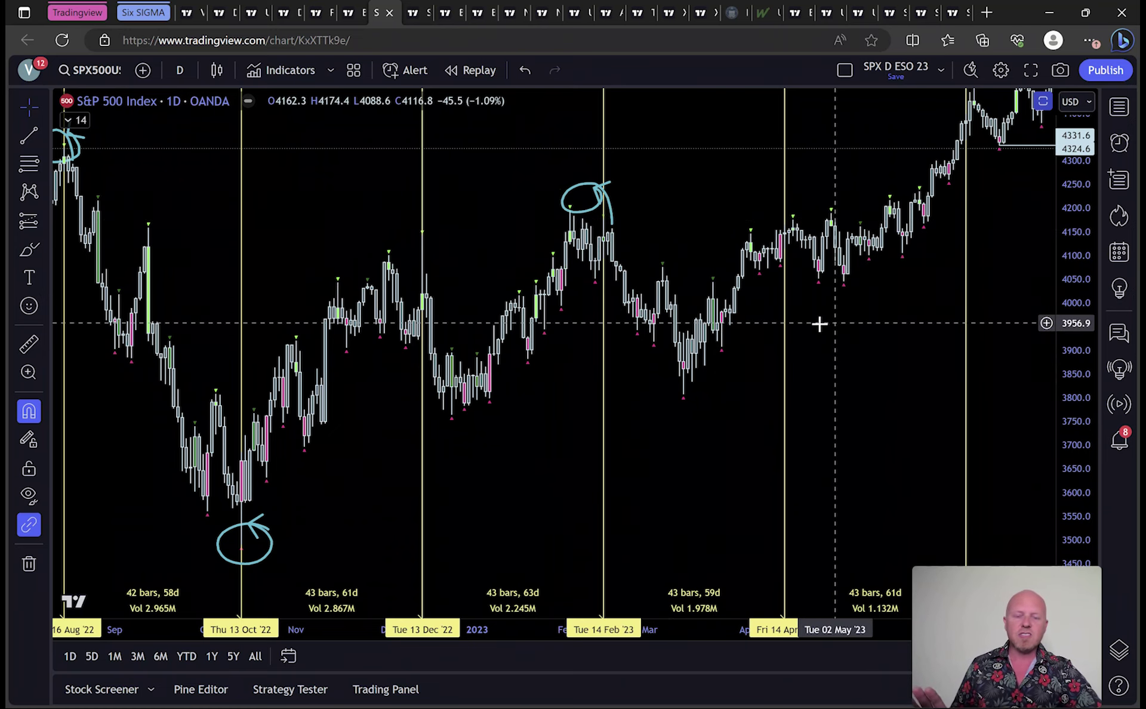
pyautogui.moveTo(818, 322); pyautogui.dragTo(439, 431)
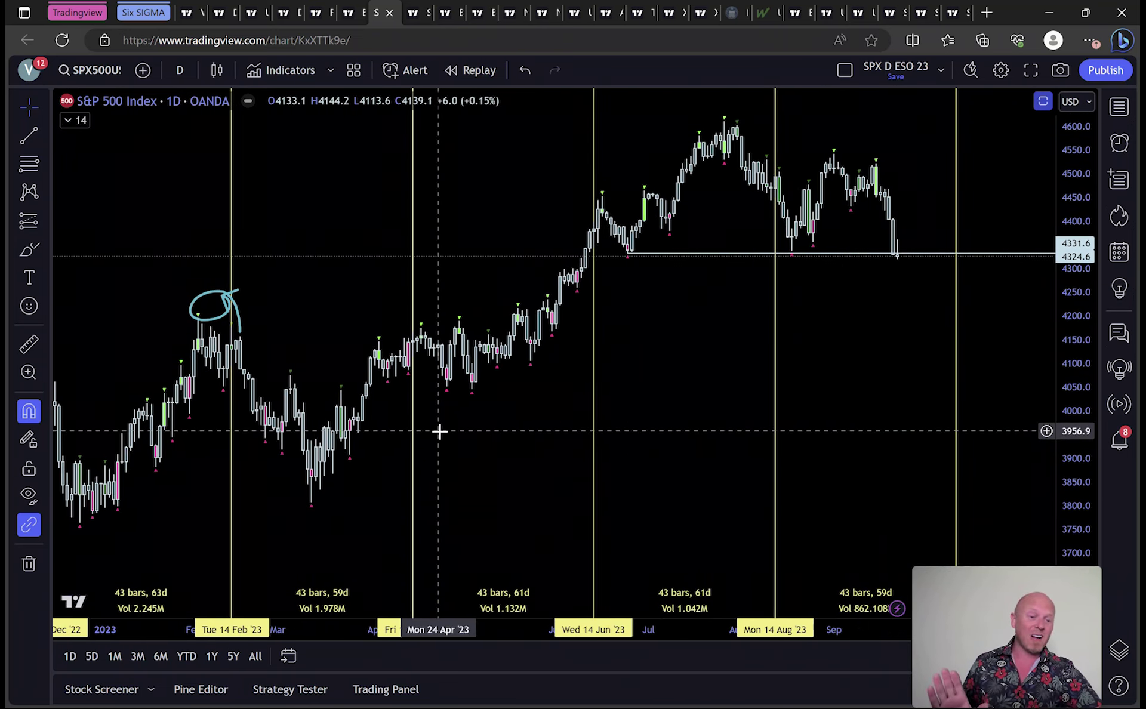
pyautogui.moveTo(683, 406); pyautogui.dragTo(614, 453)
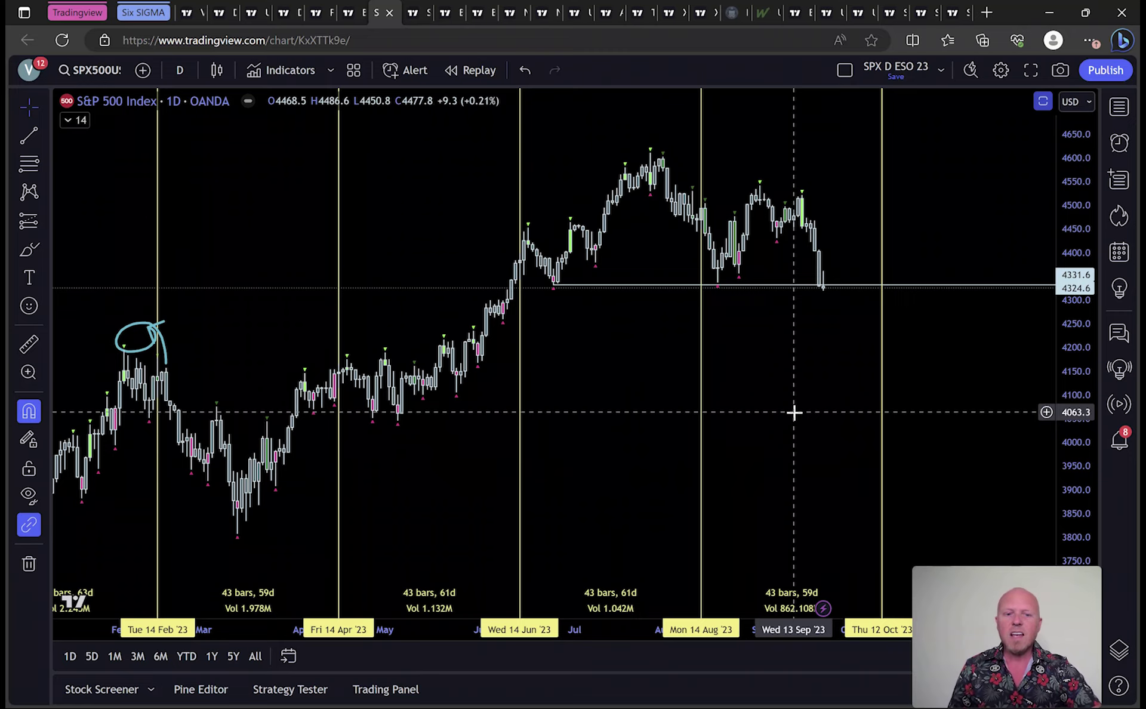
pyautogui.moveTo(735, 418)
pyautogui.mouseDown()
pyautogui.moveTo(568, 403)
pyautogui.moveTo(719, 431)
pyautogui.mouseUp()
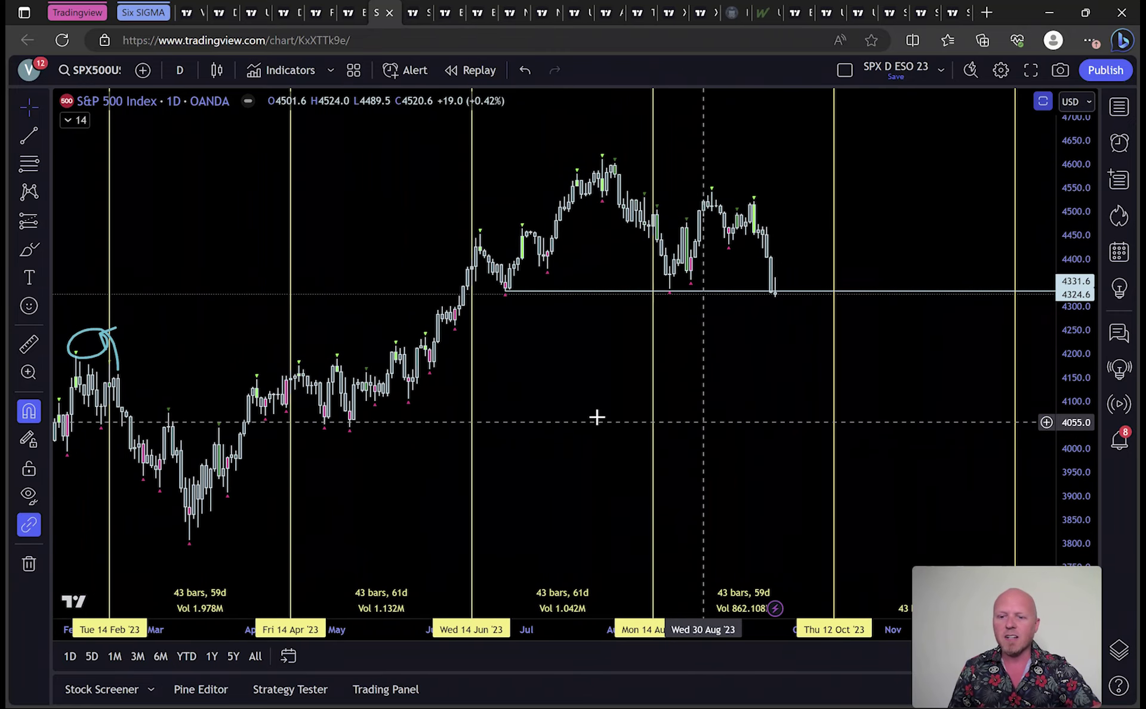
# - Circle the 12 October 2023 cycle line at the horizontal support and brush one downward and one upward arrow path from it
pyautogui.click(32, 249)
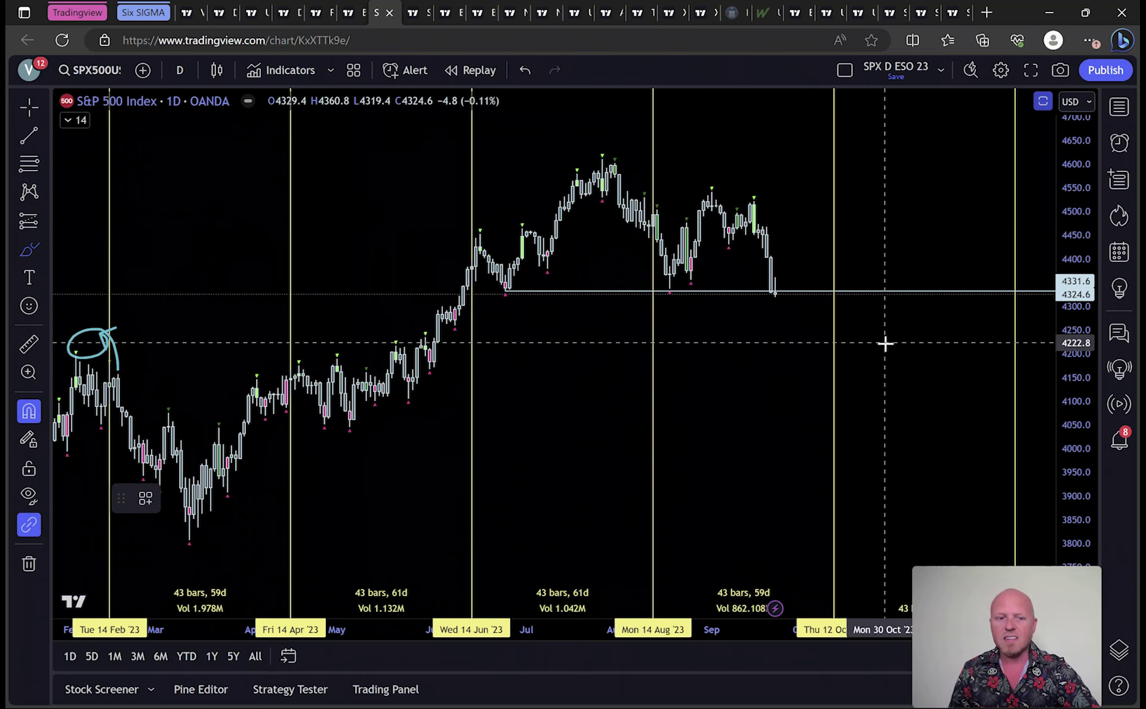
pyautogui.moveTo(830, 279)
pyautogui.mouseDown()
pyautogui.moveTo(844, 272)
pyautogui.moveTo(832, 276)
pyautogui.mouseUp()
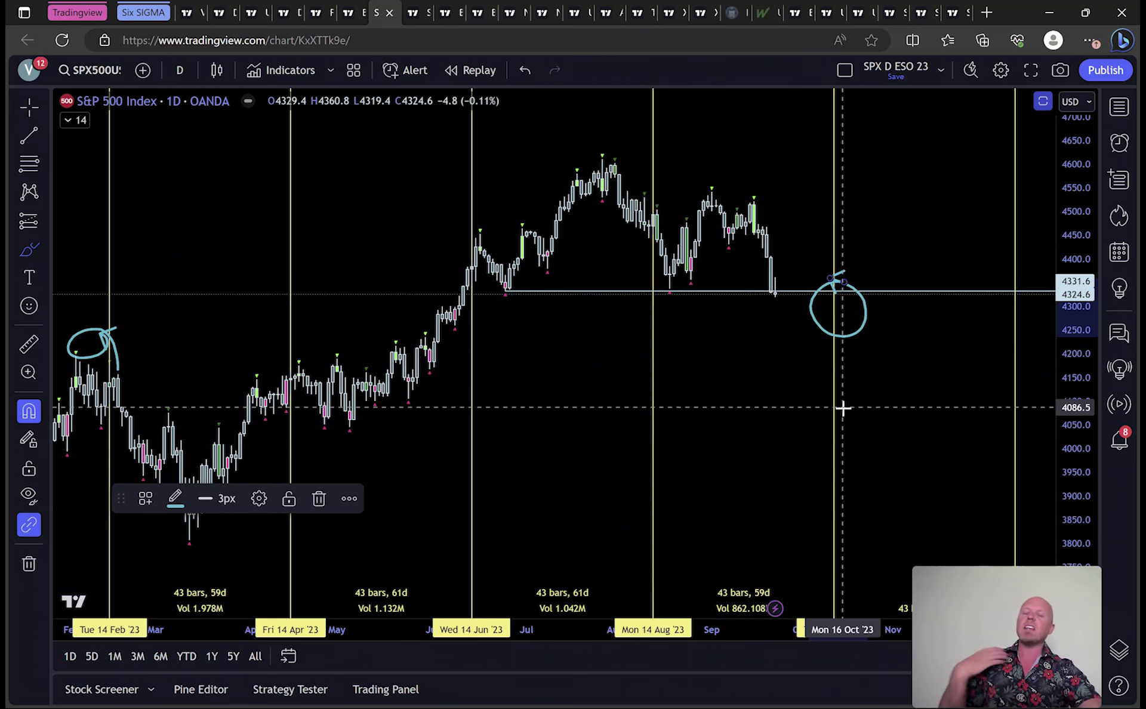
pyautogui.moveTo(848, 284); pyautogui.dragTo(898, 389)
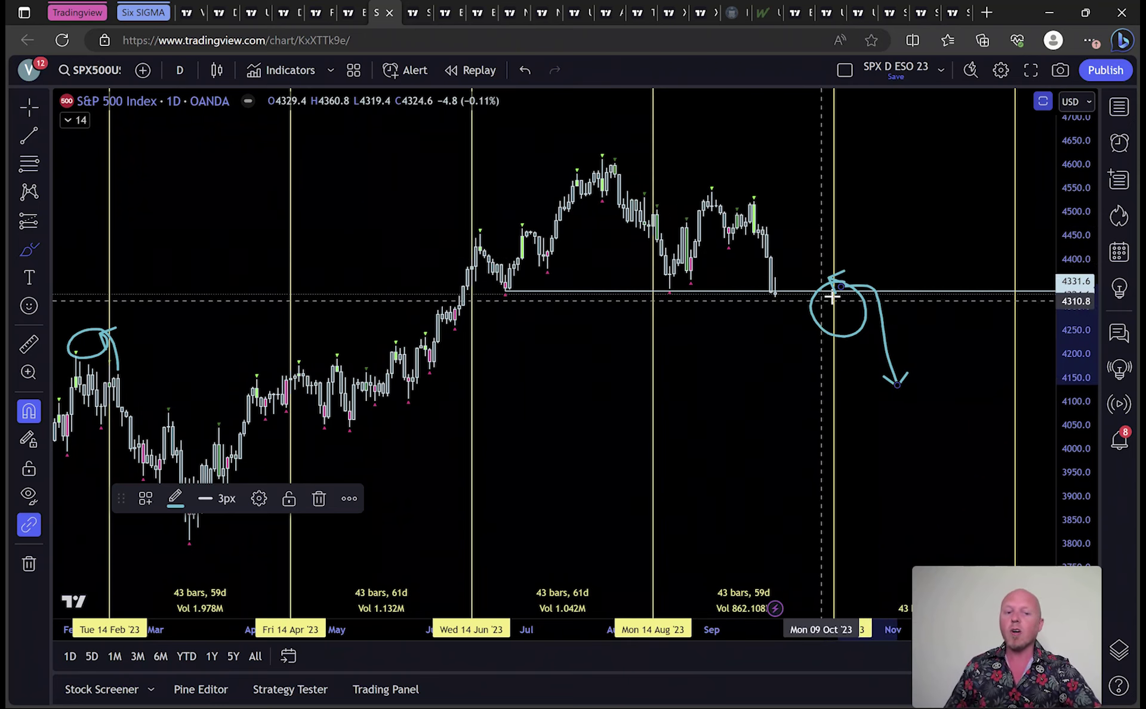
pyautogui.moveTo(834, 288)
pyautogui.mouseDown()
pyautogui.moveTo(899, 222)
pyautogui.moveTo(973, 209)
pyautogui.mouseUp()
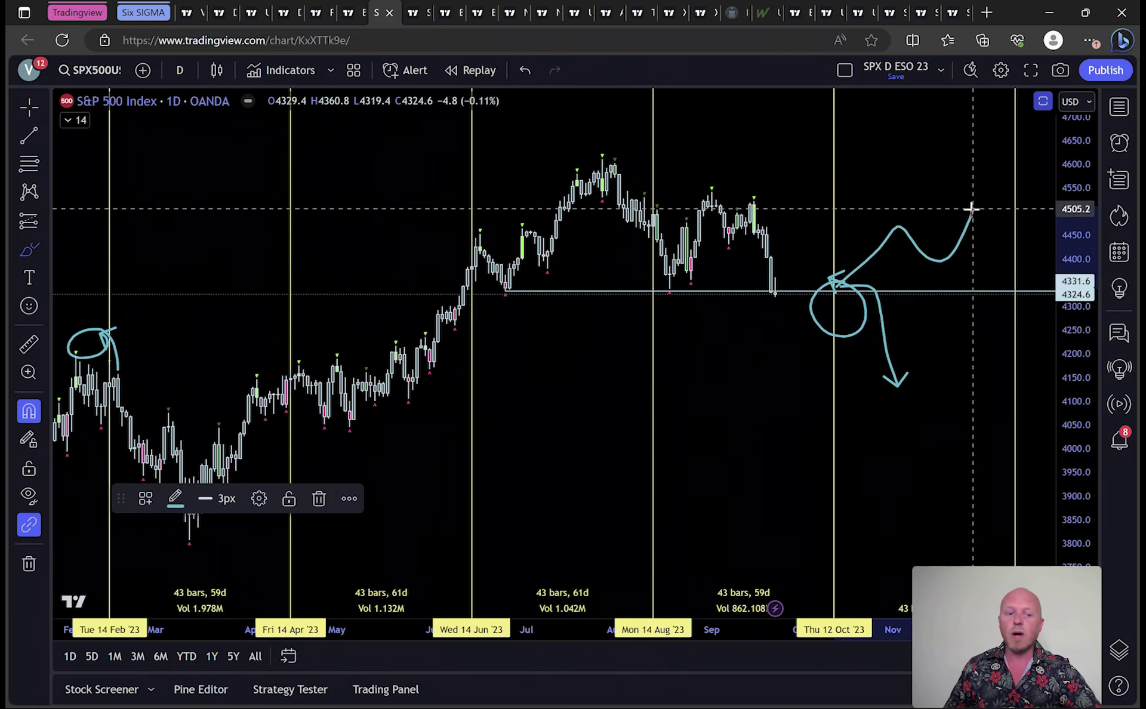
pyautogui.click(29, 106)
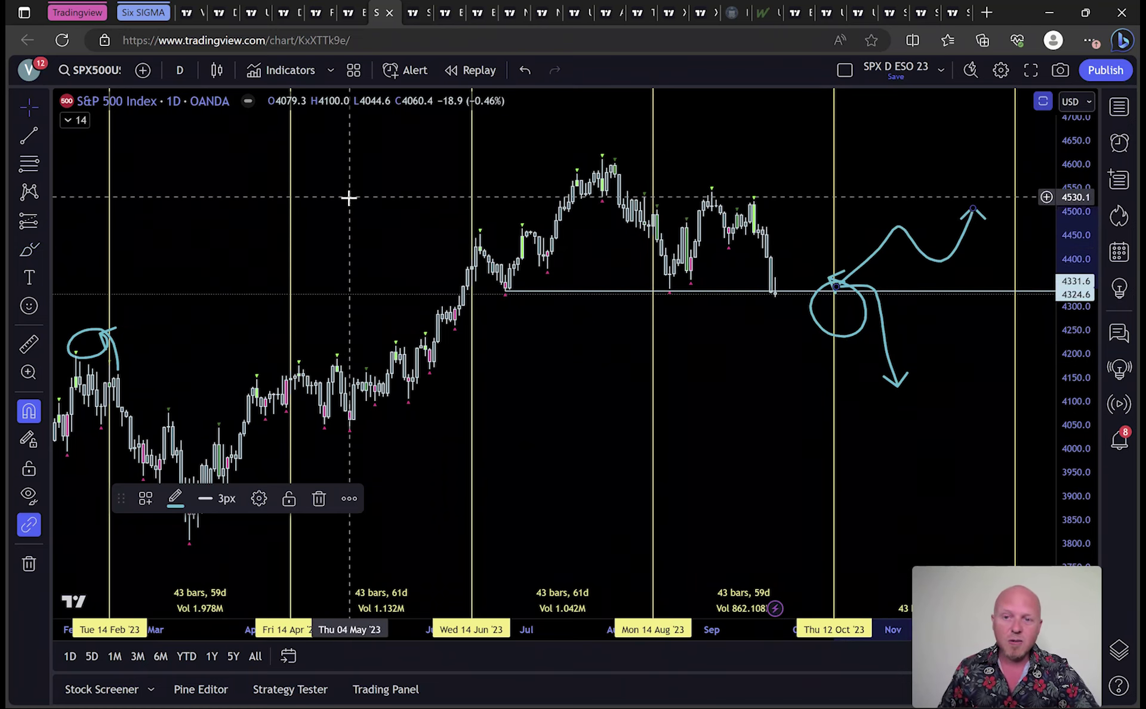
pyautogui.moveTo(348, 198); pyautogui.dragTo(5, 209)
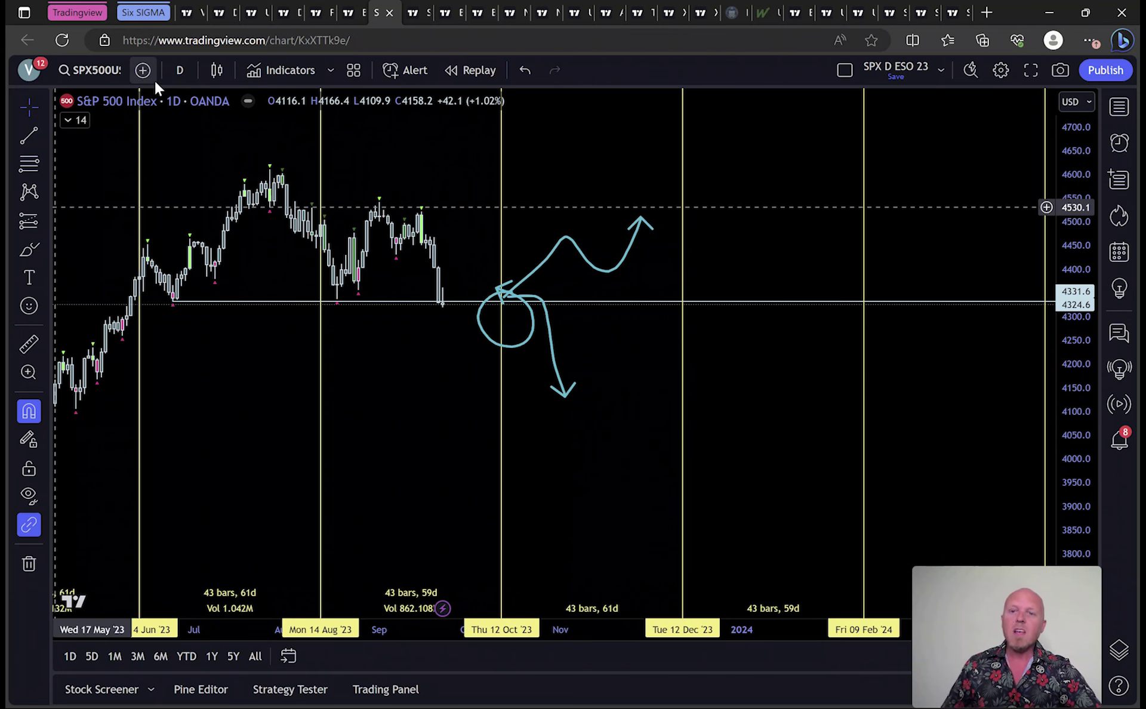
# - Open the S&P 500 3D double top chart and draw Fibonacci levels from the August 2022 high to the October 2022 low
pyautogui.click(418, 10)
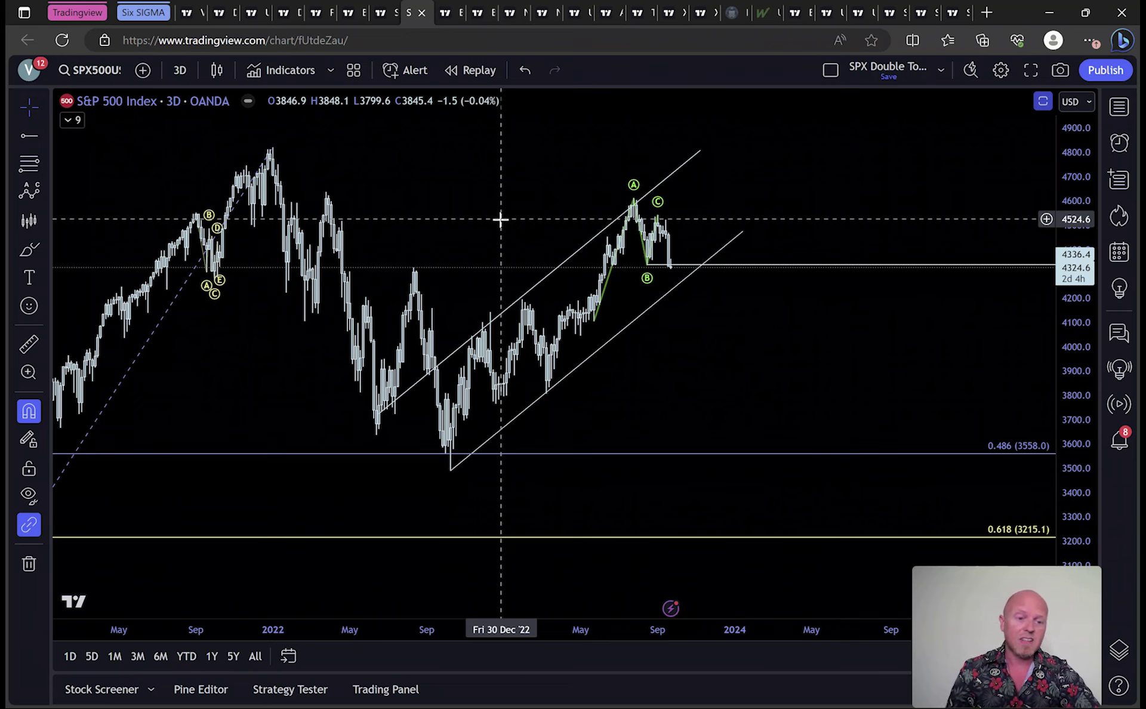
pyautogui.click(23, 166)
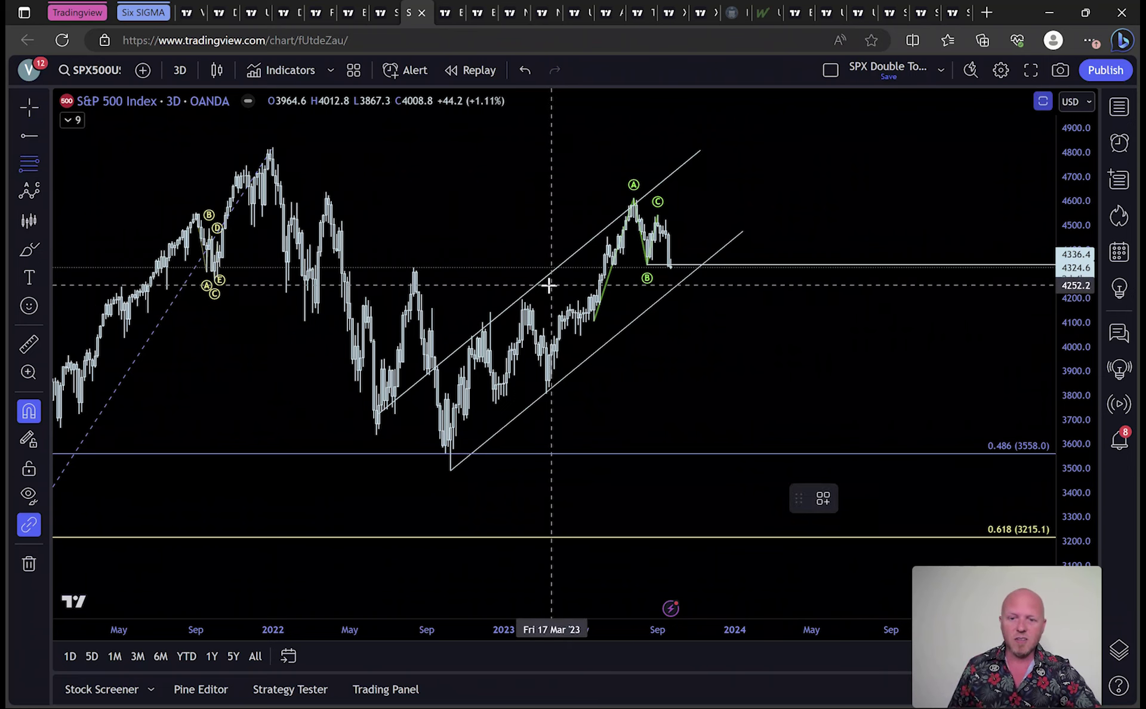
pyautogui.click(414, 263)
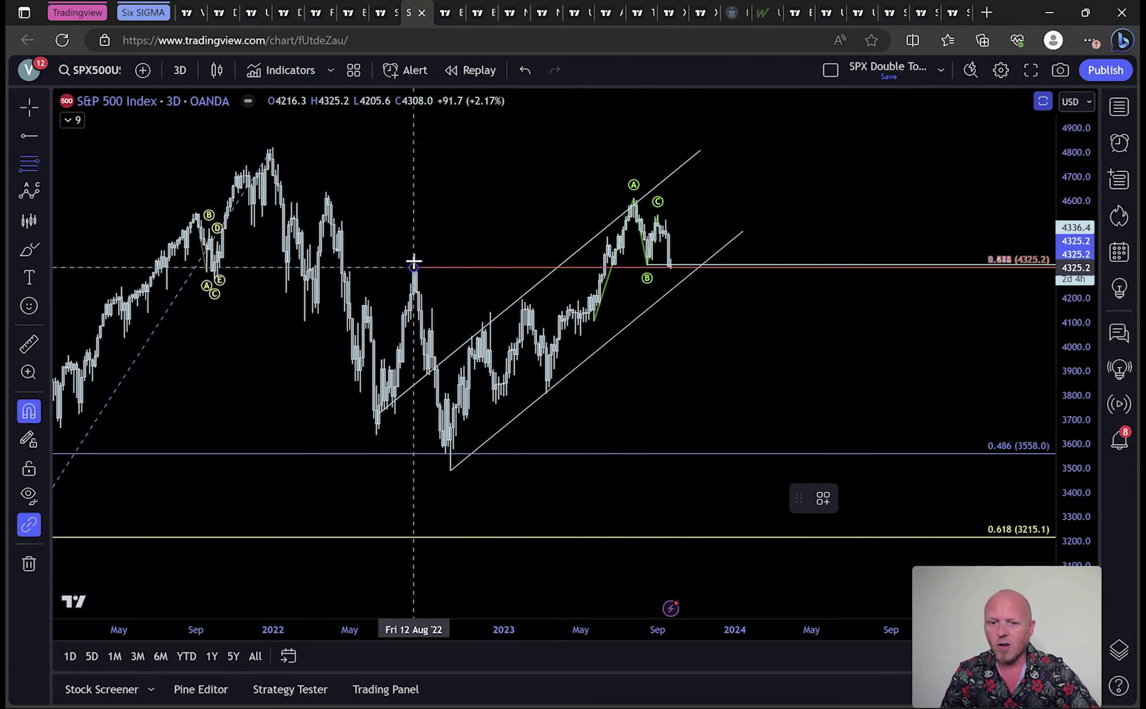
pyautogui.click(450, 479)
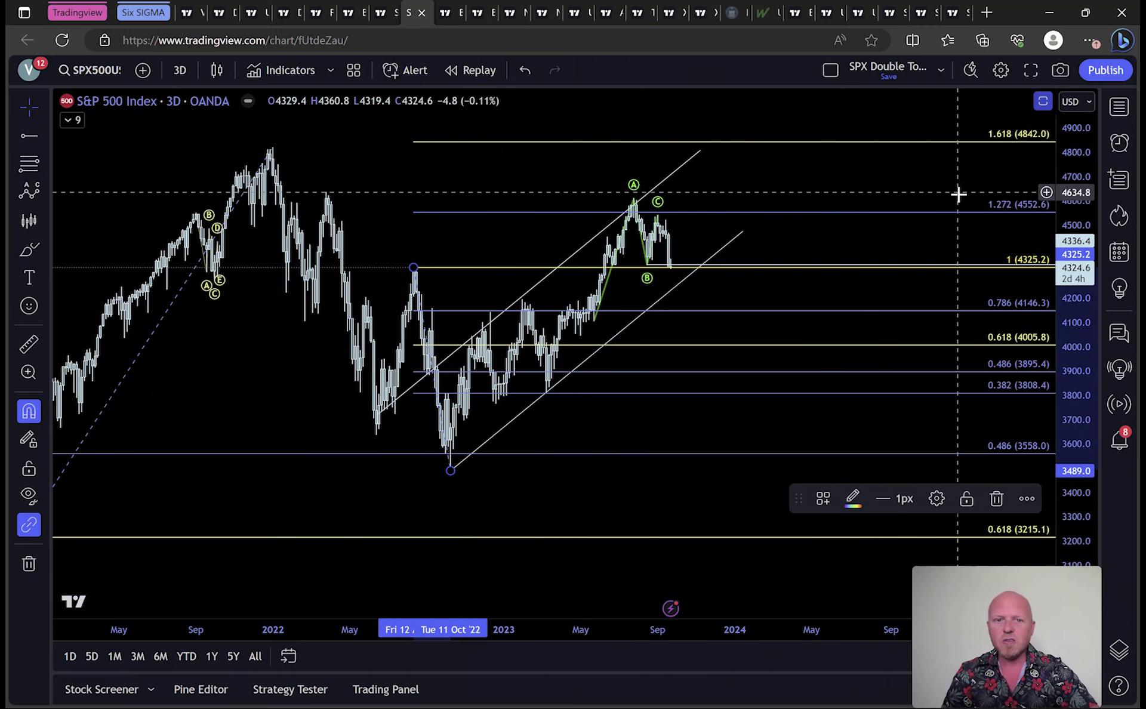
# - Brush an arrow below the 1.618 level and circle the January 2022 and August 2022 highs
pyautogui.click(29, 249)
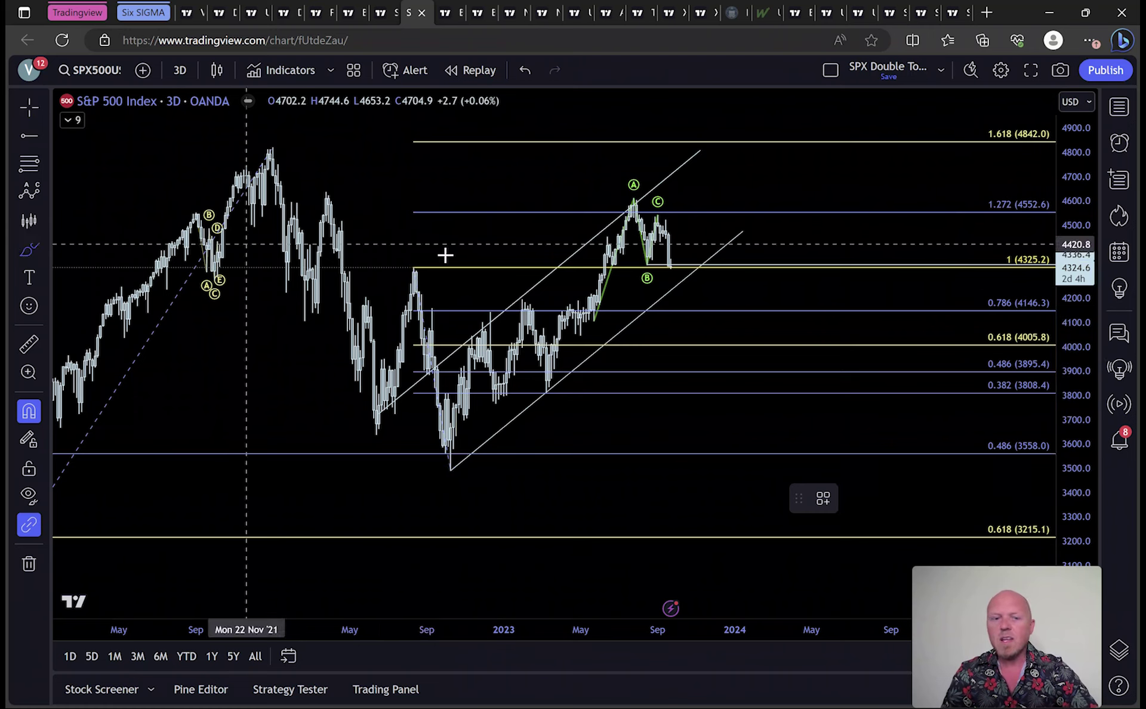
pyautogui.moveTo(959, 127); pyautogui.dragTo(1026, 158)
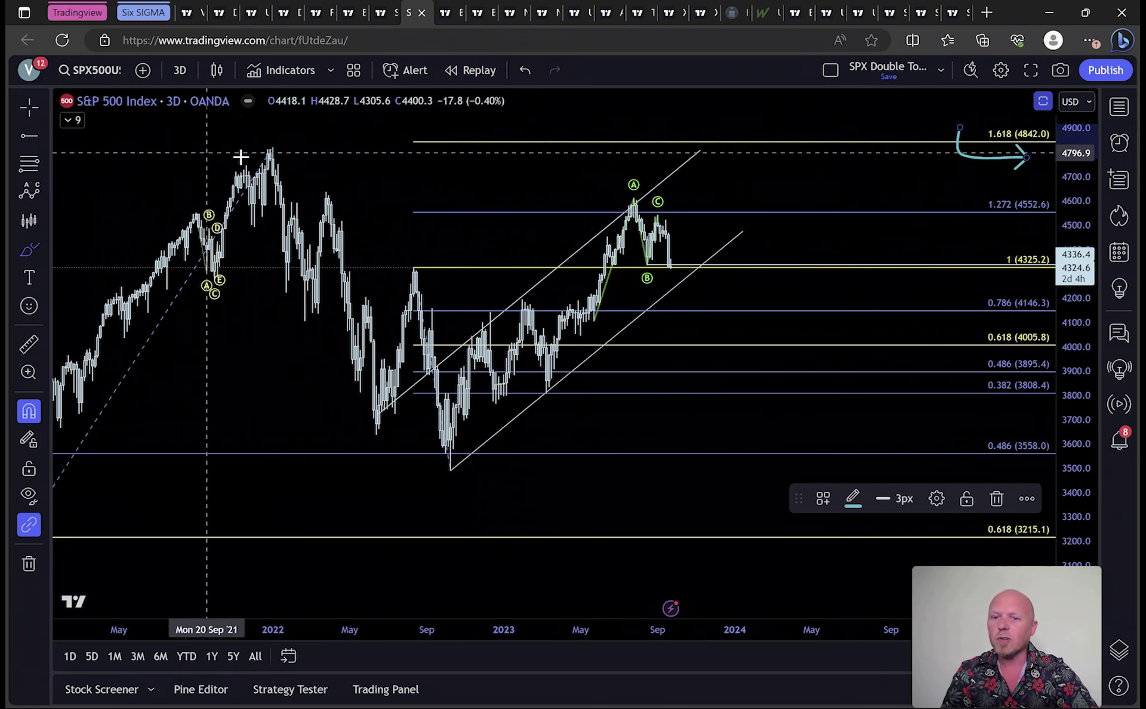
pyautogui.moveTo(284, 141)
pyautogui.mouseDown()
pyautogui.moveTo(250, 164)
pyautogui.moveTo(293, 136)
pyautogui.mouseUp()
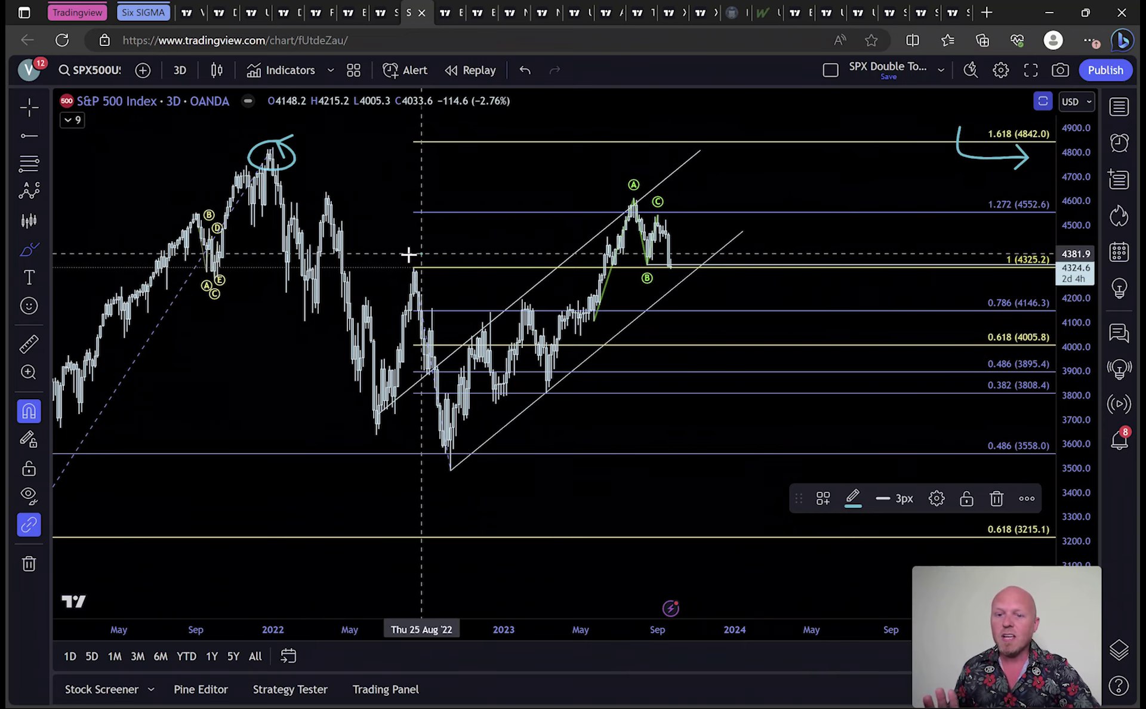
pyautogui.moveTo(408, 255); pyautogui.dragTo(440, 253)
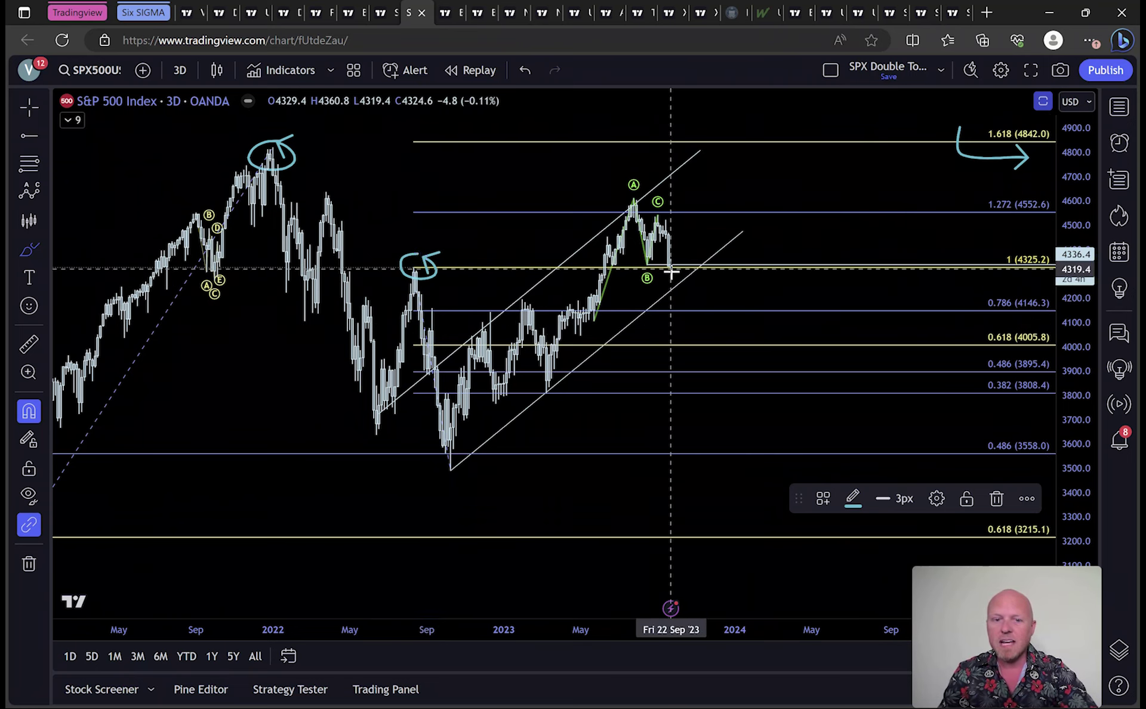
# - Brush the projected drop through the channel to a circled 0.618 level, plus an alternative arrow up to the 1.272 level
pyautogui.moveTo(671, 271); pyautogui.dragTo(677, 291)
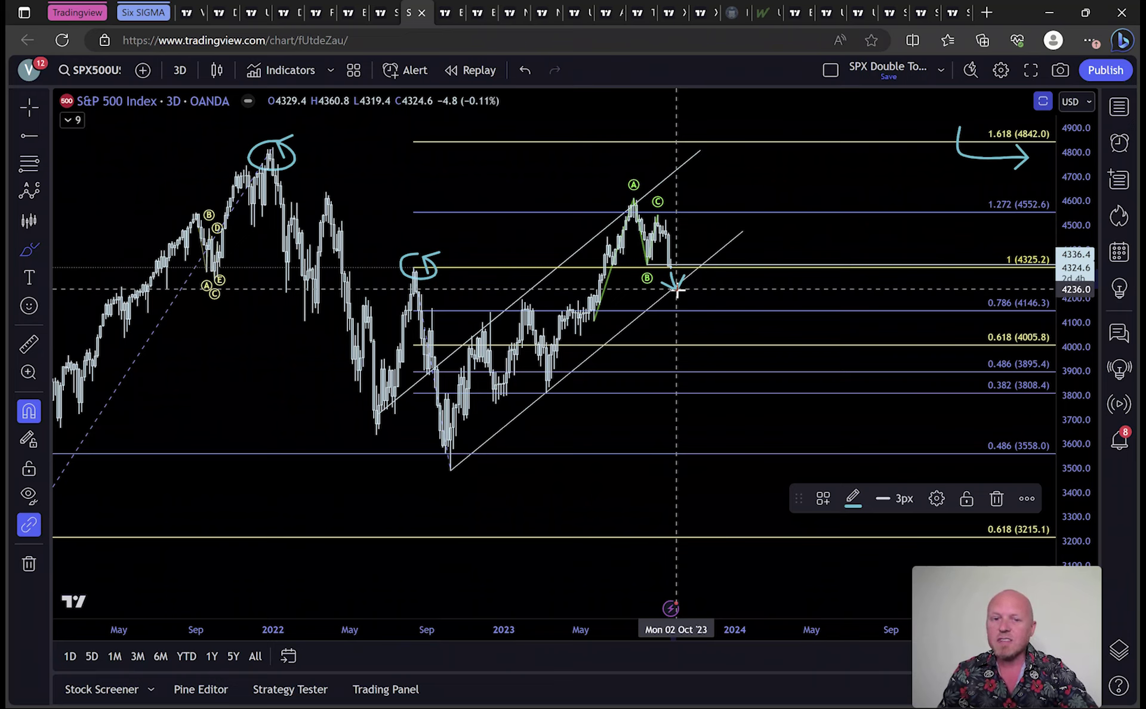
pyautogui.moveTo(677, 290)
pyautogui.mouseDown()
pyautogui.moveTo(691, 312)
pyautogui.moveTo(701, 295)
pyautogui.moveTo(719, 348)
pyautogui.moveTo(700, 338)
pyautogui.moveTo(719, 357)
pyautogui.moveTo(743, 319)
pyautogui.mouseUp()
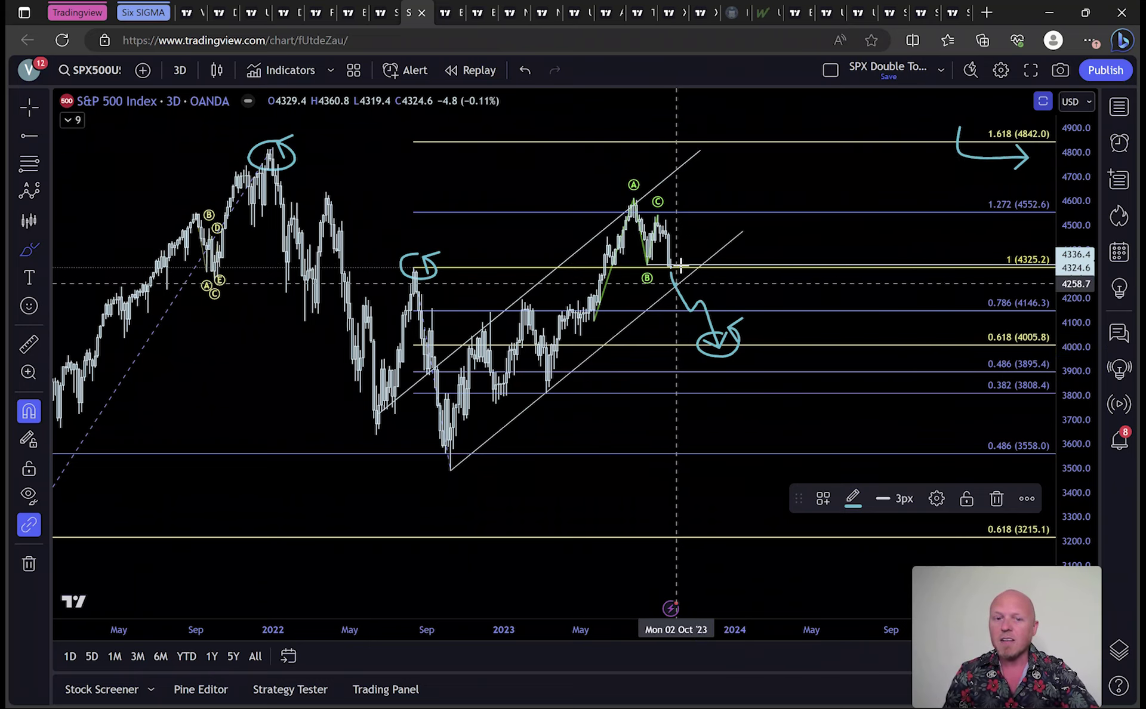
pyautogui.moveTo(678, 276); pyautogui.dragTo(714, 204)
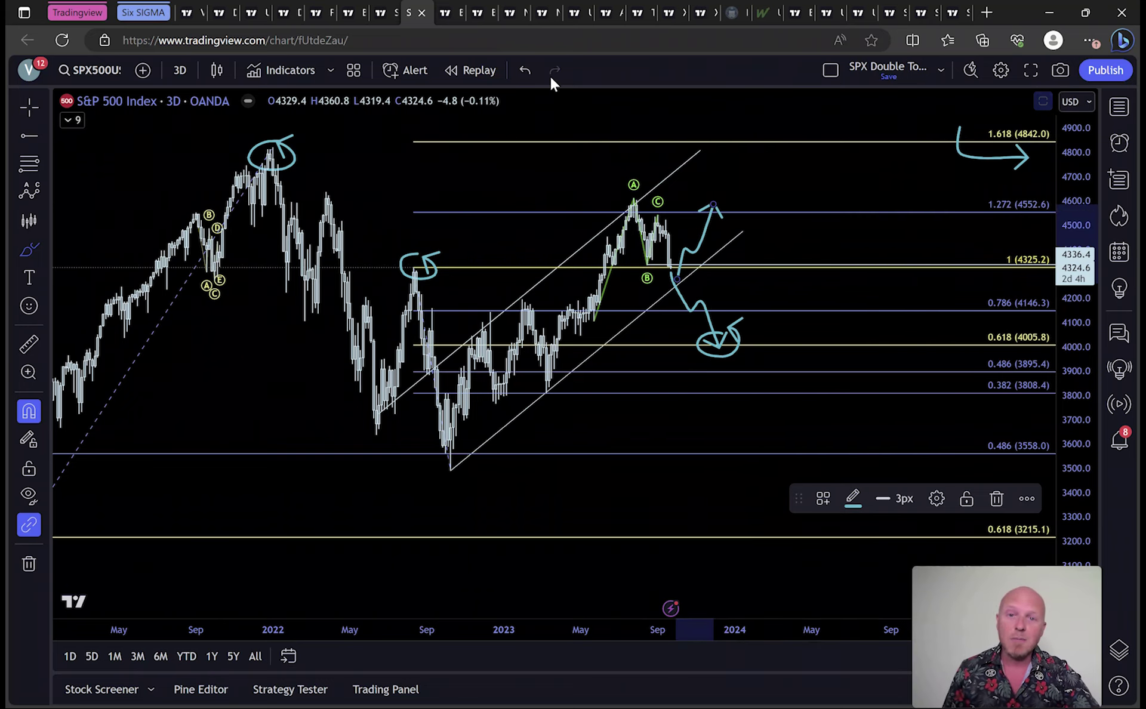
# - Undo the brushed arrows, circles and projection paths on the S&P 500 chart
pyautogui.click(530, 69)
pyautogui.click(530, 69)
pyautogui.click(530, 69)
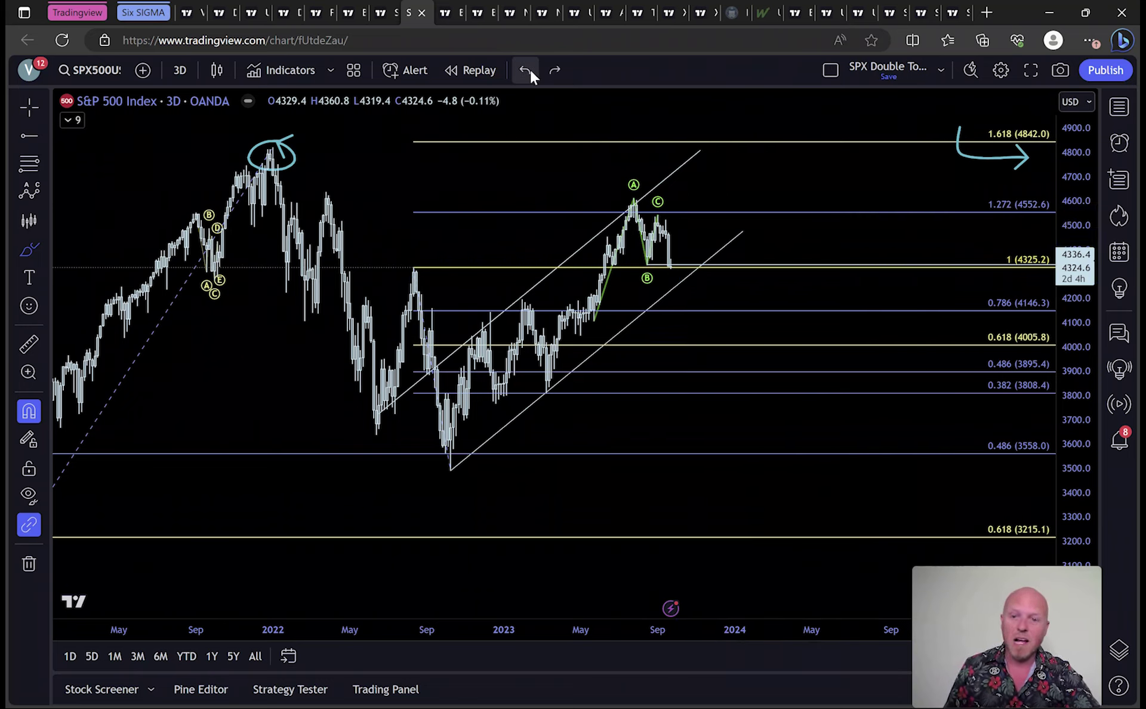
pyautogui.click(530, 70)
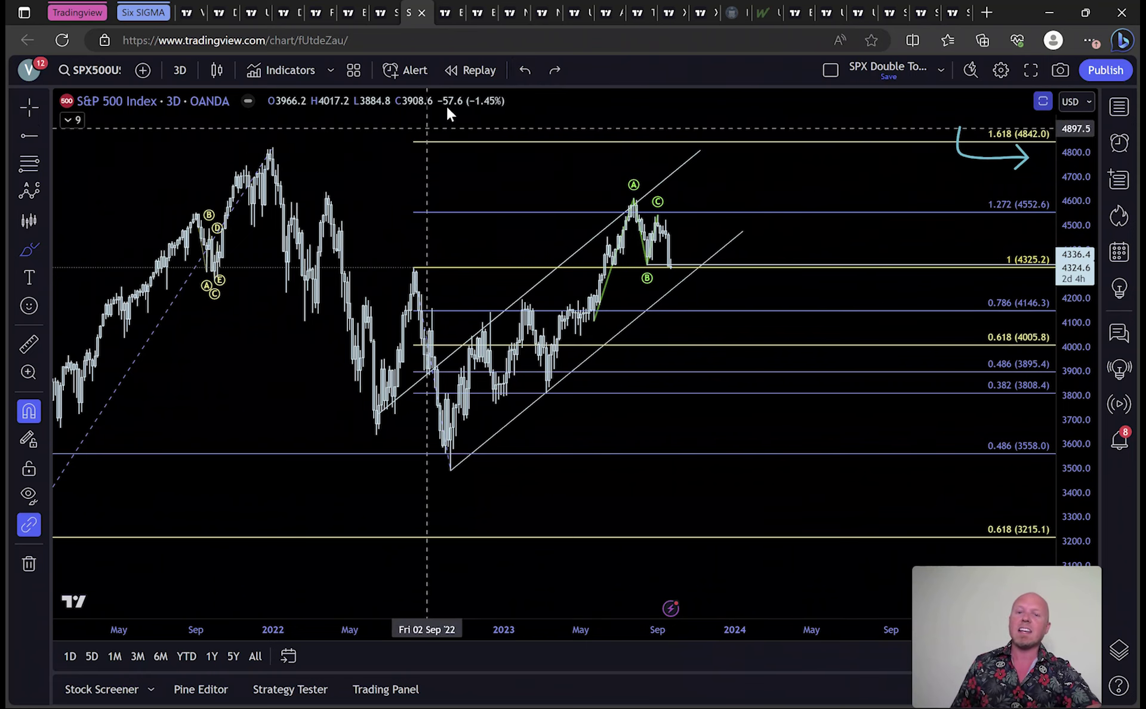
pyautogui.click(524, 70)
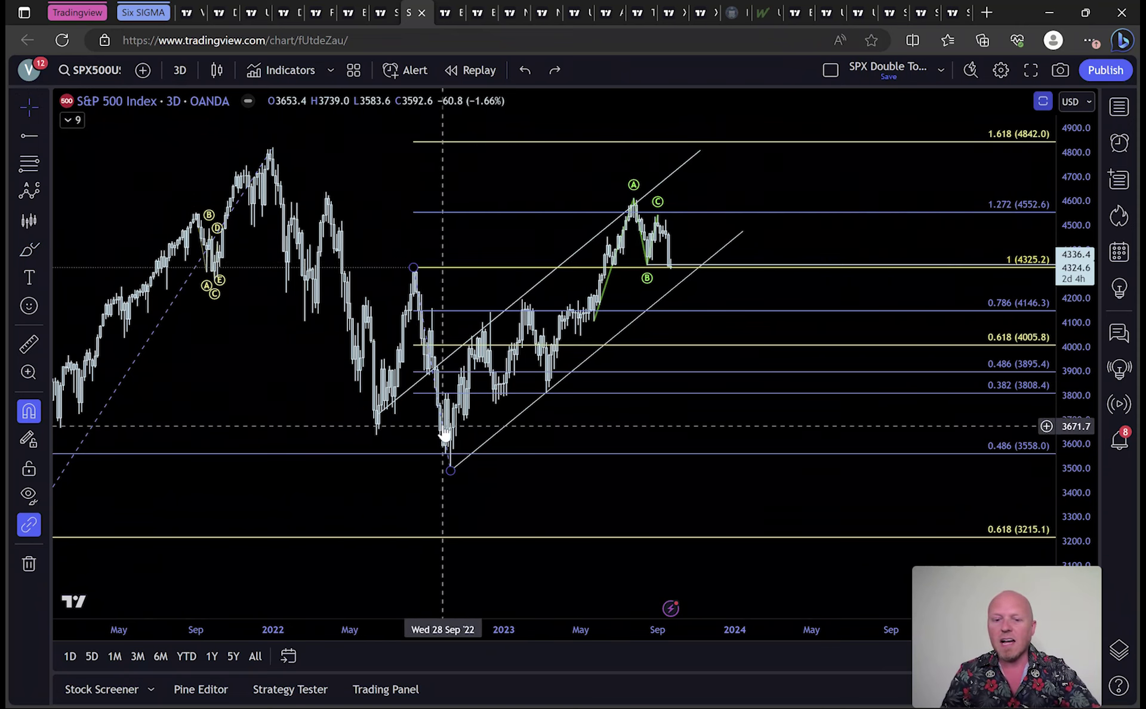
# - Copy the price bars from the 11 October 2022 low to the February 2023 high with the Bars Pattern tool
pyautogui.moveTo(824, 180); pyautogui.dragTo(771, 187)
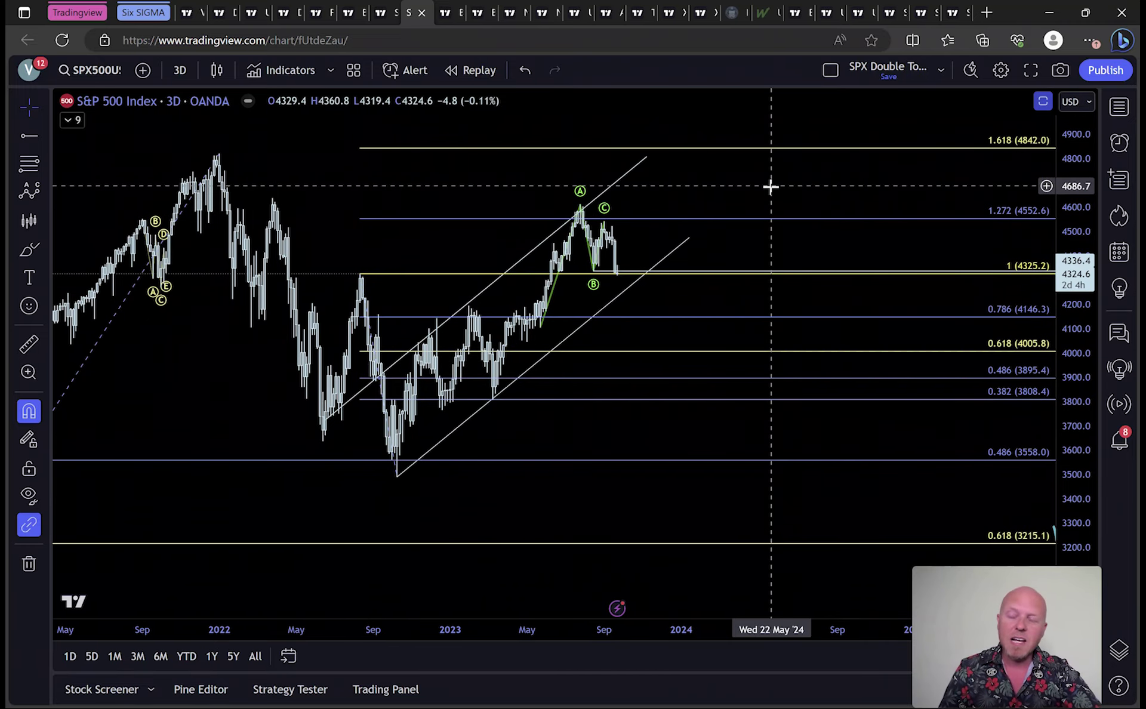
pyautogui.click(31, 222)
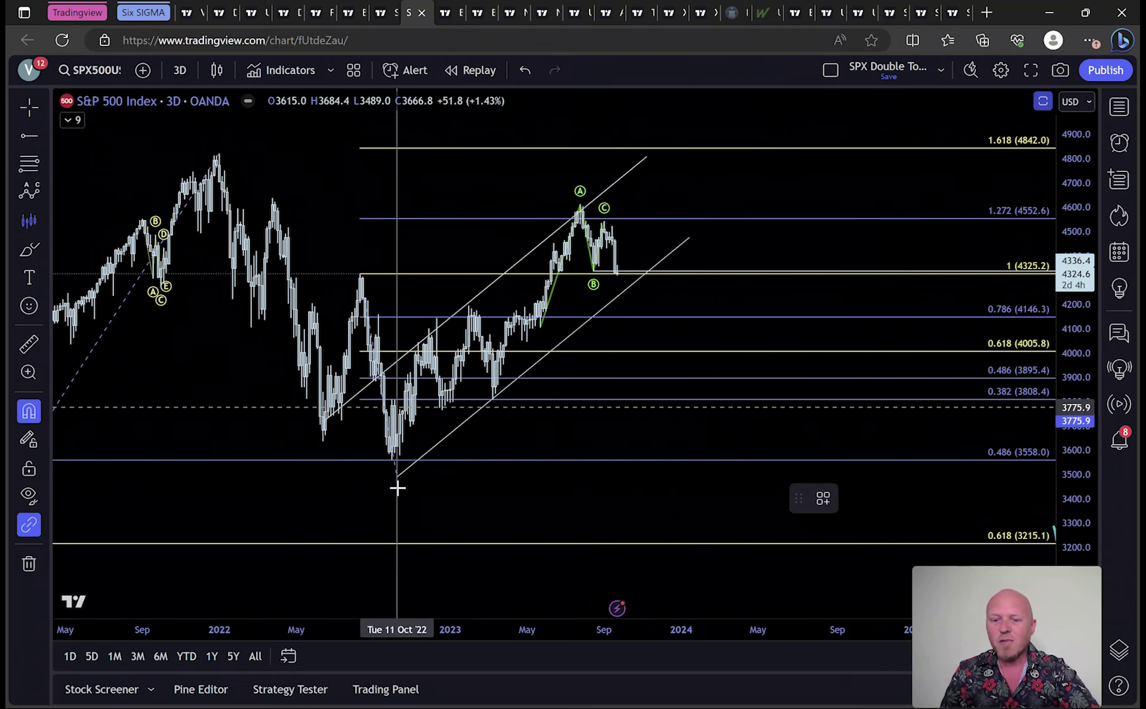
pyautogui.click(397, 407)
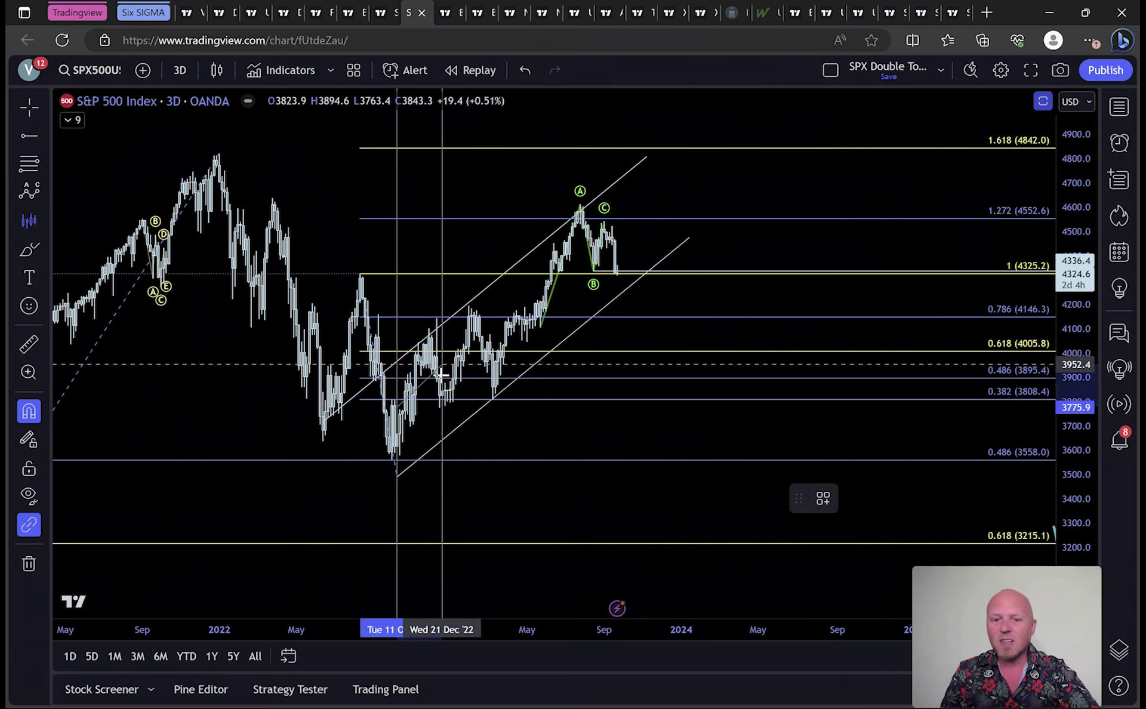
pyautogui.click(470, 307)
# - Move the copied bars to start at the latest price on 27 September 2023 and stretch their end to about early February 2024
pyautogui.moveTo(426, 323)
pyautogui.mouseDown()
pyautogui.moveTo(638, 289)
pyautogui.moveTo(651, 180)
pyautogui.mouseUp()
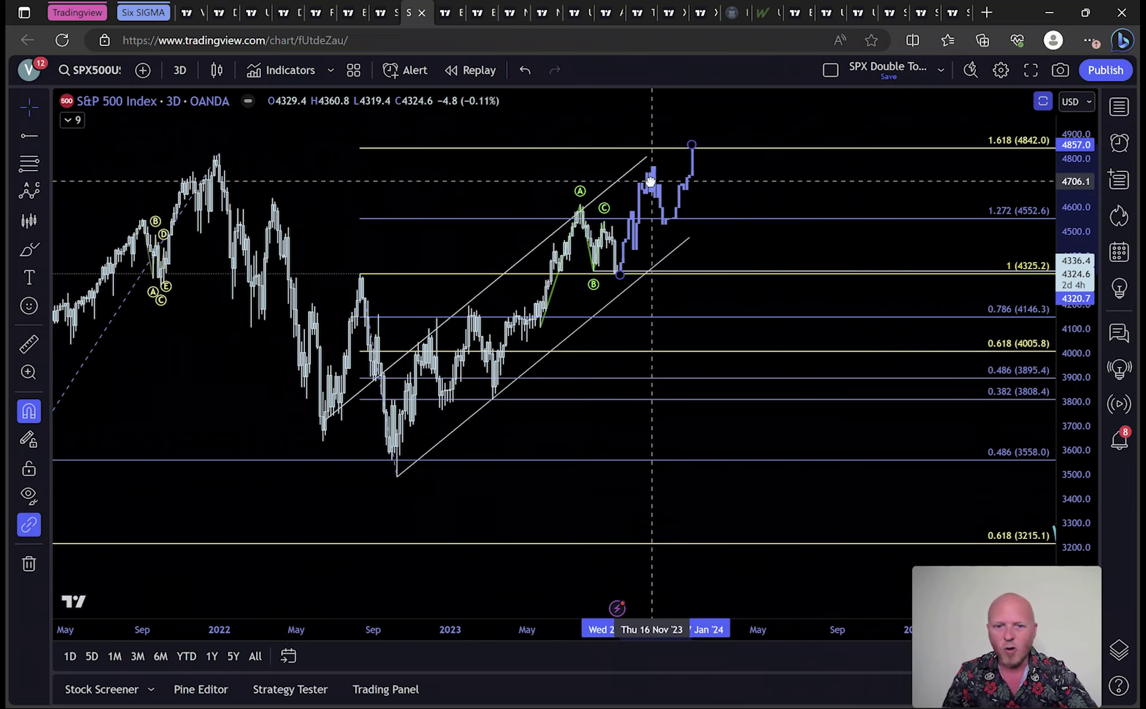
pyautogui.moveTo(651, 180); pyautogui.dragTo(649, 180)
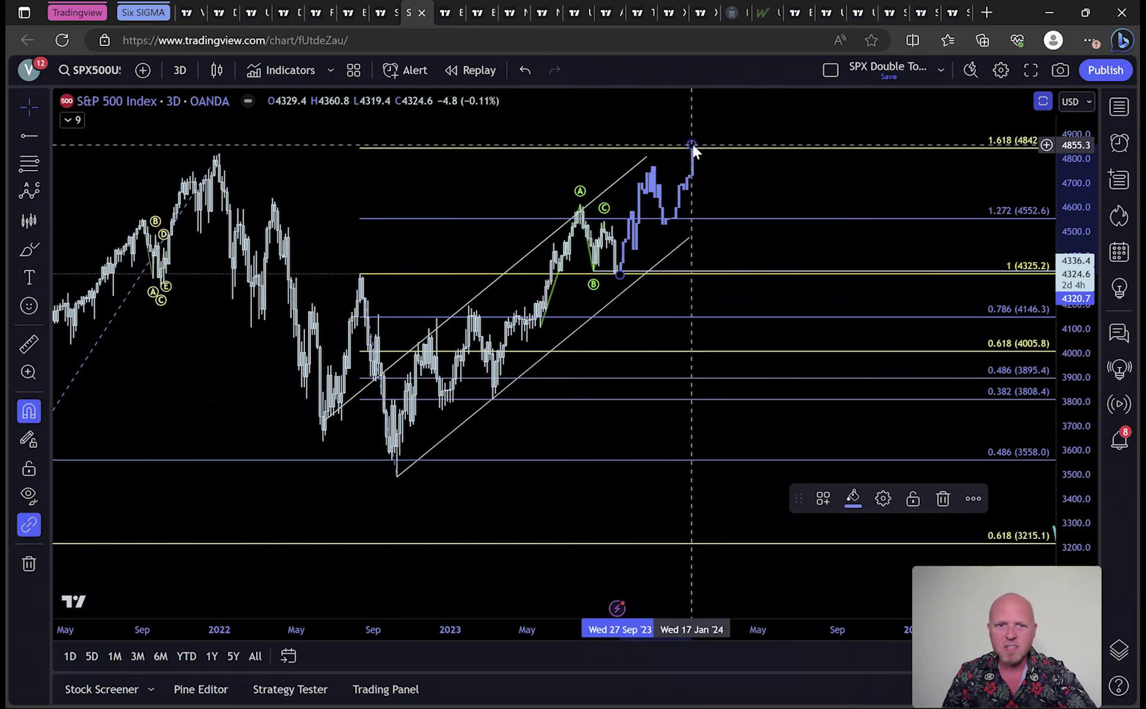
pyautogui.moveTo(693, 145); pyautogui.dragTo(704, 150)
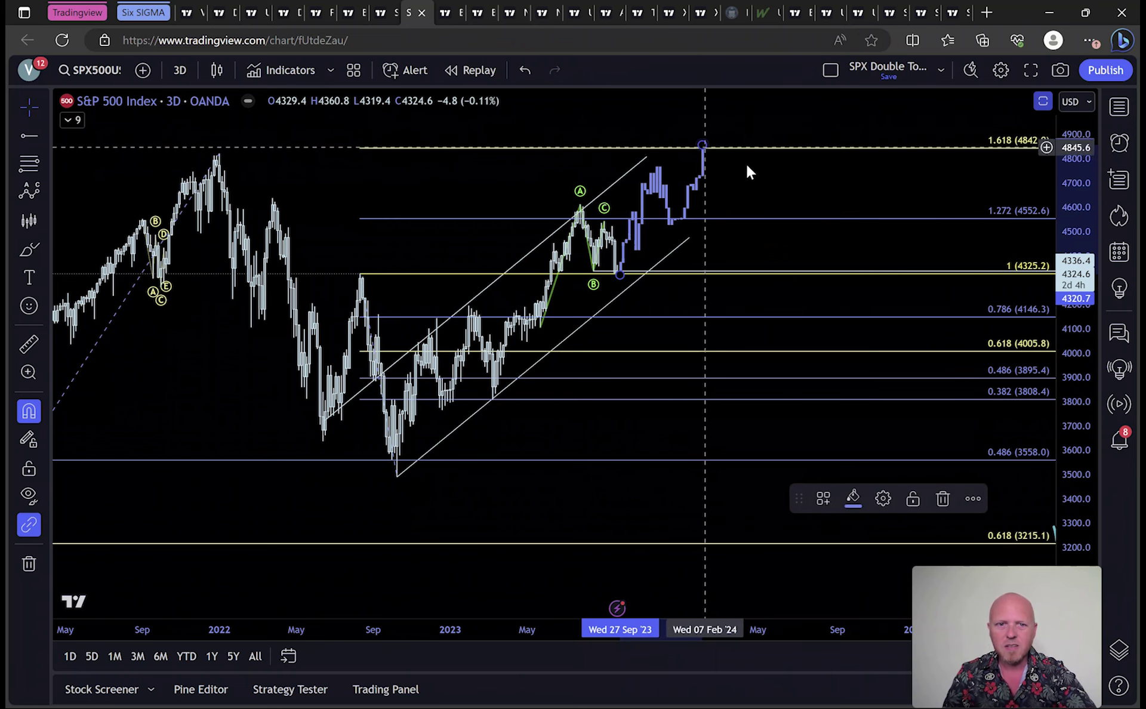
pyautogui.click(788, 284)
# - Brush the October 2022 to March 2023 price path, circle its low, February high and the spring 2023 consolidation, and add an arrow below 1.618
pyautogui.moveTo(788, 191); pyautogui.dragTo(711, 190)
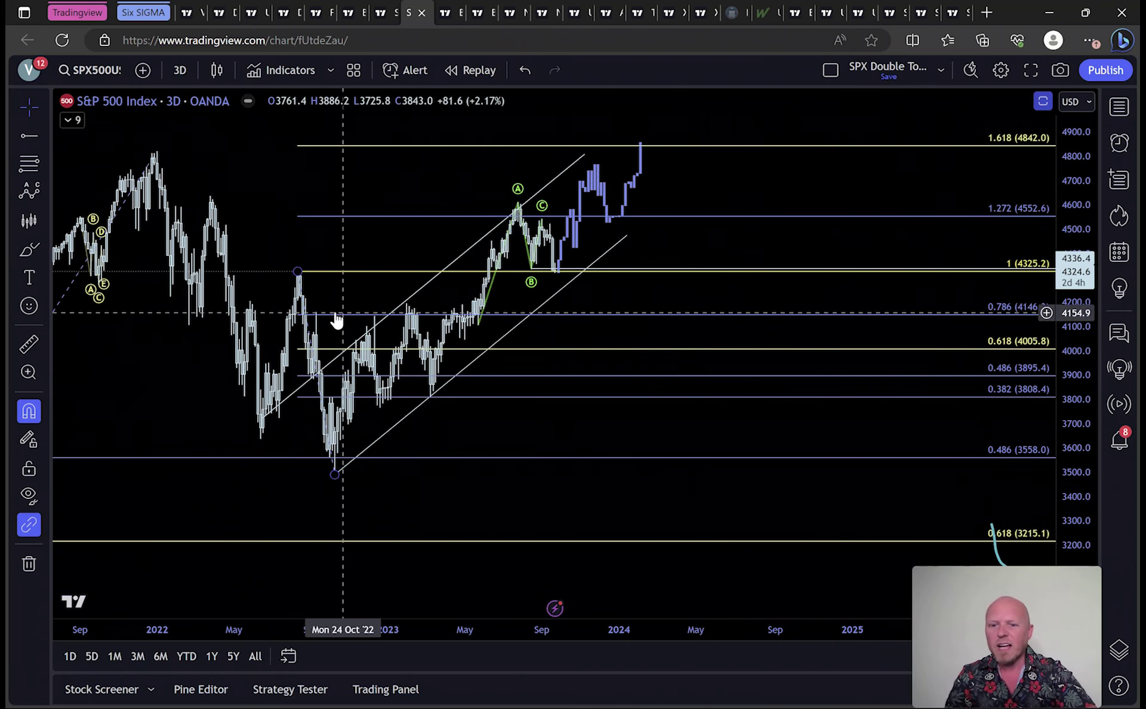
pyautogui.click(28, 249)
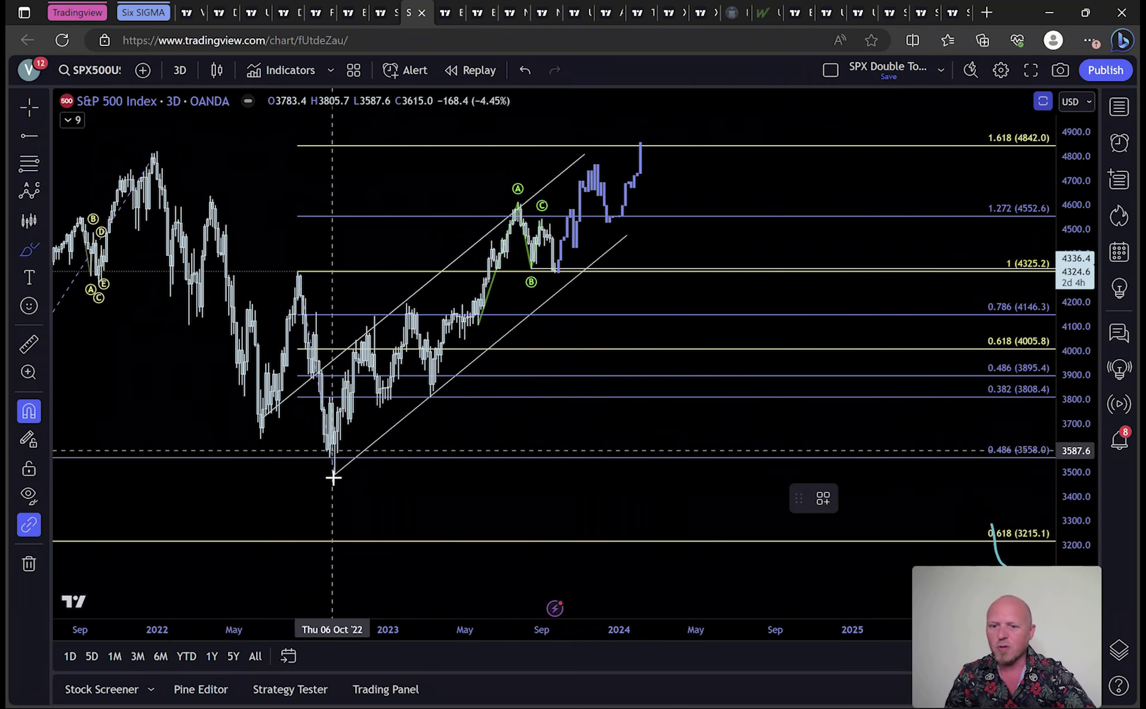
pyautogui.moveTo(332, 469)
pyautogui.mouseDown()
pyautogui.moveTo(349, 370)
pyautogui.moveTo(377, 380)
pyautogui.moveTo(409, 305)
pyautogui.moveTo(442, 404)
pyautogui.moveTo(405, 397)
pyautogui.moveTo(440, 384)
pyautogui.moveTo(428, 377)
pyautogui.mouseUp()
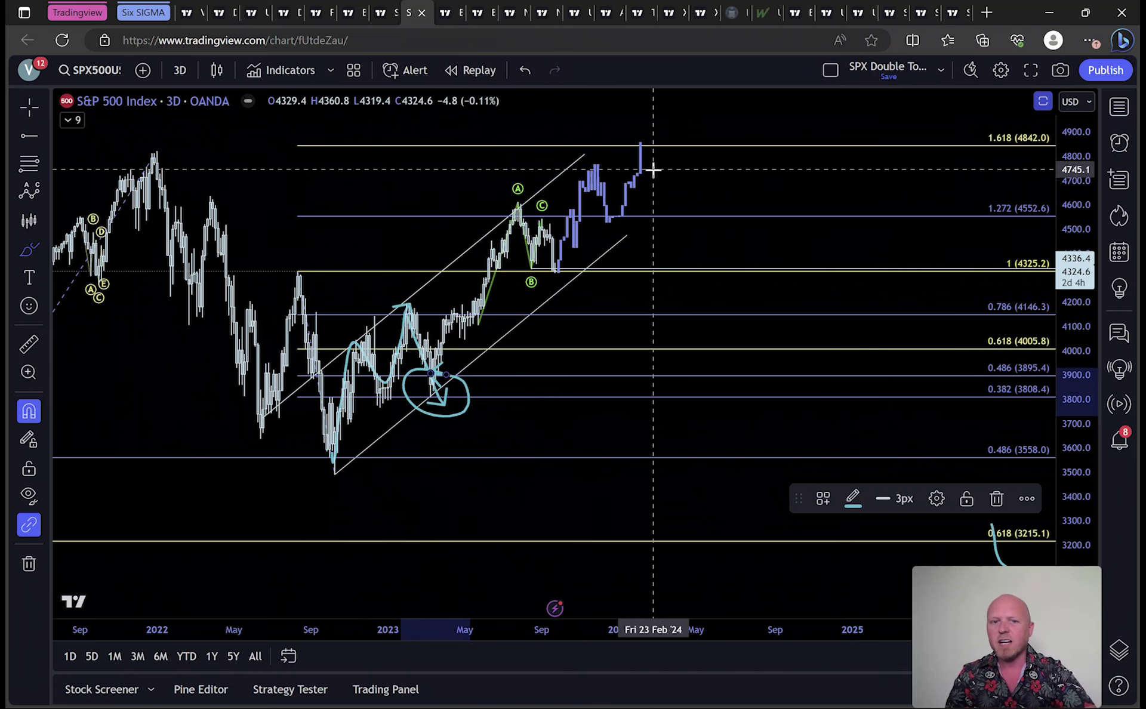
pyautogui.moveTo(973, 122); pyautogui.dragTo(1011, 185)
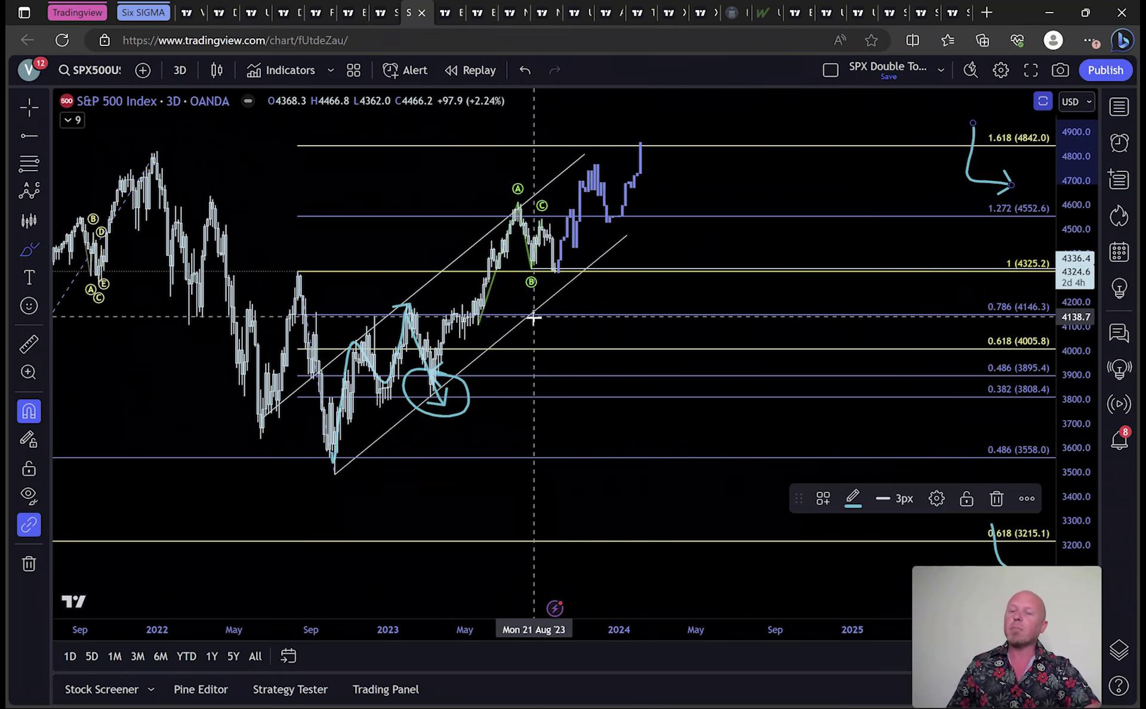
pyautogui.moveTo(478, 307)
pyautogui.mouseDown()
pyautogui.moveTo(463, 302)
pyautogui.moveTo(479, 321)
pyautogui.moveTo(403, 327)
pyautogui.moveTo(405, 294)
pyautogui.mouseUp()
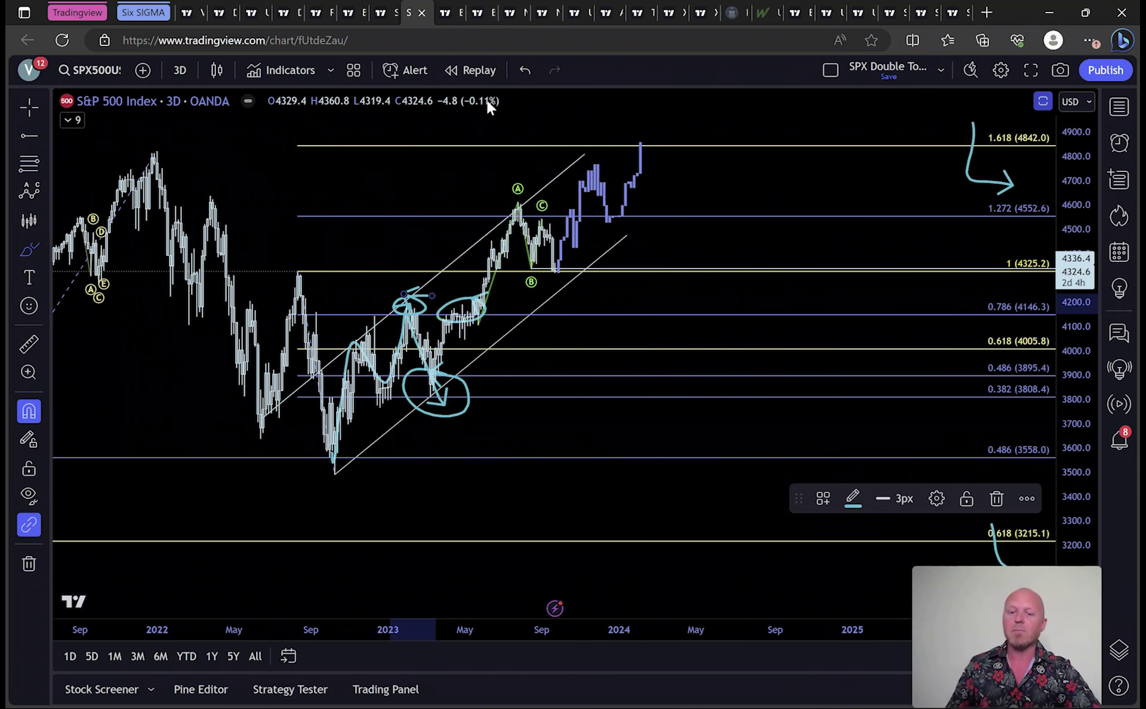
# - Open the BTCUSDPERP 3D chart and draw Fibonacci levels from the 14 August 2022 high to the 21 November 2022 low
pyautogui.click(455, 9)
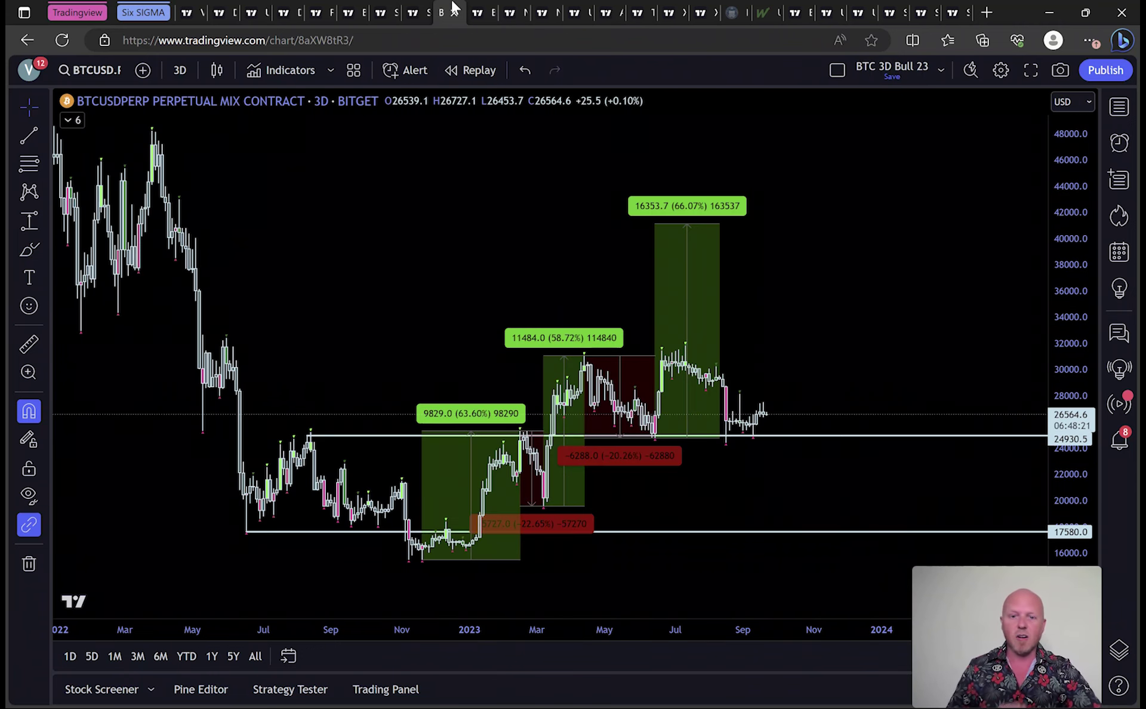
pyautogui.click(29, 162)
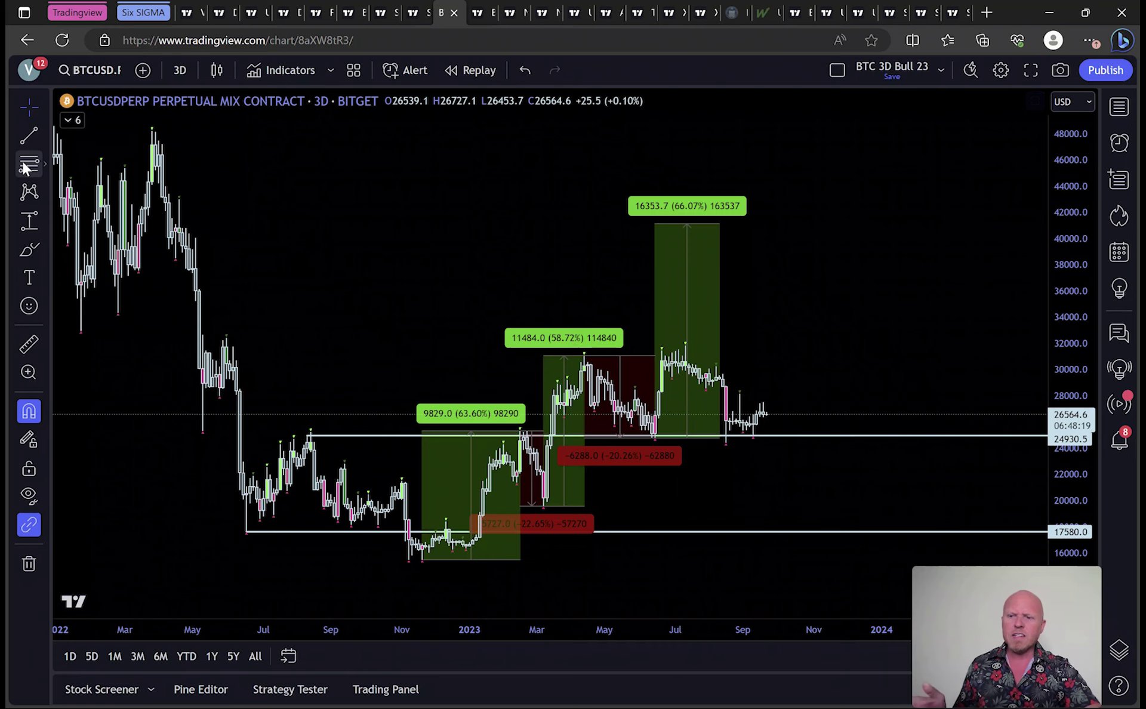
pyautogui.click(311, 417)
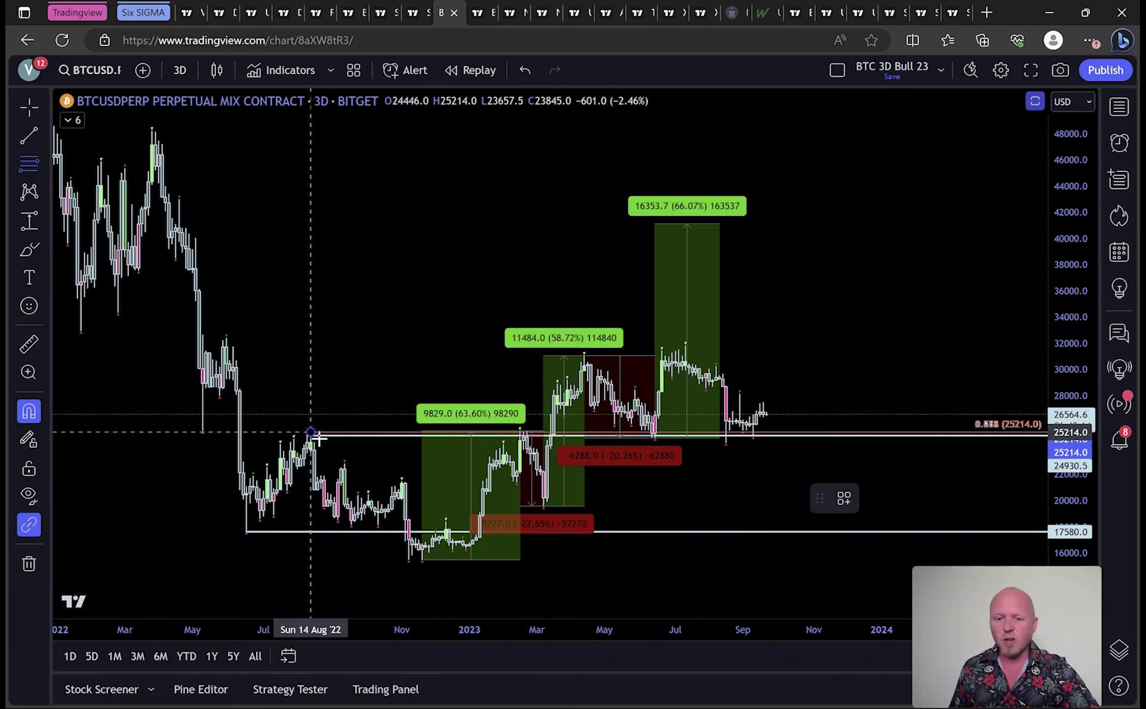
pyautogui.click(422, 572)
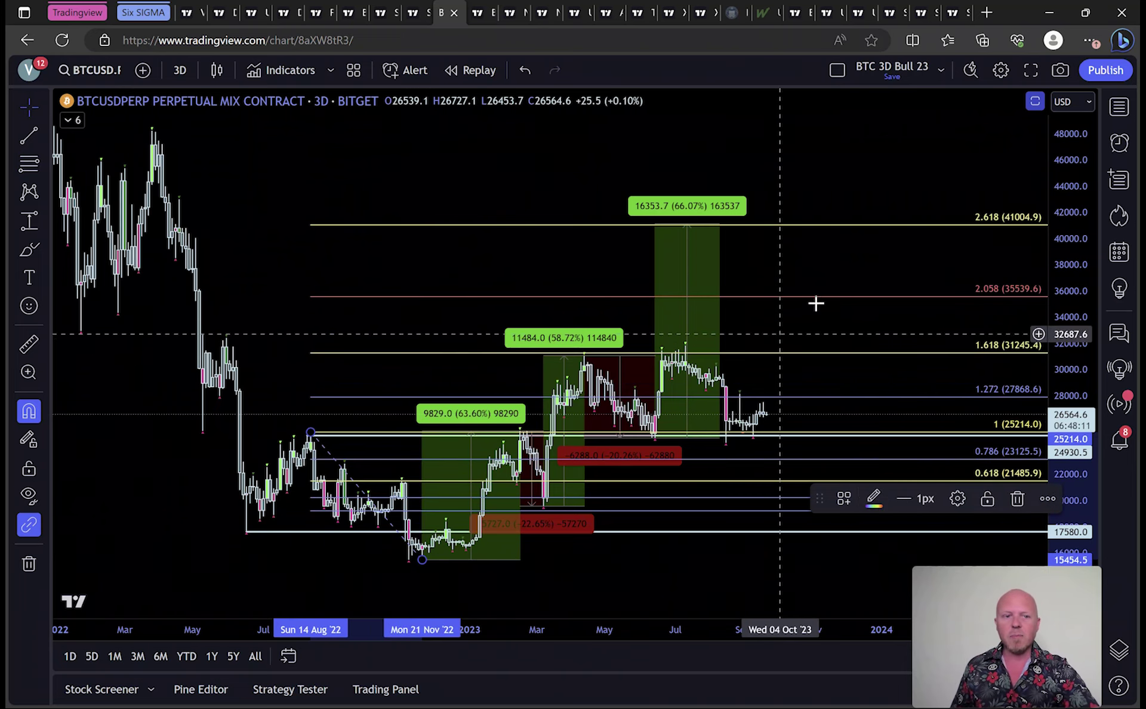
# - Brush arrows beside the 2.618 level and the three green price ranges, and undo these marks
pyautogui.click(33, 248)
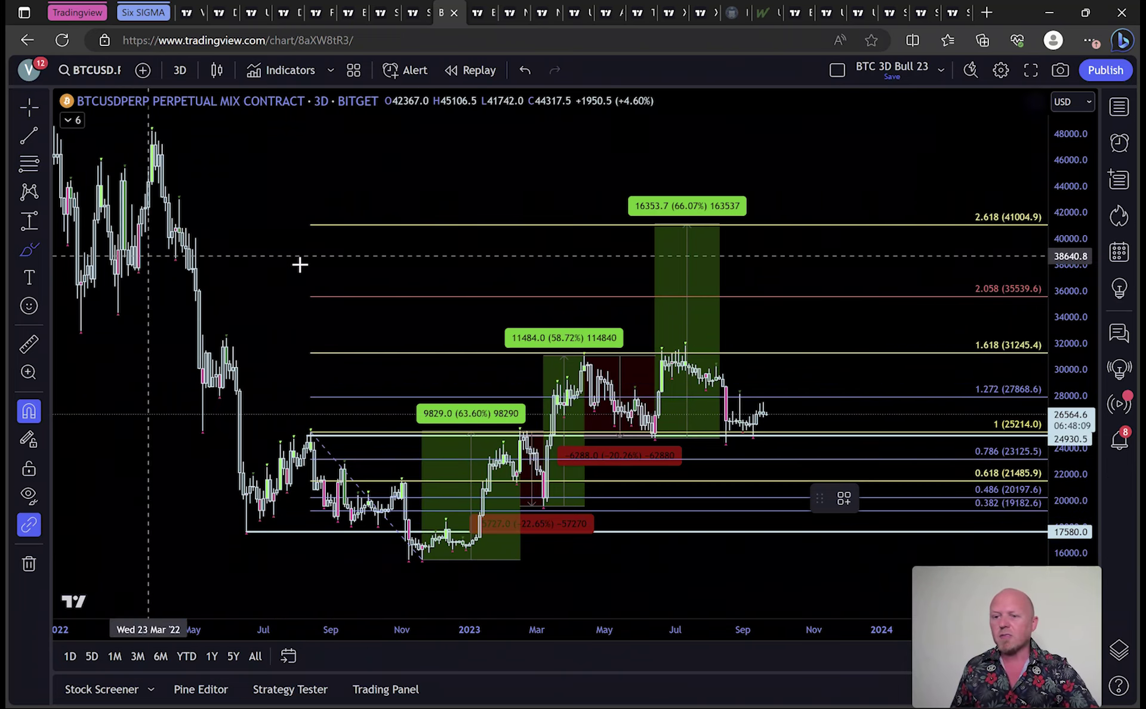
pyautogui.moveTo(963, 203); pyautogui.dragTo(1009, 239)
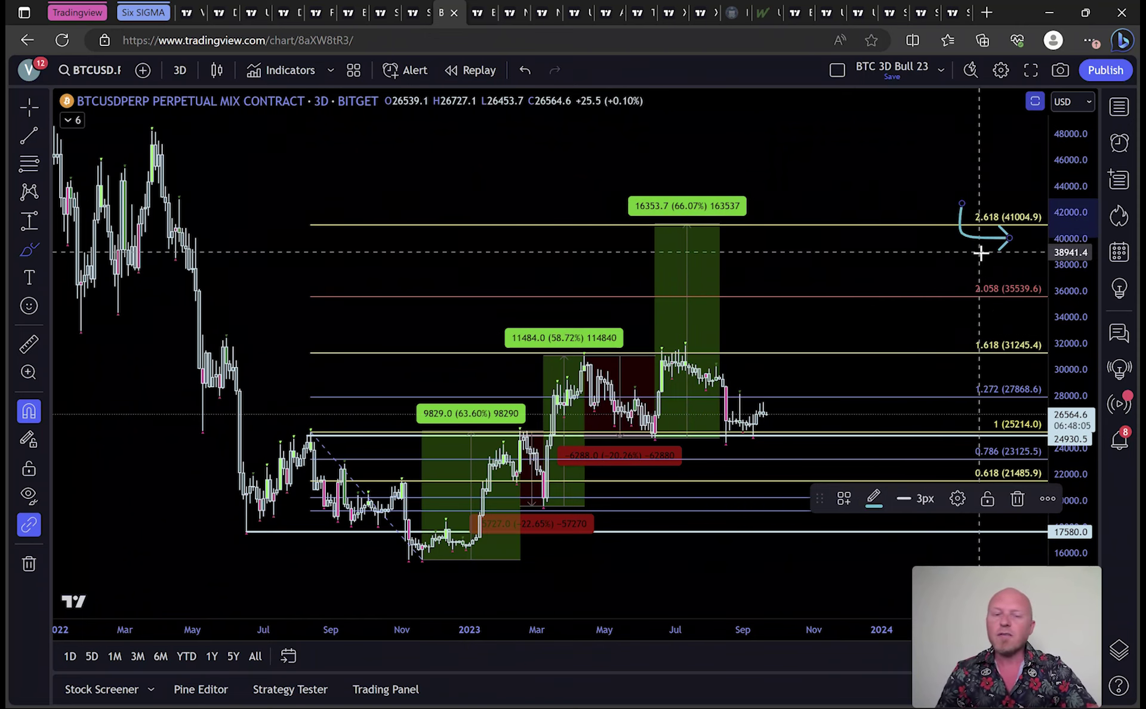
pyautogui.moveTo(320, 406); pyautogui.dragTo(369, 410)
pyautogui.moveTo(424, 326)
pyautogui.mouseDown()
pyautogui.moveTo(468, 328)
pyautogui.moveTo(463, 341)
pyautogui.mouseUp()
pyautogui.moveTo(542, 200)
pyautogui.mouseDown()
pyautogui.moveTo(591, 203)
pyautogui.moveTo(585, 212)
pyautogui.mouseUp()
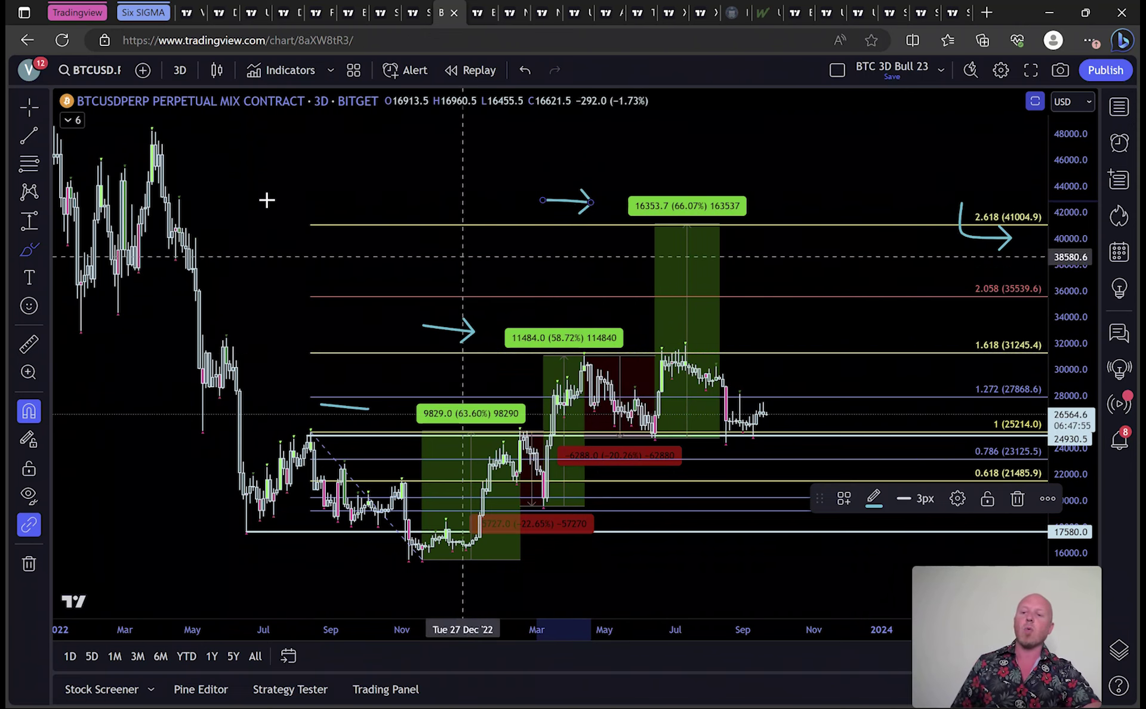
pyautogui.click(26, 106)
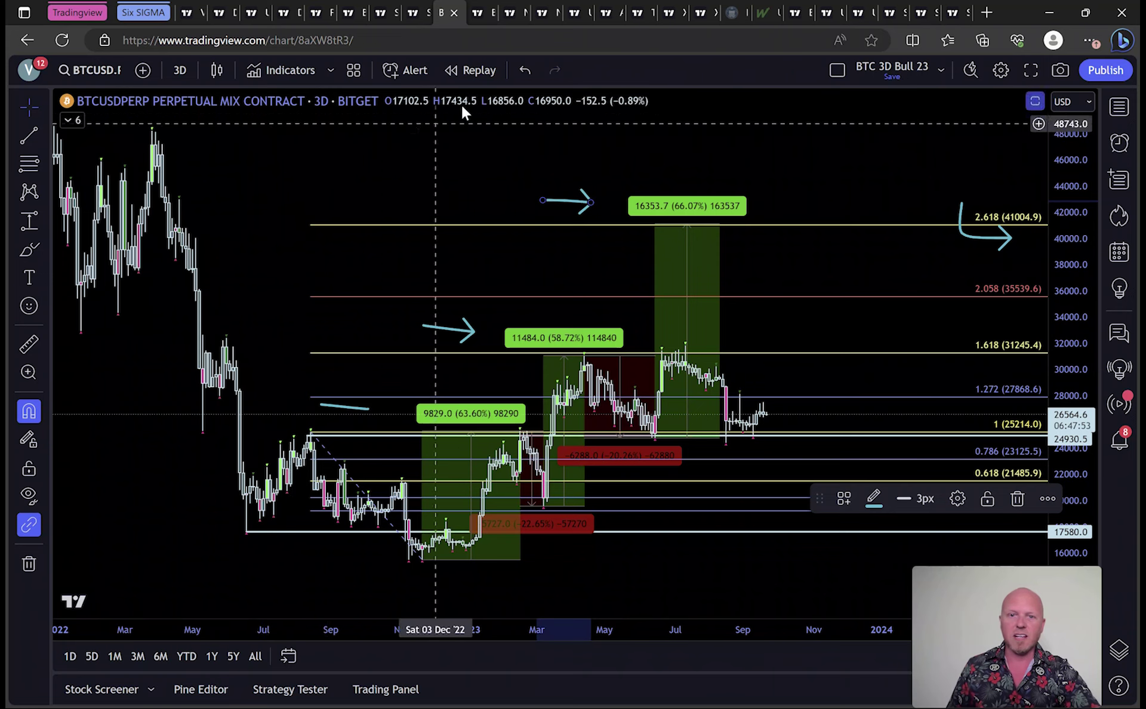
pyautogui.click(523, 71)
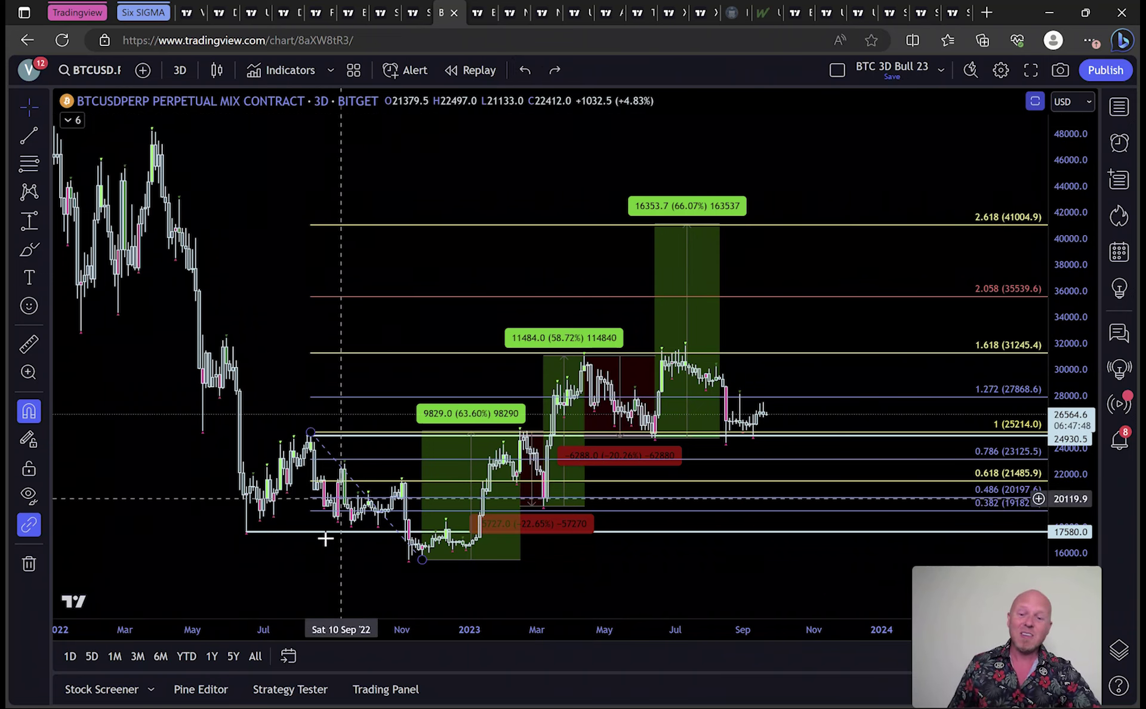
# - Draw a second Fibonacci retracement from the 26 March 2022 high to the 21 November 2022 low
pyautogui.moveTo(380, 634); pyautogui.dragTo(573, 637)
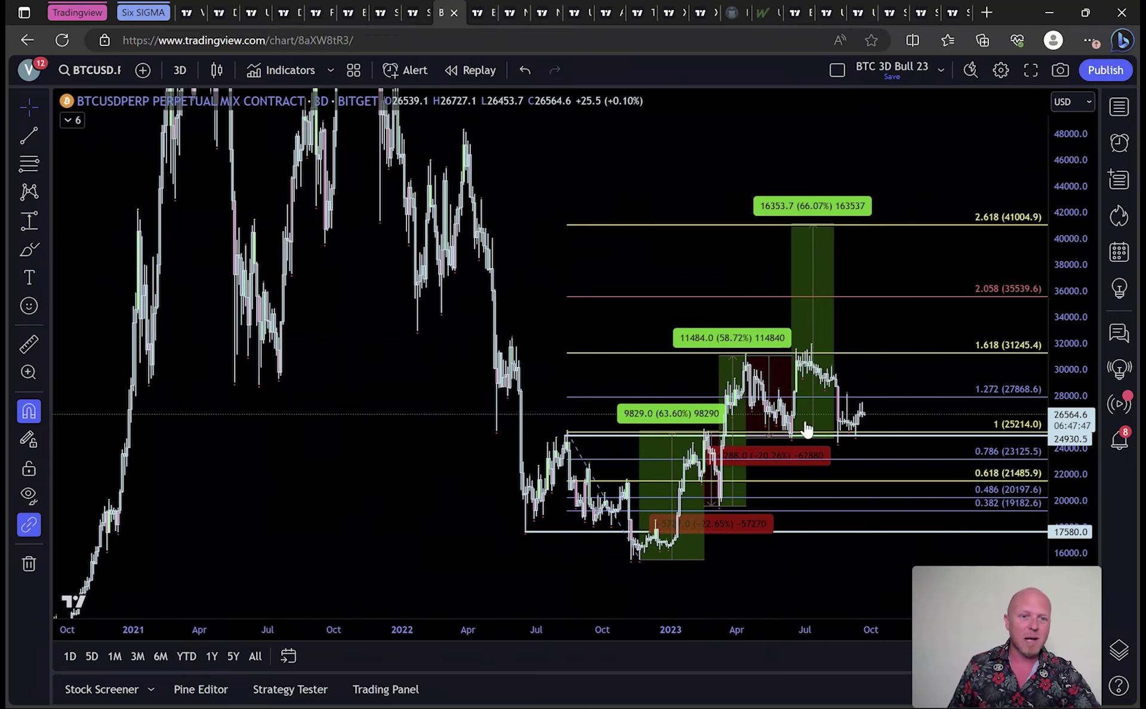
pyautogui.moveTo(947, 166); pyautogui.dragTo(924, 250)
pyautogui.moveTo(1084, 153); pyautogui.dragTo(1081, 239)
pyautogui.moveTo(600, 634); pyautogui.dragTo(445, 640)
pyautogui.moveTo(476, 265); pyautogui.dragTo(450, 223)
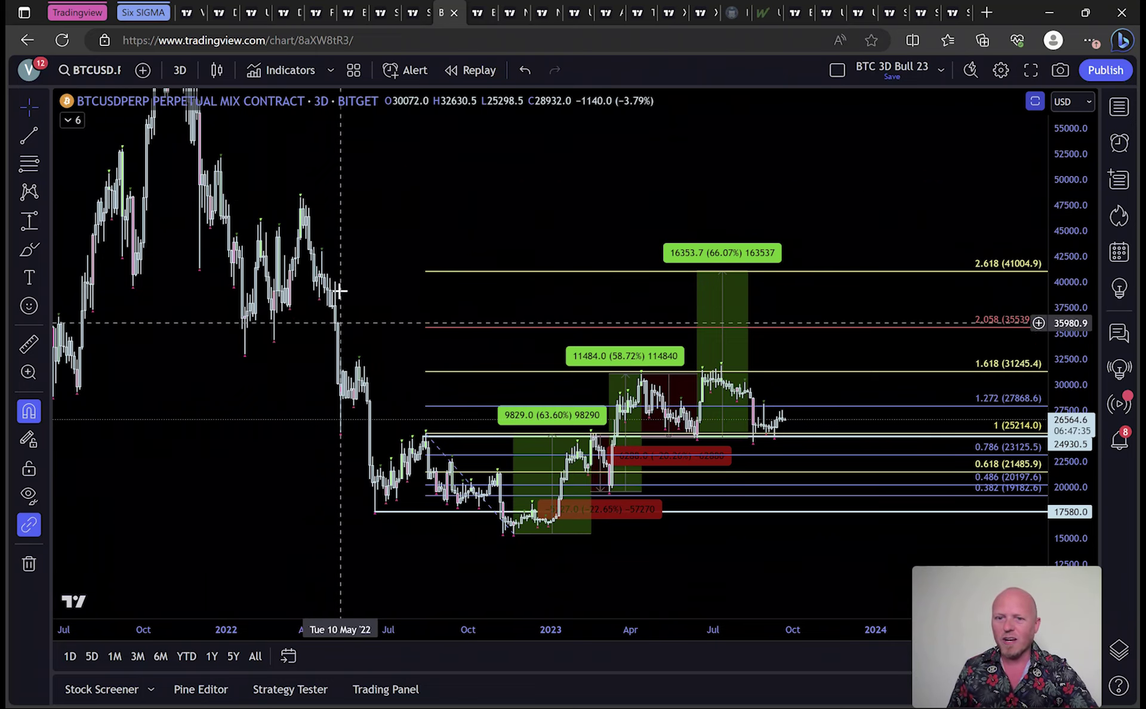
pyautogui.click(28, 162)
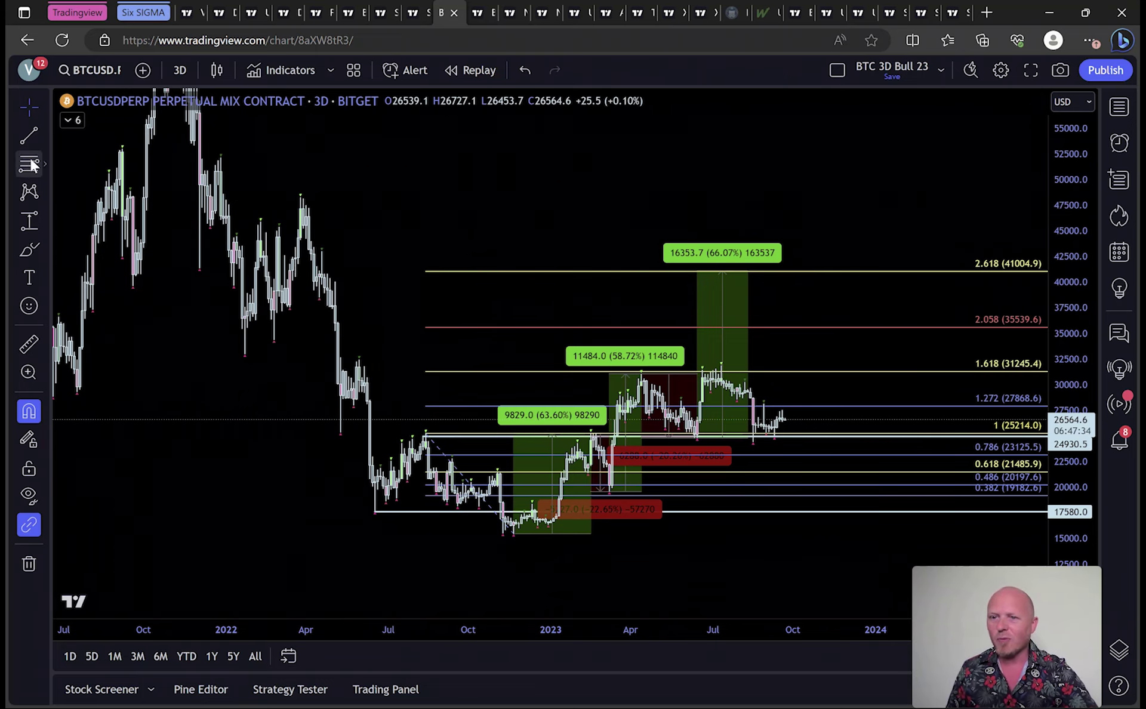
pyautogui.click(303, 179)
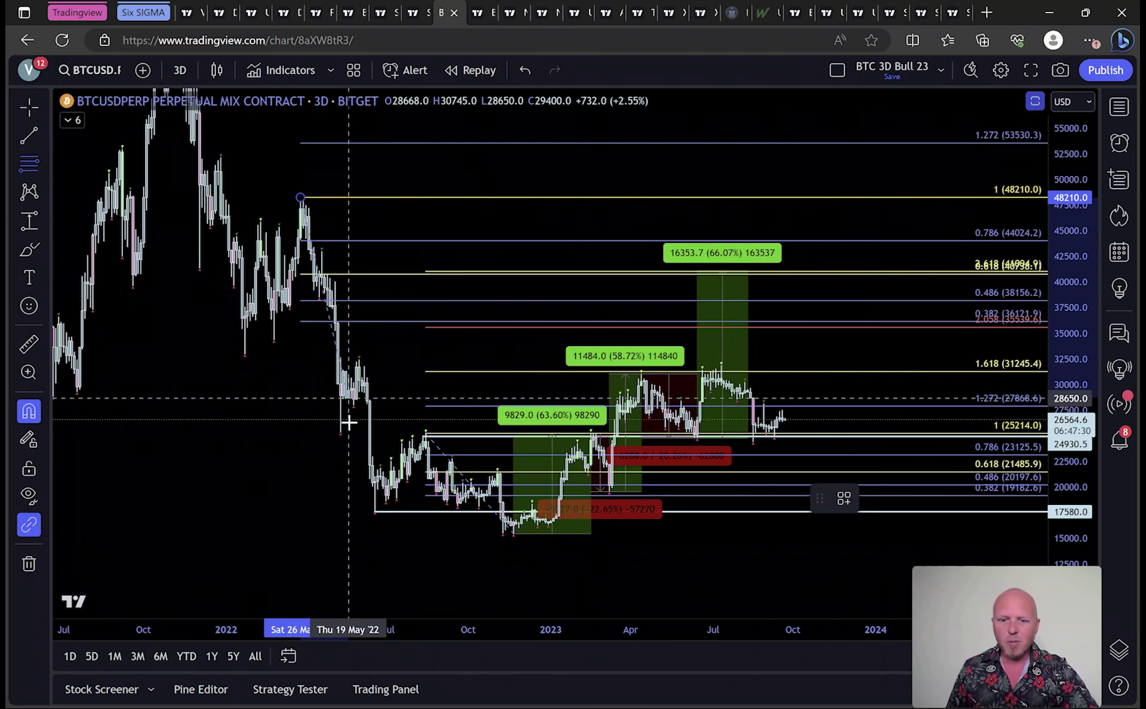
pyautogui.click(513, 545)
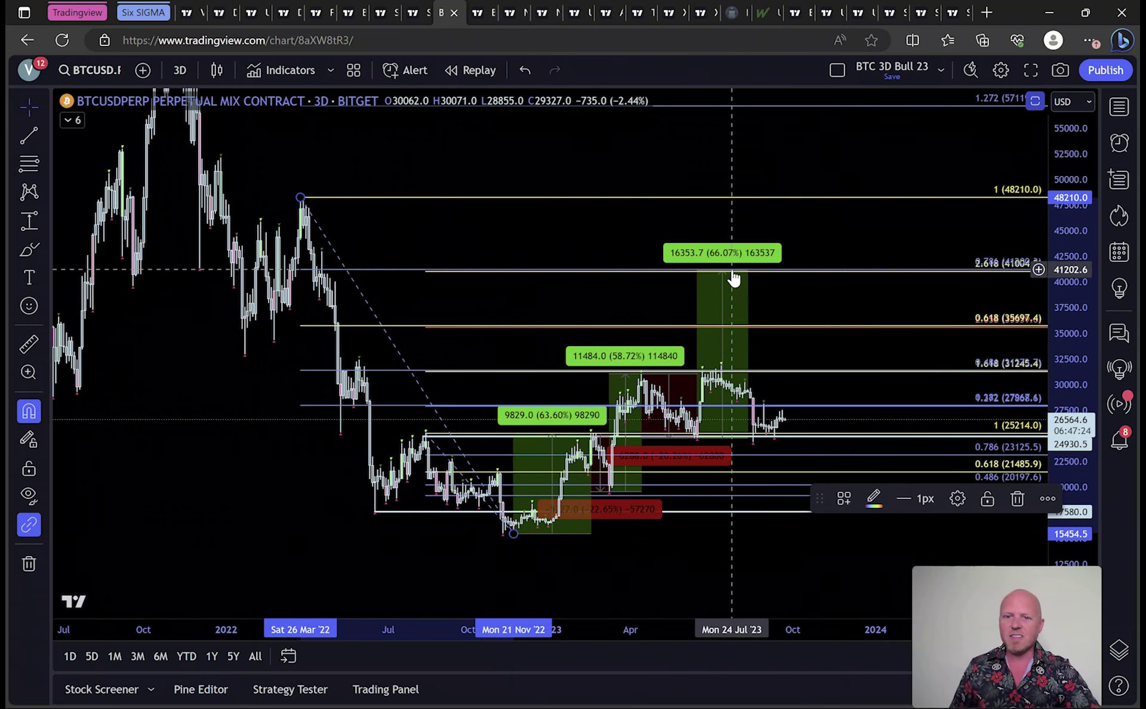
# - Switch the chart interval to 1 day to examine the price action leading into the March 2022 high
pyautogui.click(179, 70)
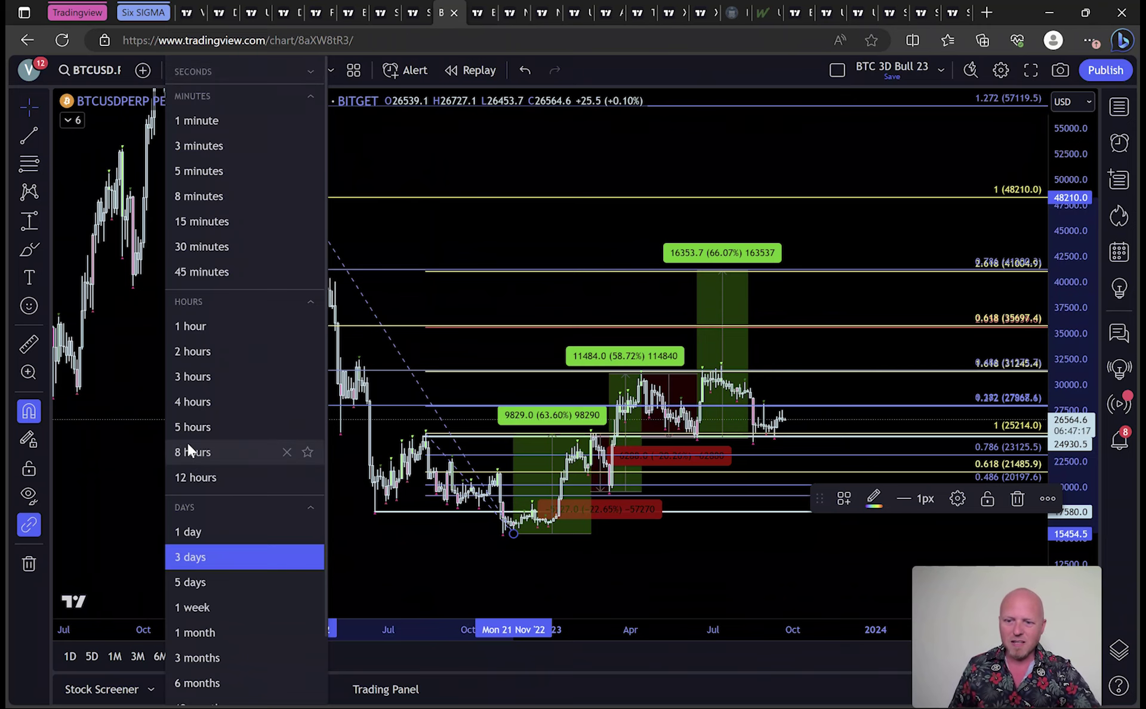
pyautogui.click(198, 540)
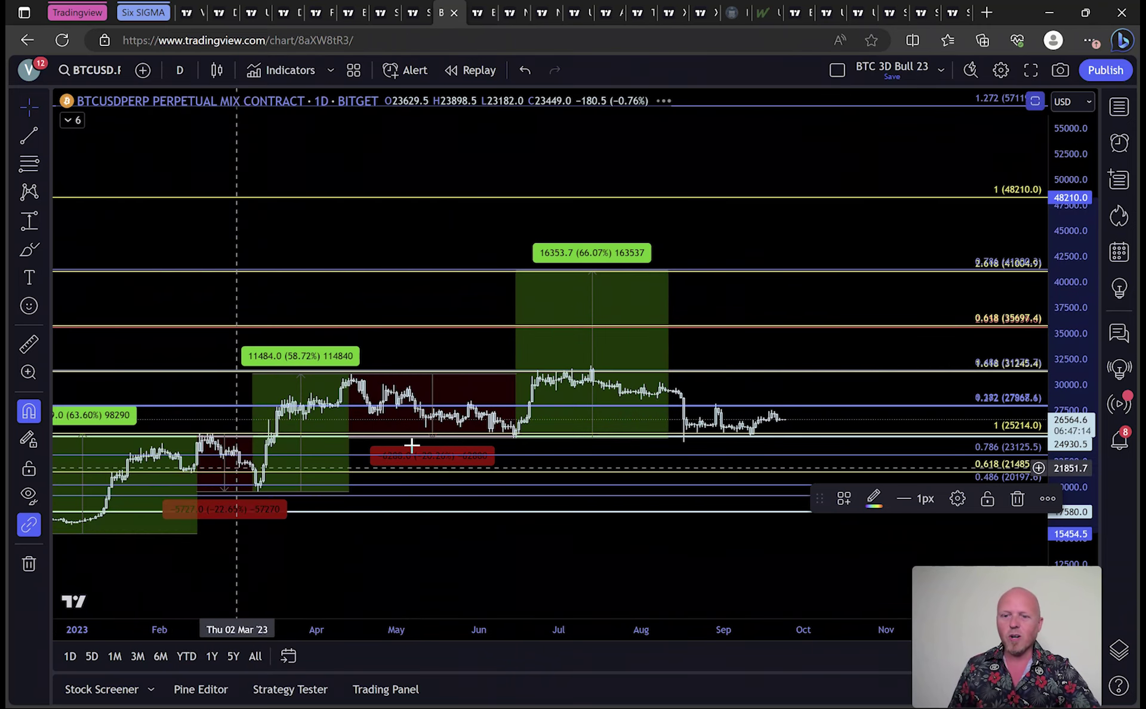
pyautogui.scroll(-3, 694, 660)
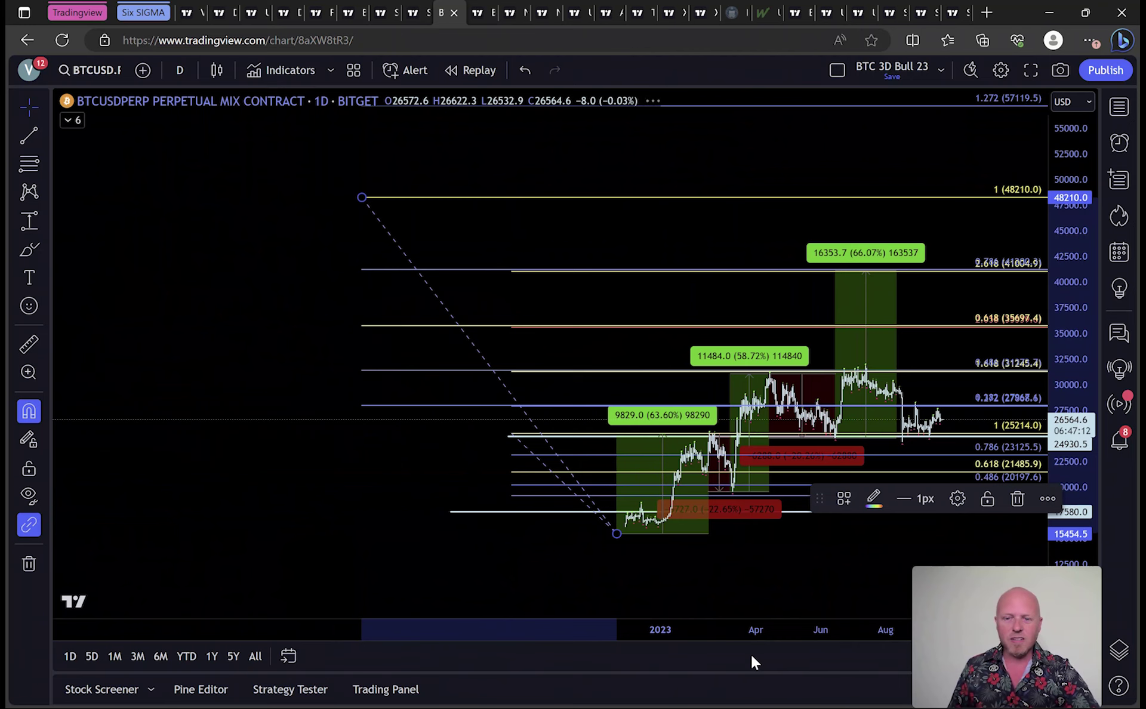
pyautogui.click(402, 151)
pyautogui.moveTo(401, 151); pyautogui.dragTo(525, 223)
pyautogui.moveTo(413, 271); pyautogui.dragTo(409, 367)
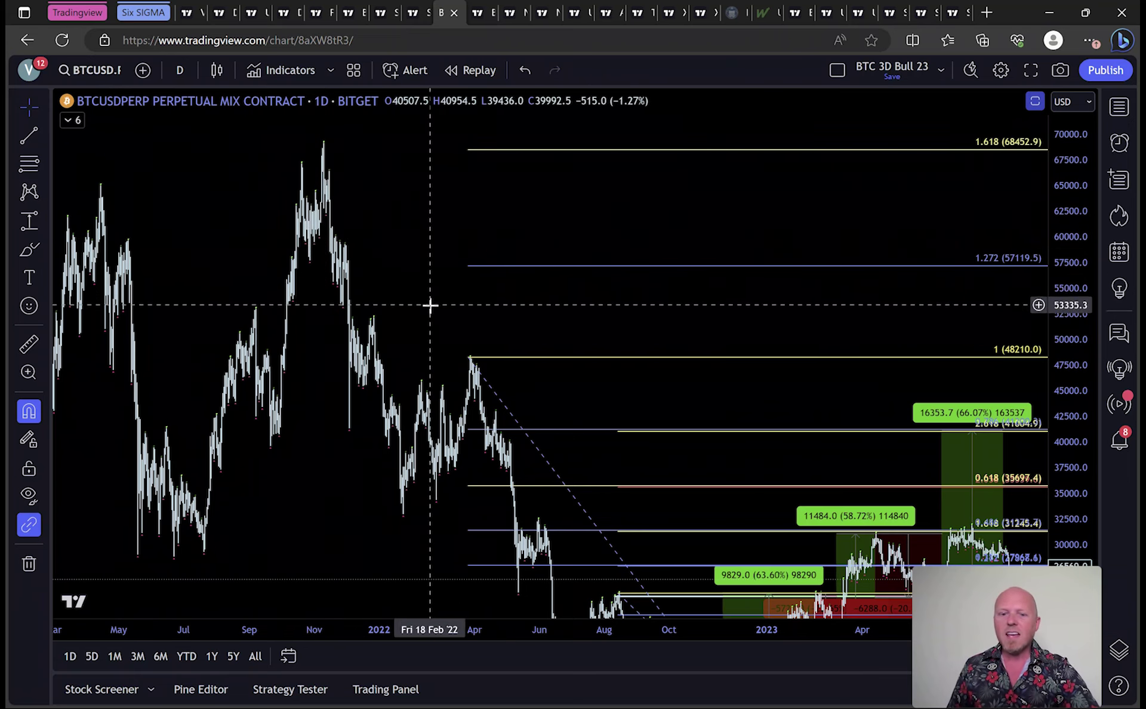
pyautogui.moveTo(430, 305); pyautogui.dragTo(362, 175)
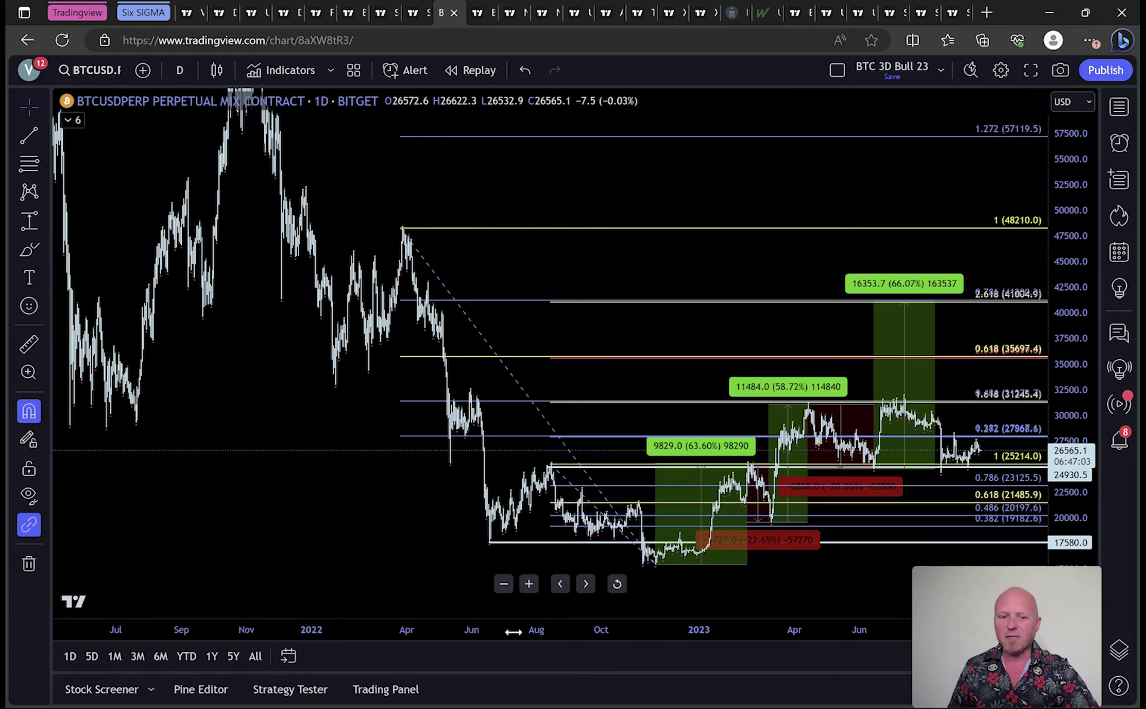
pyautogui.moveTo(514, 632); pyautogui.dragTo(281, 245)
pyautogui.moveTo(361, 216); pyautogui.dragTo(647, 279)
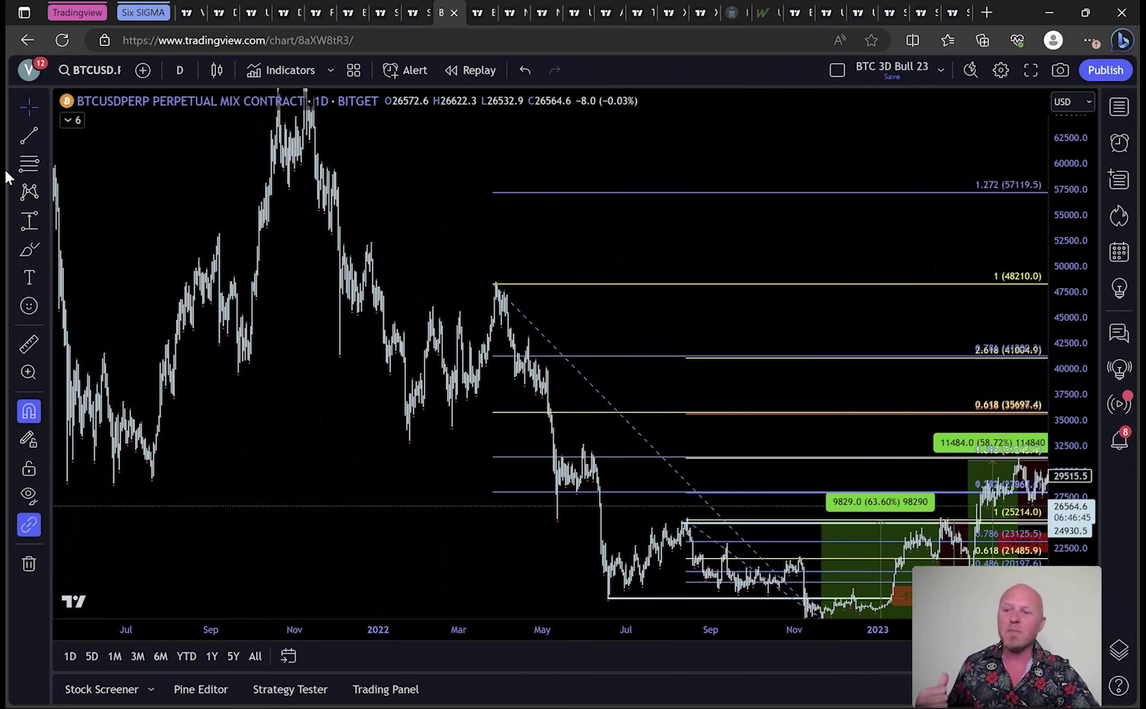
# - Draw an XABCD pattern from the 27 December 2021 high through the January low, February high and 24 February low to the 28 March 2022 high
pyautogui.click(32, 193)
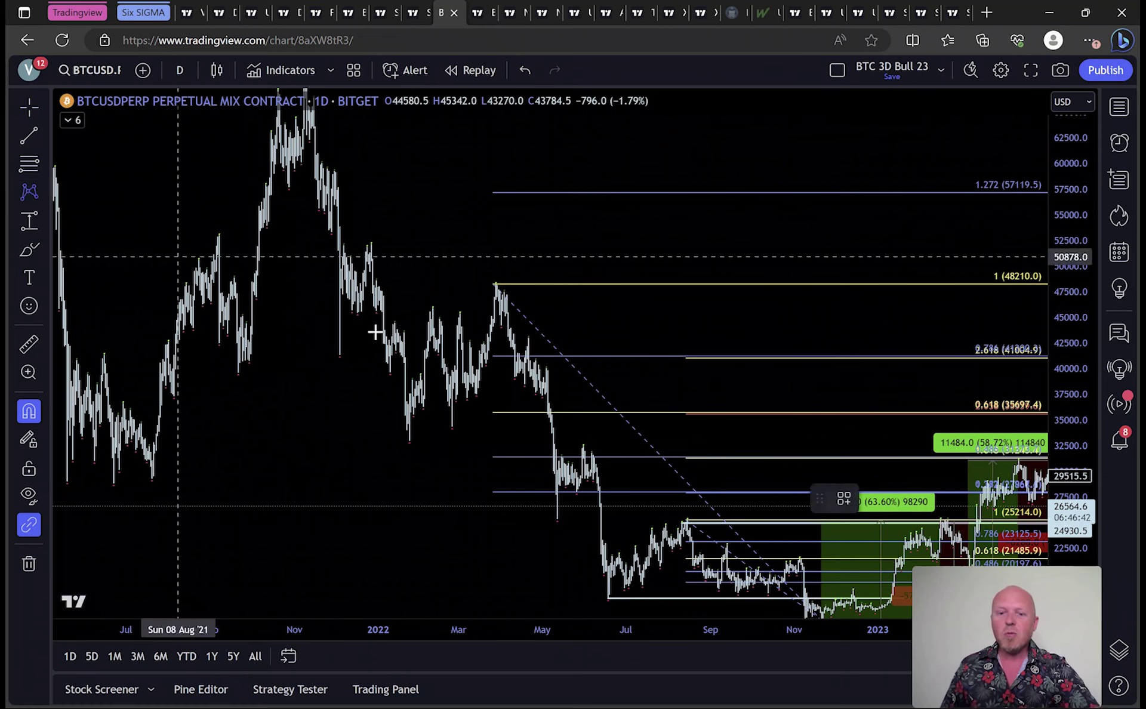
pyautogui.click(371, 232)
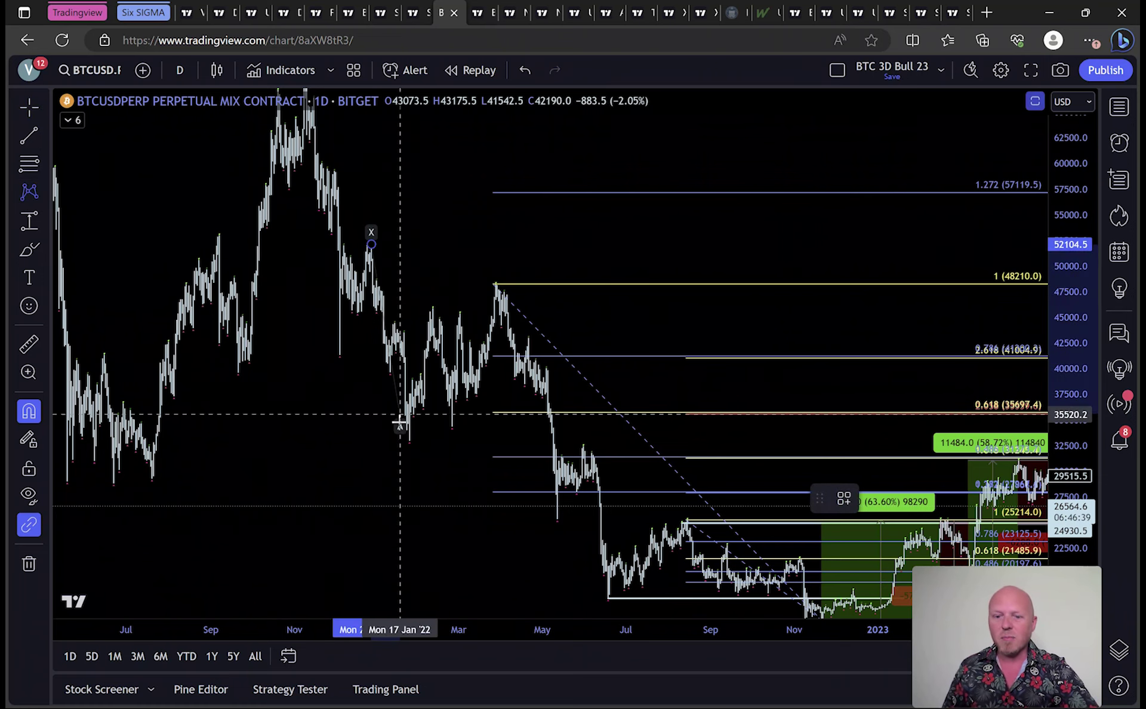
pyautogui.click(409, 454)
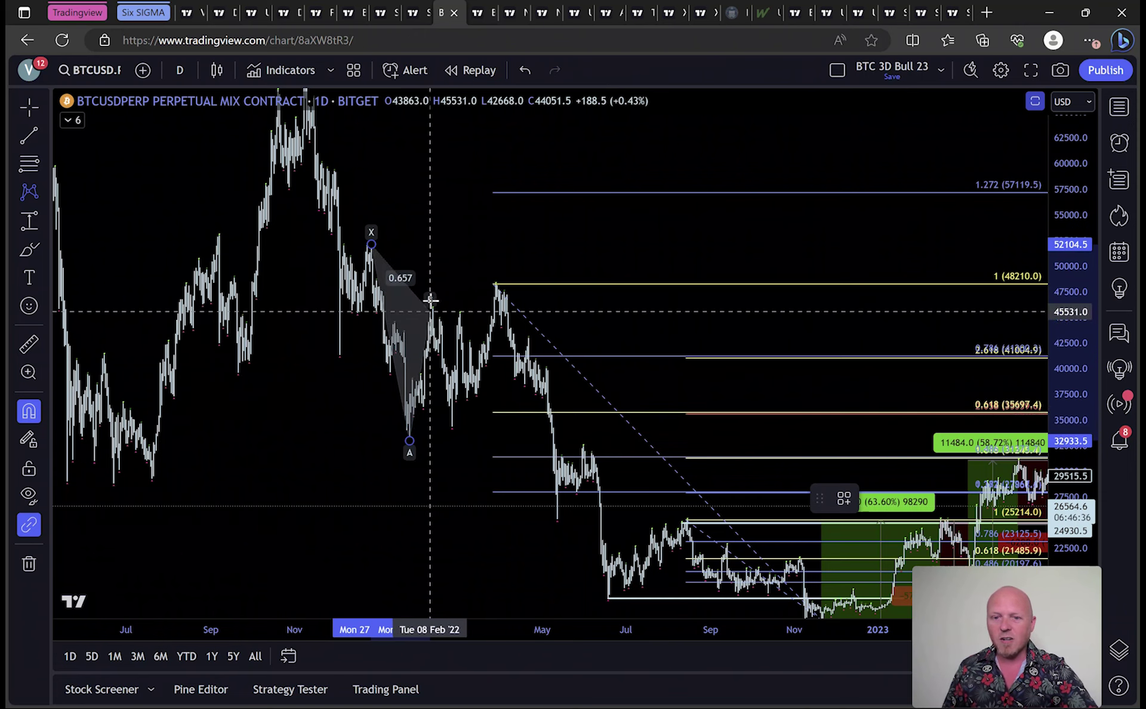
pyautogui.click(434, 296)
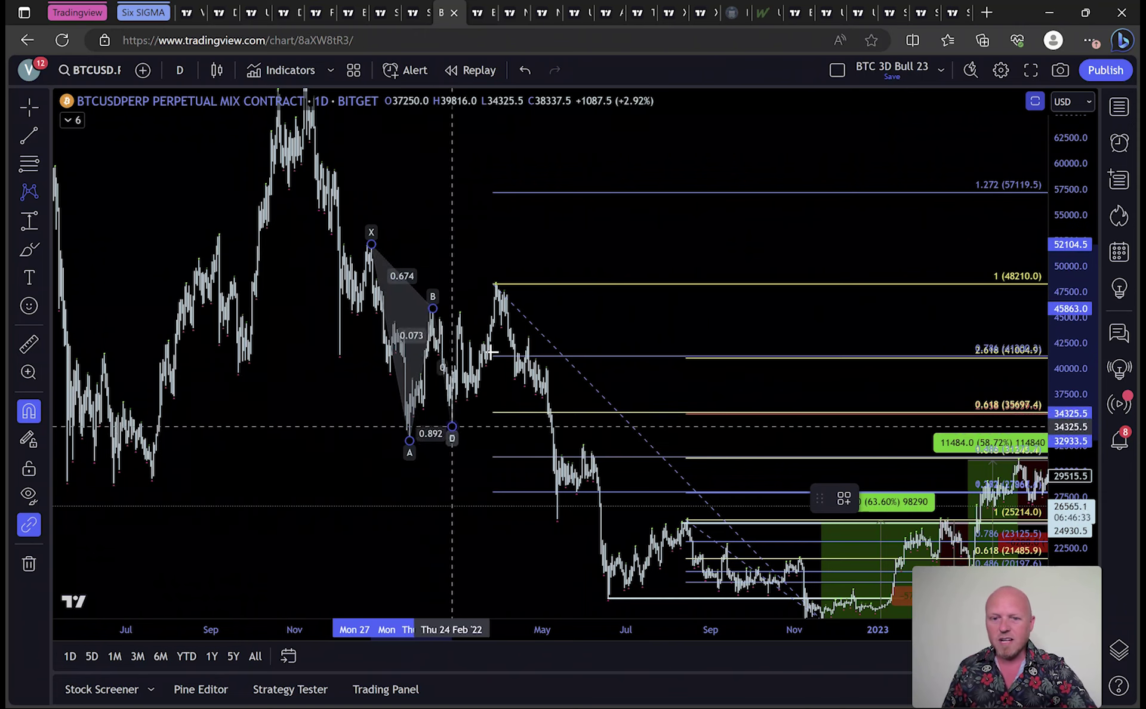
pyautogui.click(496, 283)
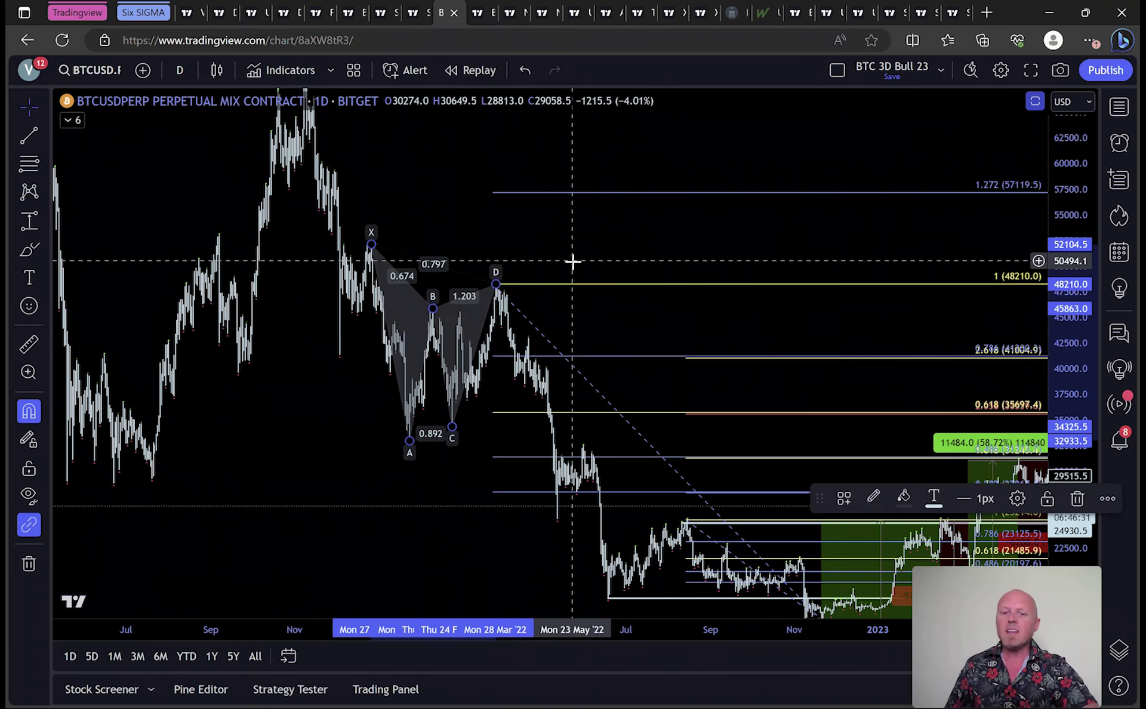
# - Show the hidden TGMA SMA close 200 21 indicator on the chart and collapse the indicator list
pyautogui.moveTo(573, 261)
pyautogui.mouseDown()
pyautogui.moveTo(482, 197)
pyautogui.moveTo(491, 176)
pyautogui.mouseUp()
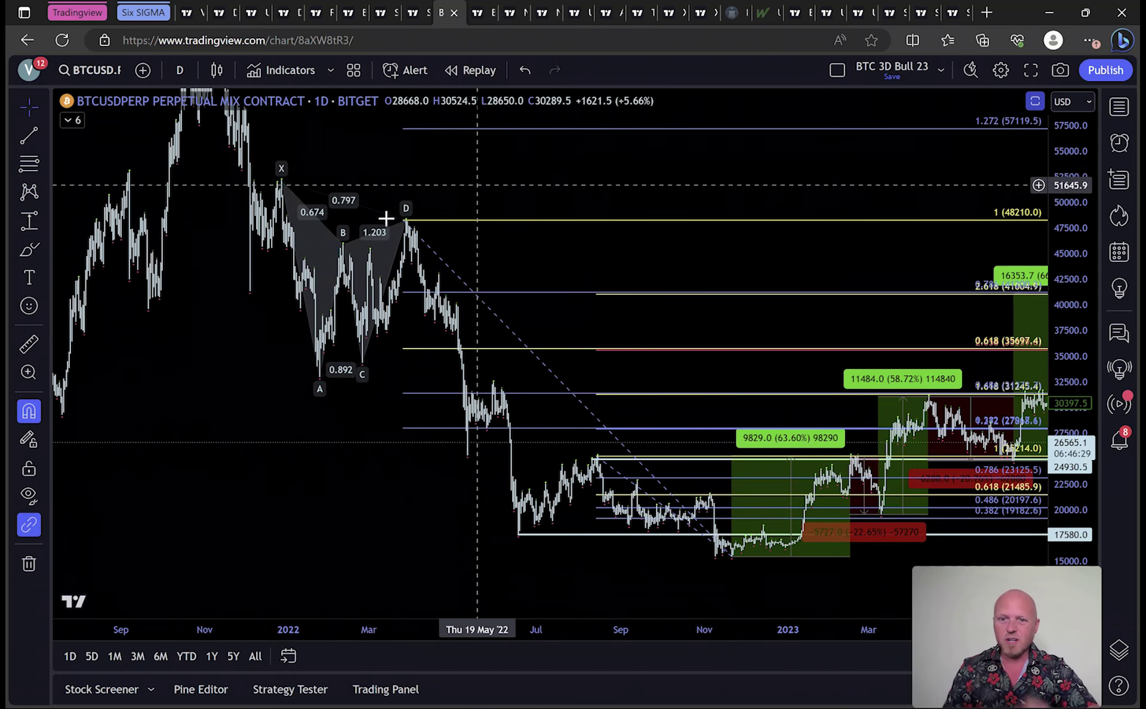
pyautogui.click(69, 121)
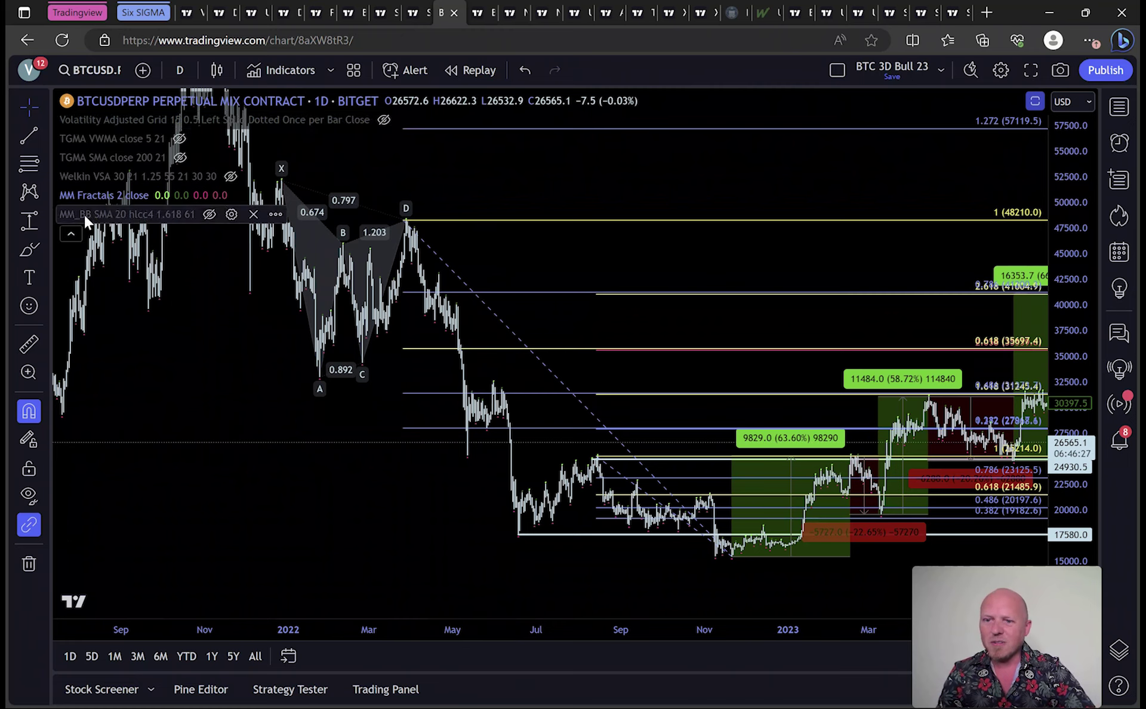
pyautogui.click(179, 157)
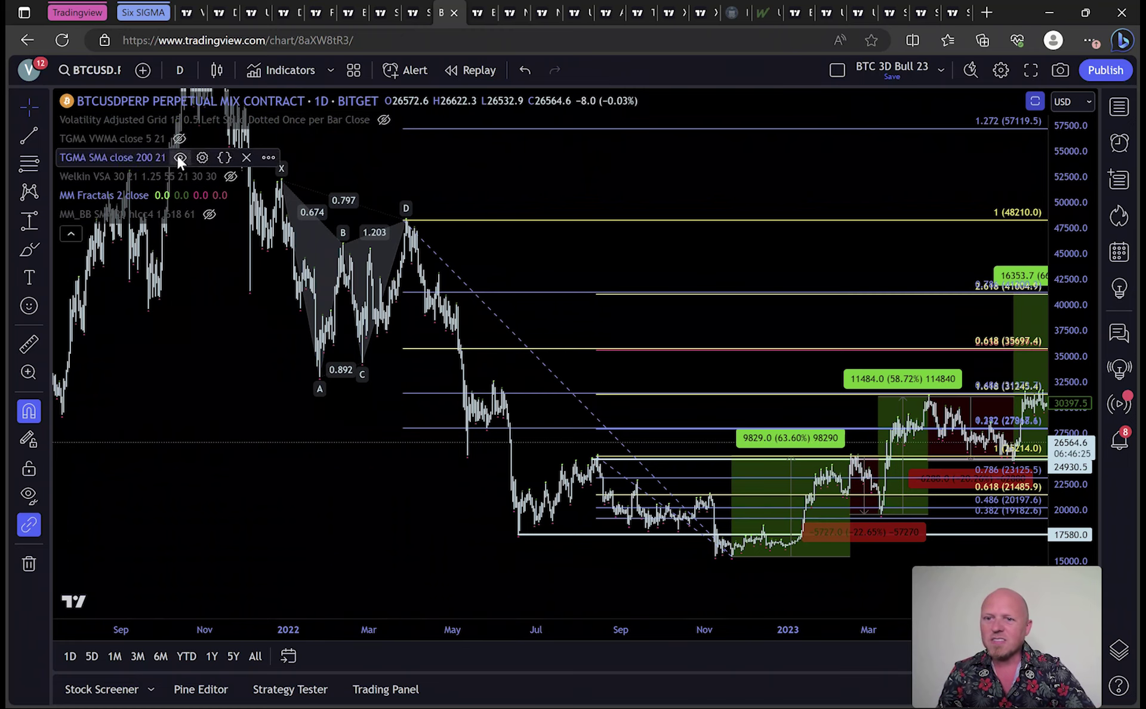
pyautogui.click(71, 234)
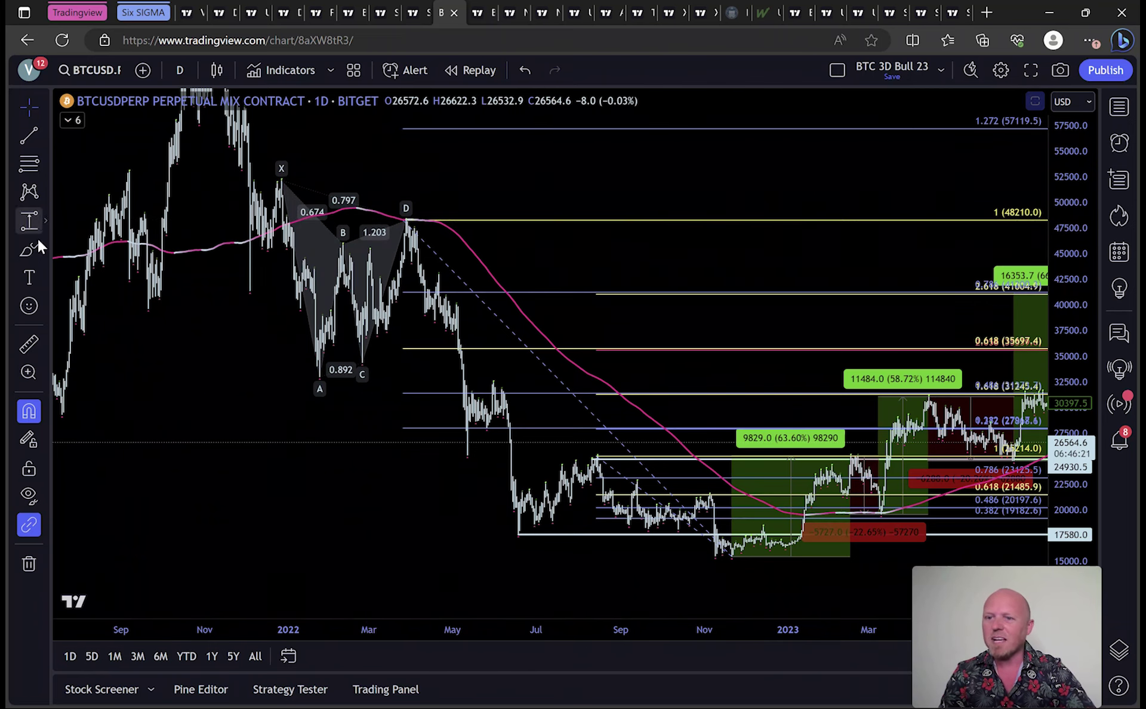
# - Brush a circle around point D where price meets the moving average, and add an arrow pointing at it
pyautogui.moveTo(414, 200)
pyautogui.mouseDown()
pyautogui.moveTo(379, 212)
pyautogui.moveTo(406, 234)
pyautogui.moveTo(419, 193)
pyautogui.moveTo(440, 198)
pyautogui.mouseUp()
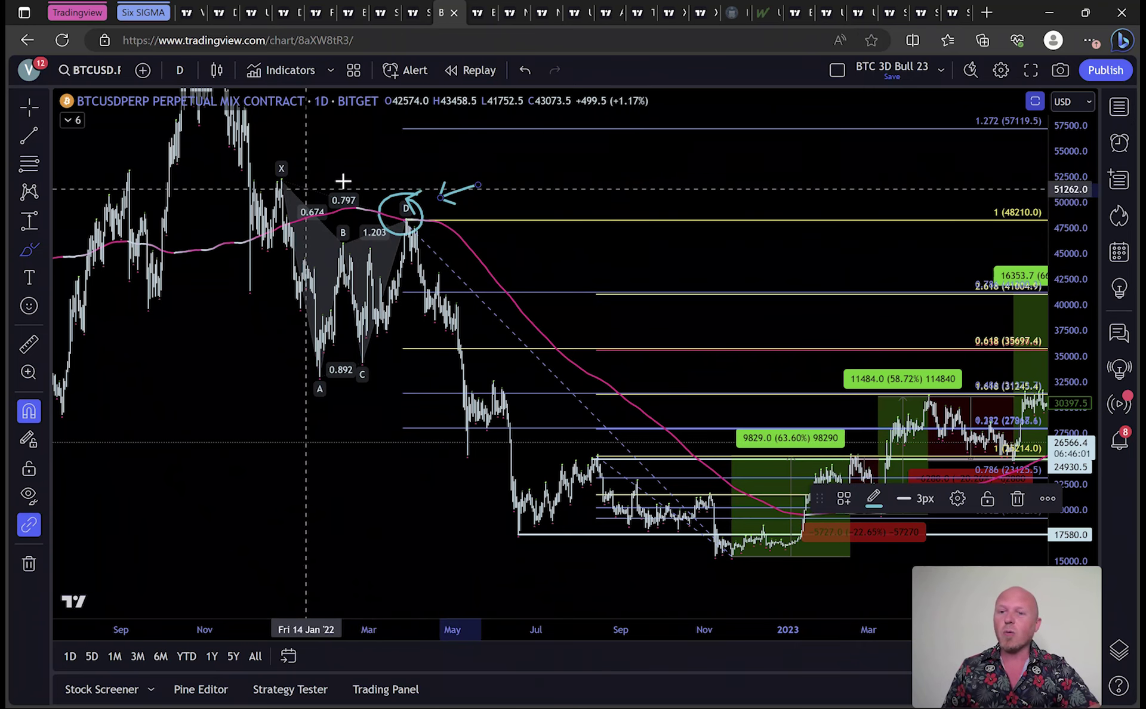
pyautogui.moveTo(1069, 280); pyautogui.dragTo(1067, 330)
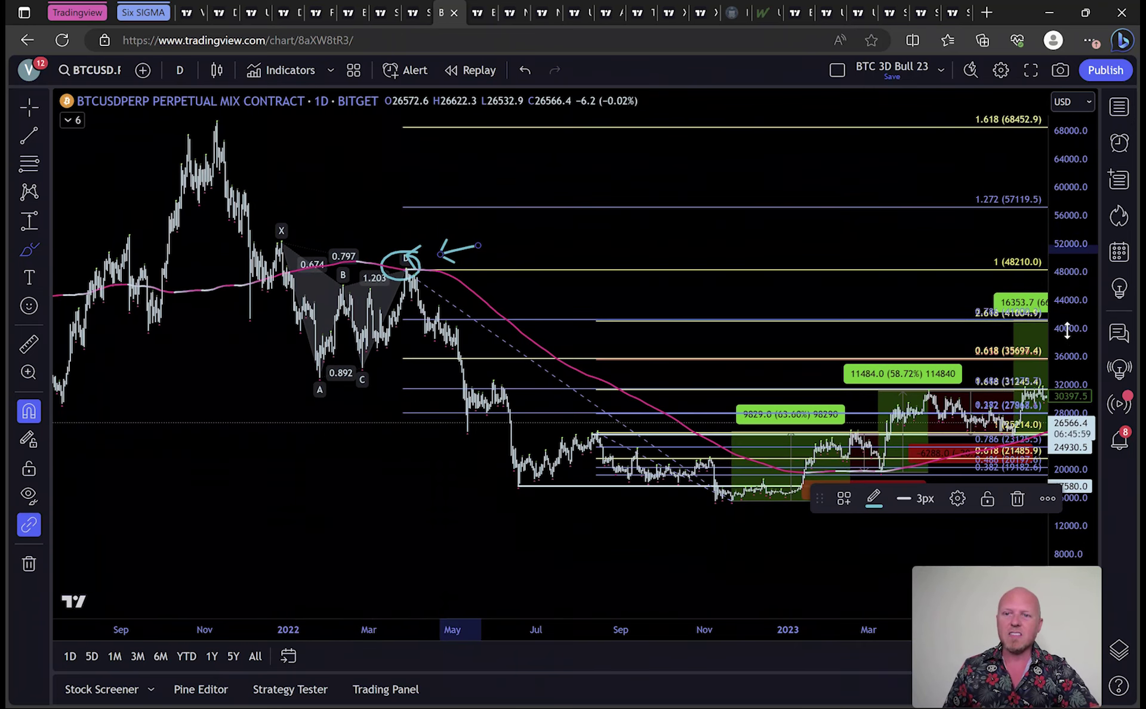
# - Brush a hypothetical price path from the November 2021 high through point D and upward, and delete it
pyautogui.moveTo(223, 138)
pyautogui.mouseDown()
pyautogui.moveTo(220, 123)
pyautogui.moveTo(312, 227)
pyautogui.moveTo(336, 187)
pyautogui.moveTo(382, 263)
pyautogui.moveTo(412, 271)
pyautogui.moveTo(463, 148)
pyautogui.mouseUp()
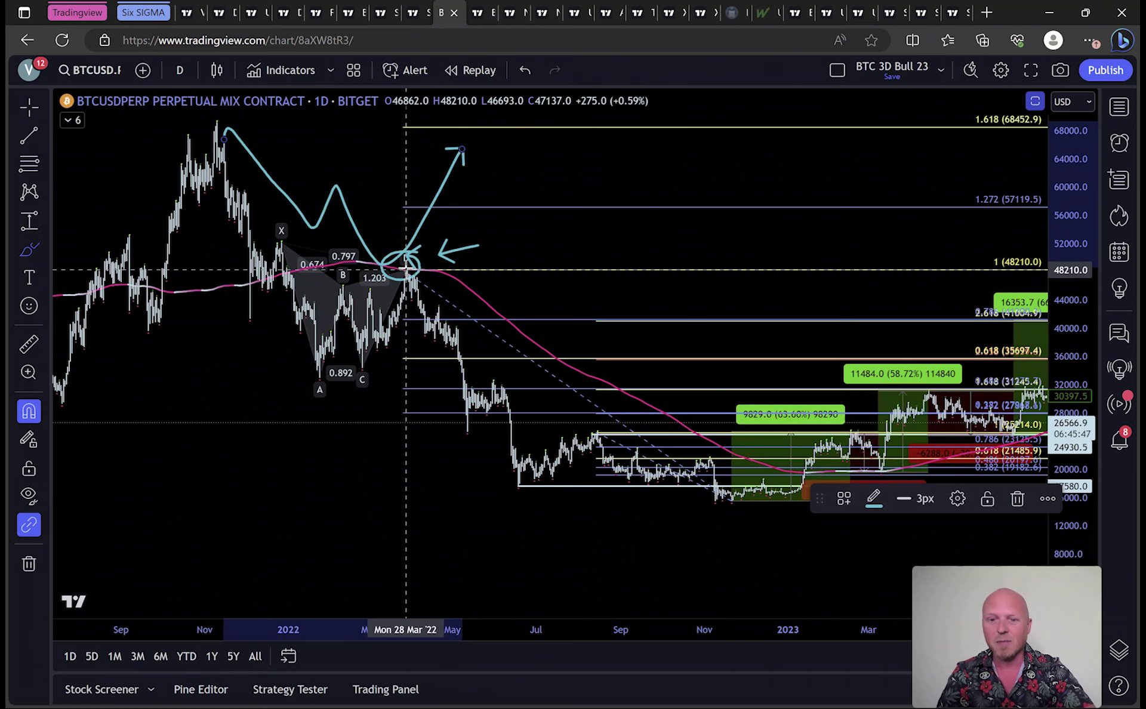
pyautogui.click(28, 222)
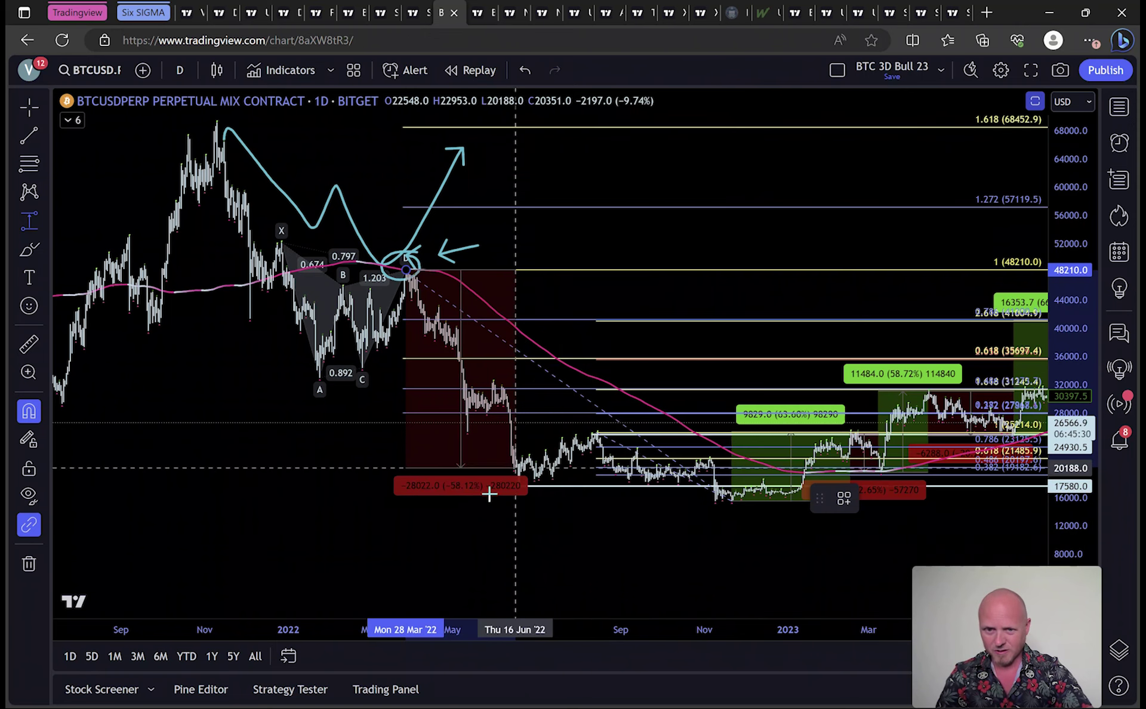
pyautogui.press('Escape')
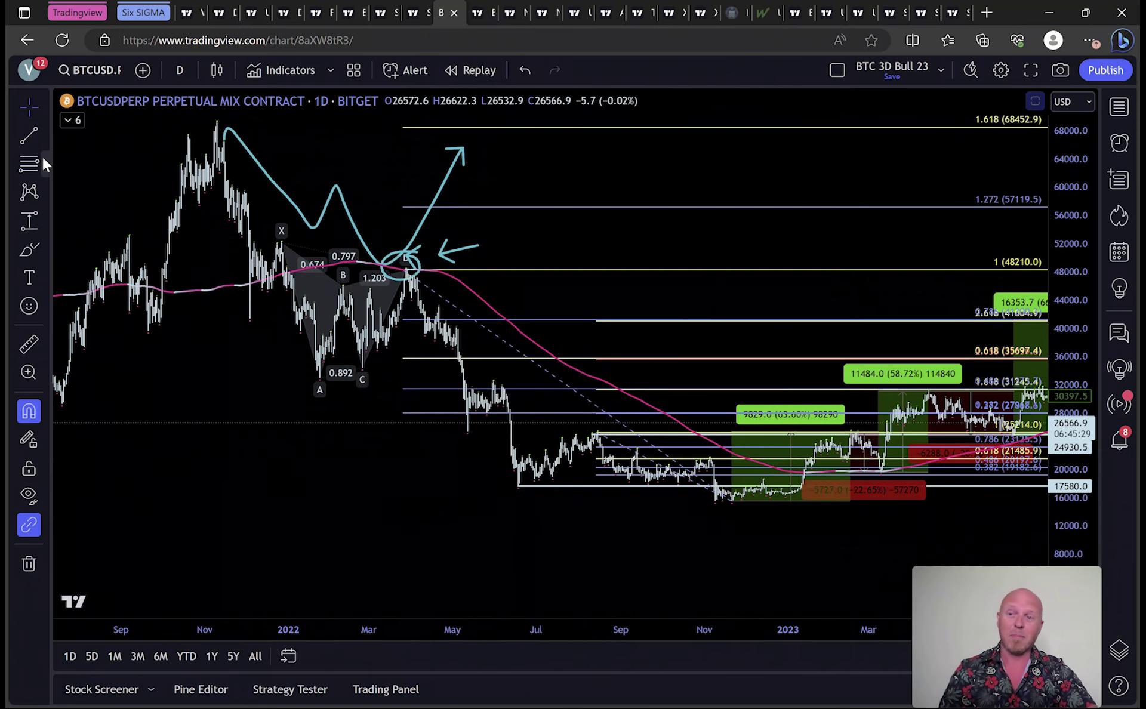
pyautogui.click(335, 191)
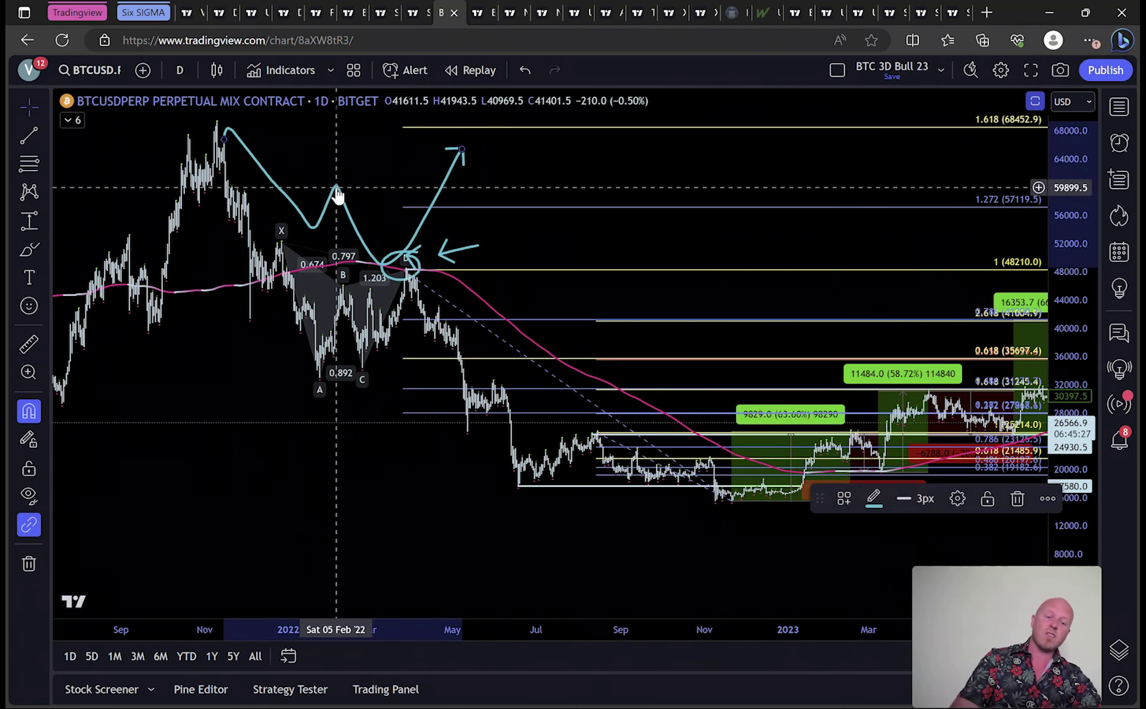
pyautogui.press('Delete')
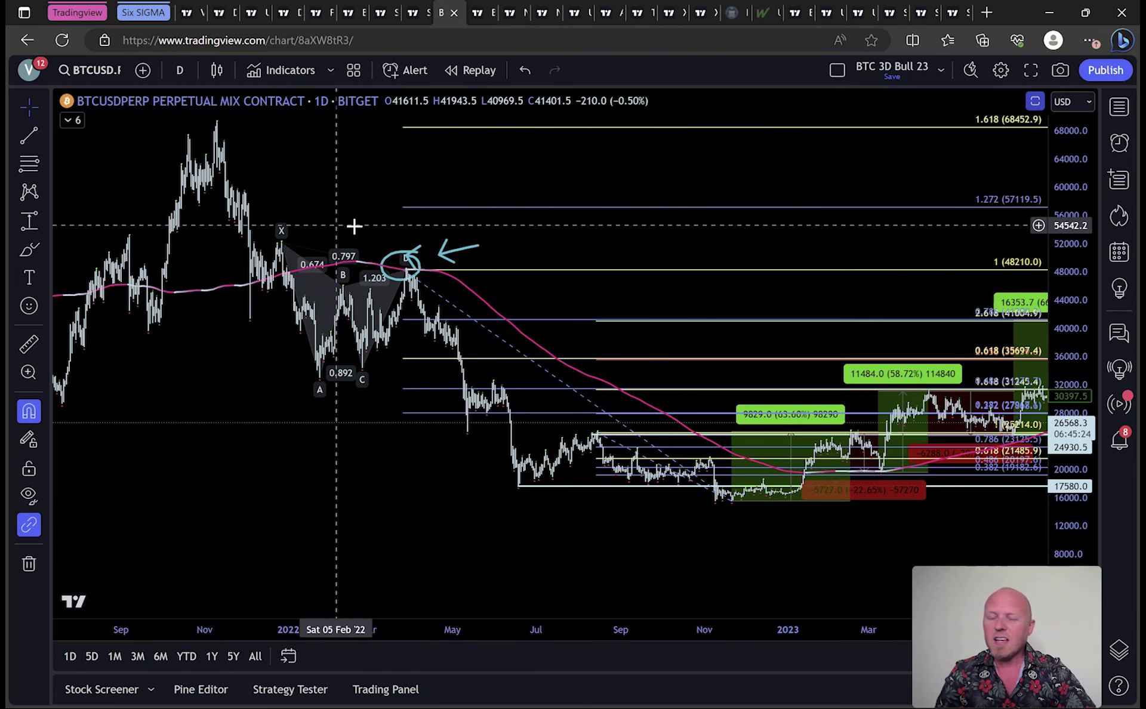
# - Switch the chart interval back to 3 days
pyautogui.moveTo(312, 192); pyautogui.dragTo(196, 154)
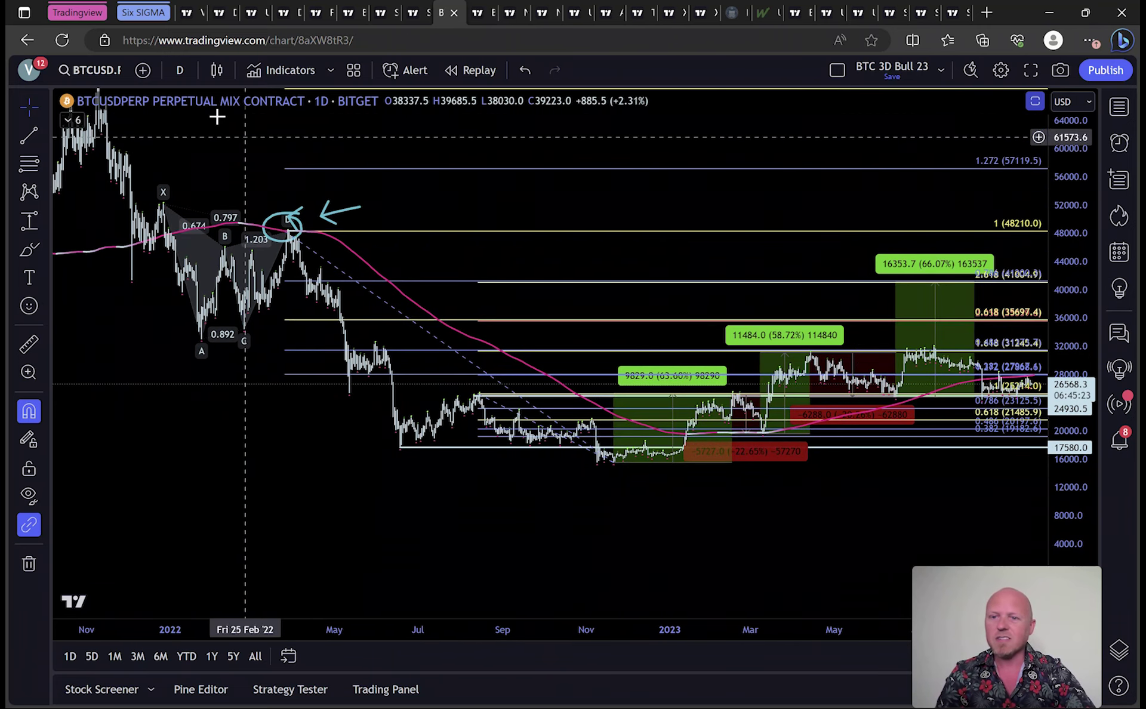
pyautogui.click(171, 71)
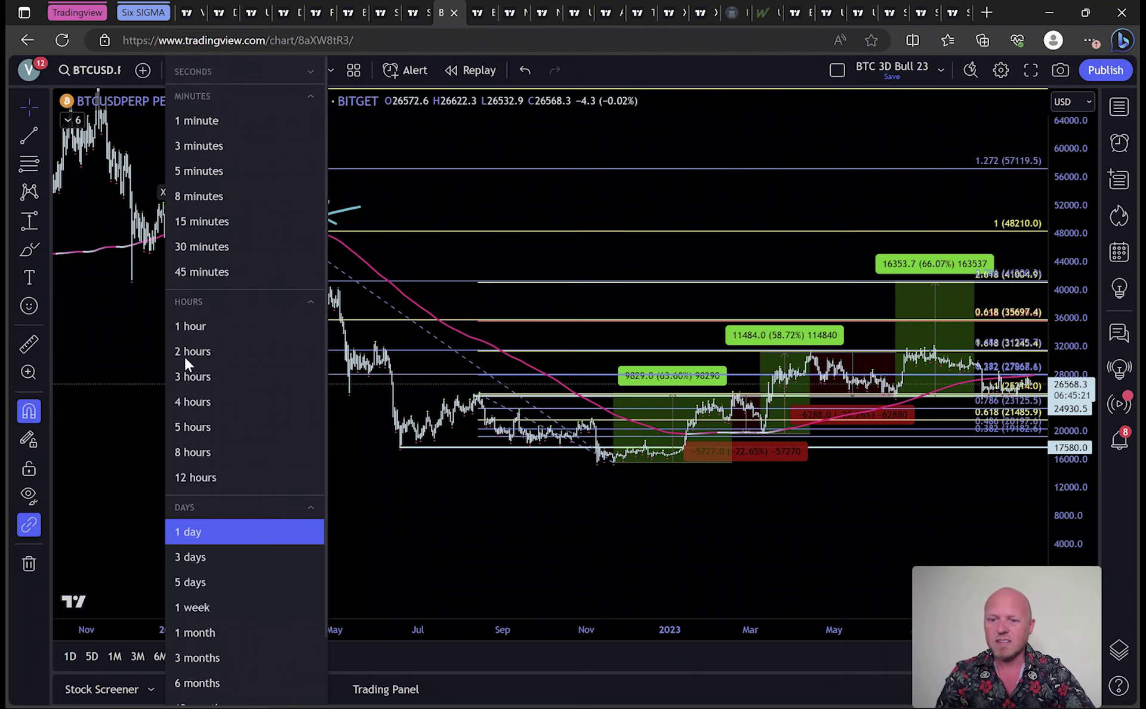
pyautogui.click(206, 559)
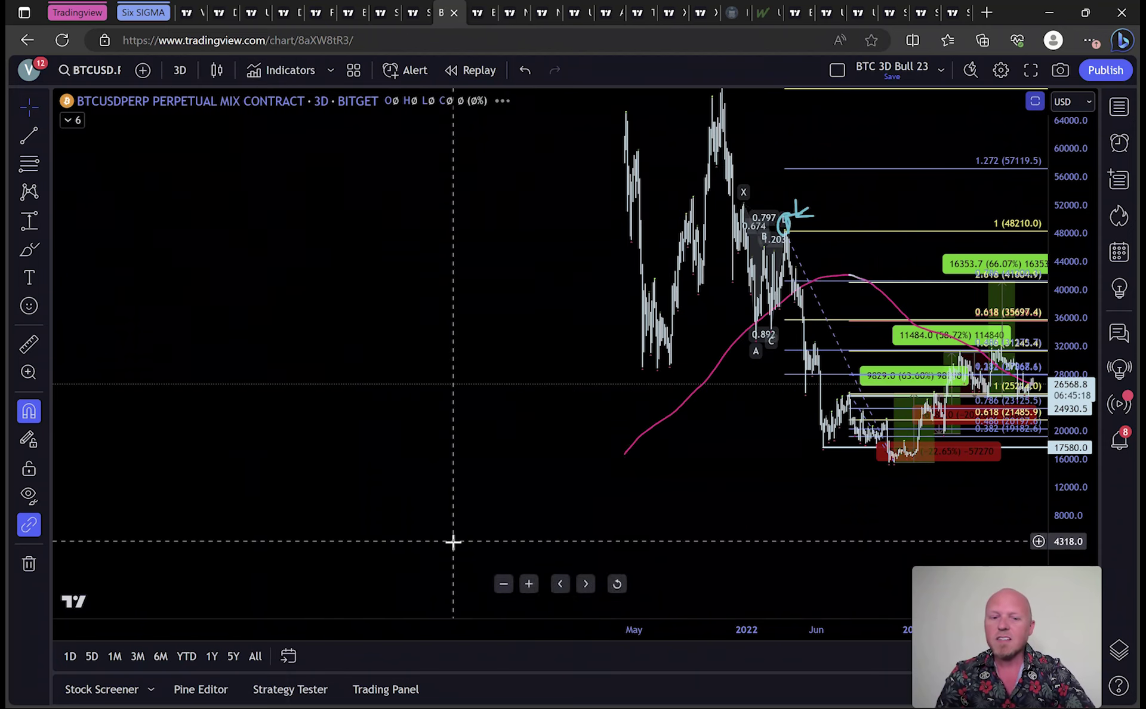
# - Examine the Bitcoin 3-day chart from the 2021 highs to the current price at the 200 SMA and Fibonacci levels
pyautogui.moveTo(455, 490); pyautogui.dragTo(159, 499)
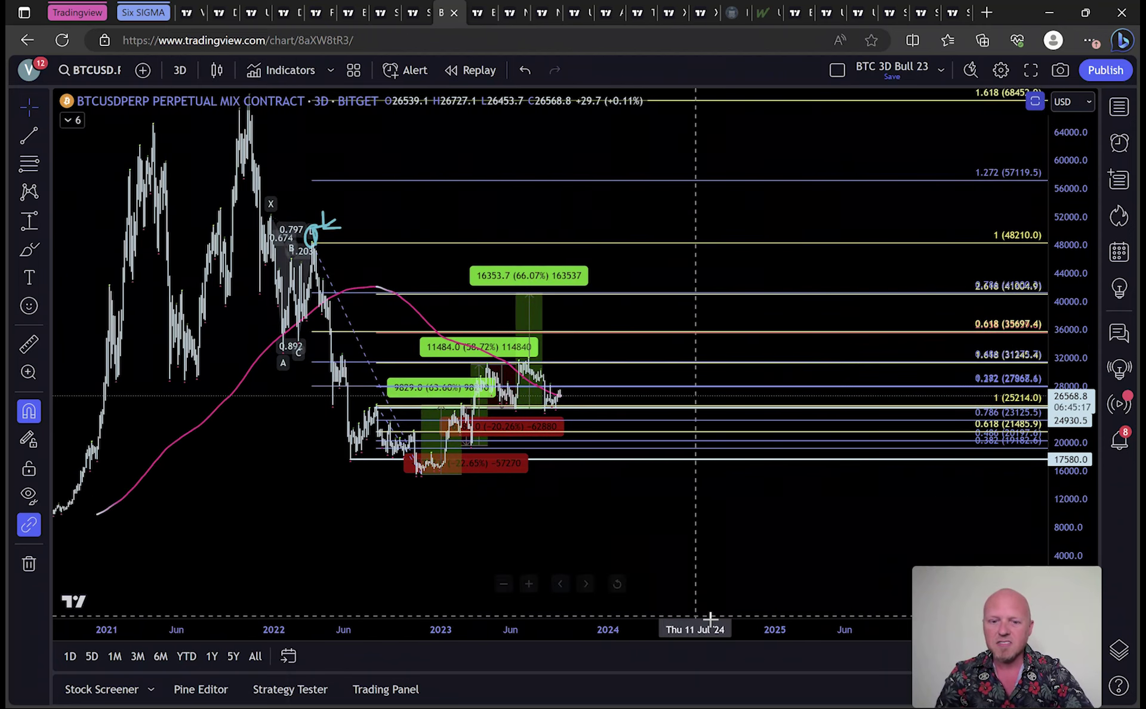
pyautogui.moveTo(716, 625); pyautogui.dragTo(461, 615)
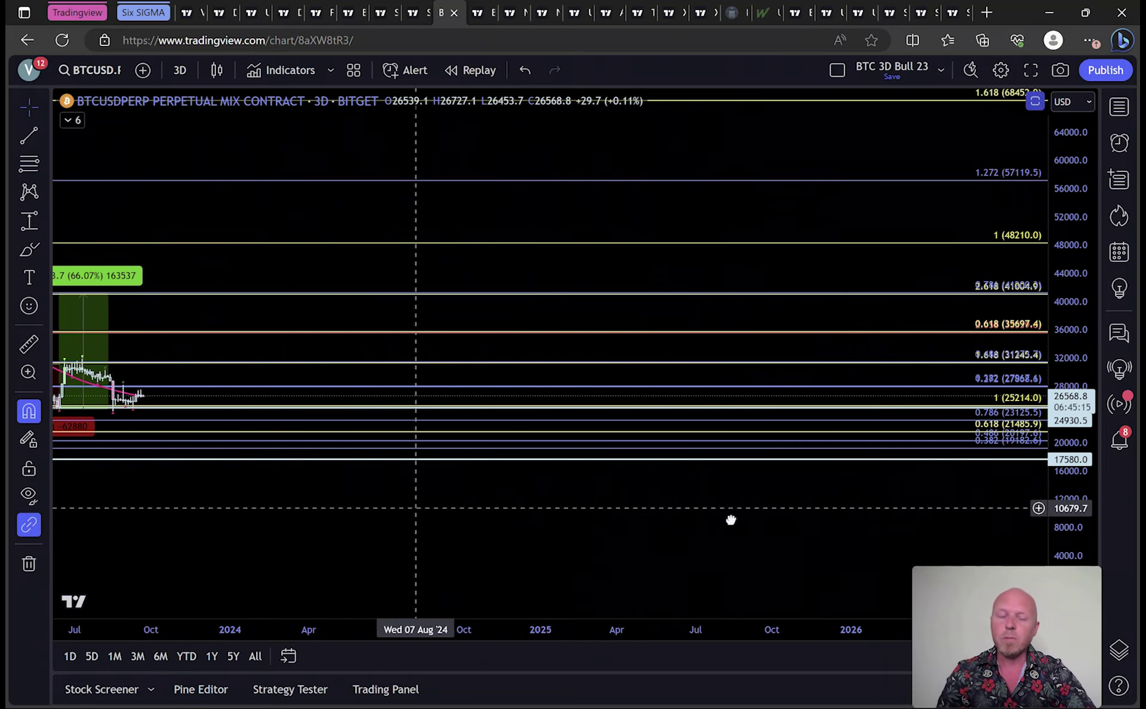
pyautogui.hotkey('alt', 'r')
pyautogui.moveTo(1080, 493); pyautogui.dragTo(1092, 251)
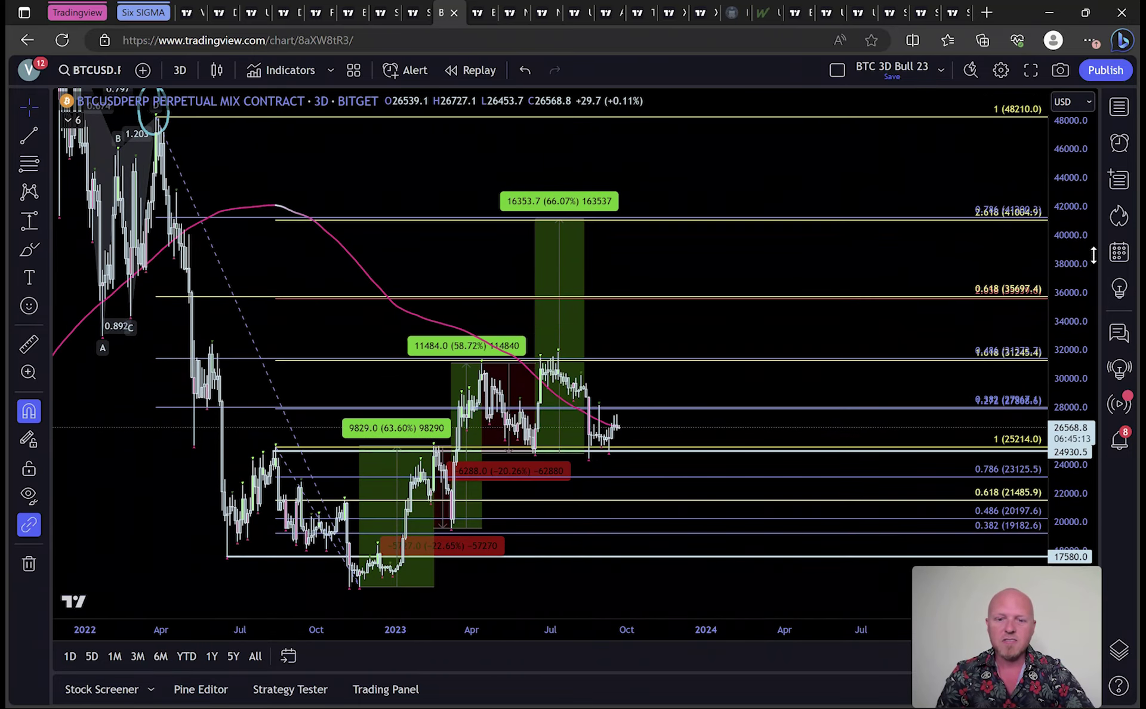
pyautogui.moveTo(840, 330); pyautogui.dragTo(860, 214)
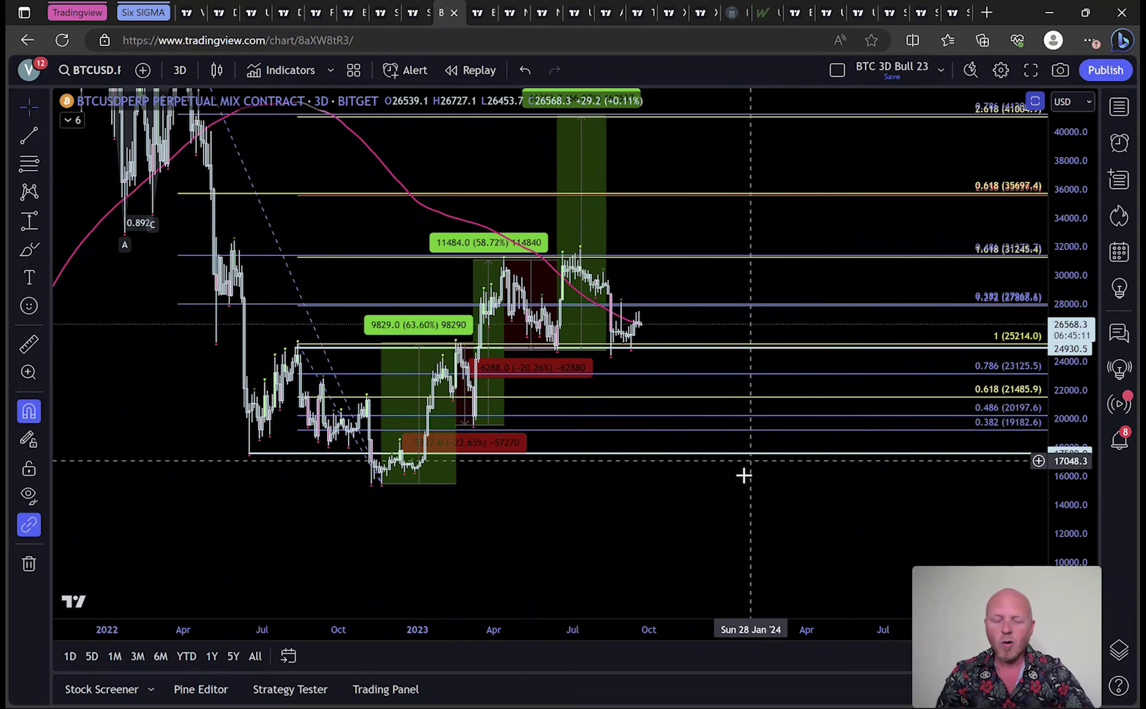
pyautogui.moveTo(668, 635); pyautogui.dragTo(546, 630)
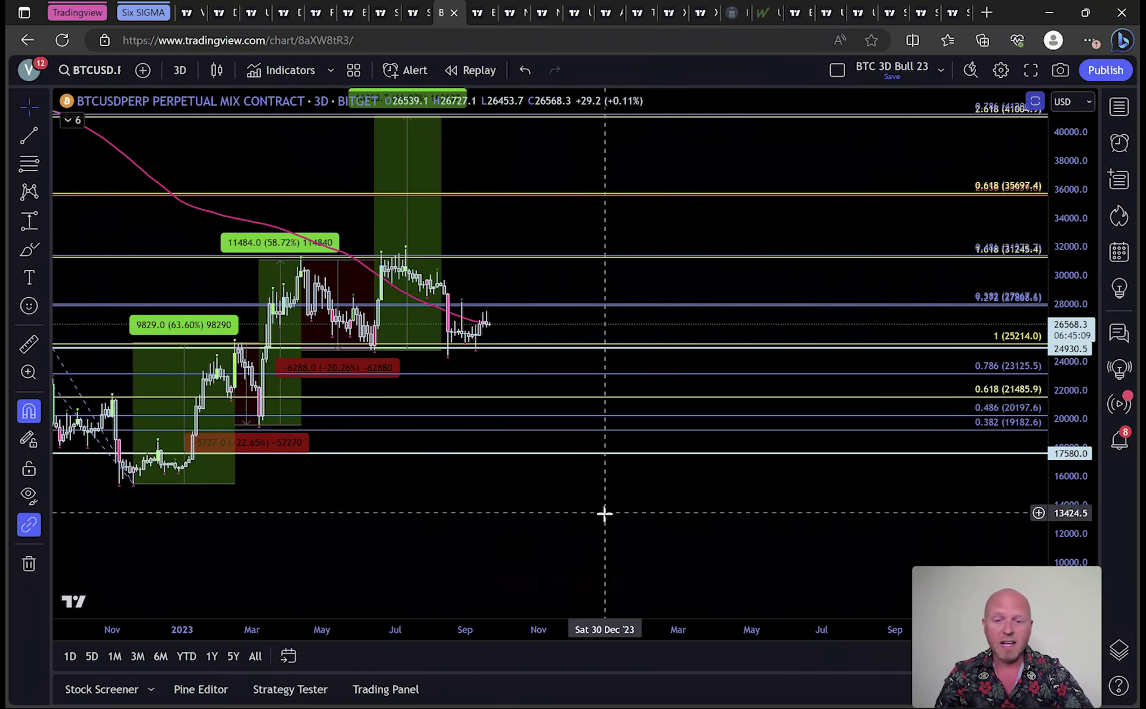
pyautogui.moveTo(603, 512); pyautogui.dragTo(808, 510)
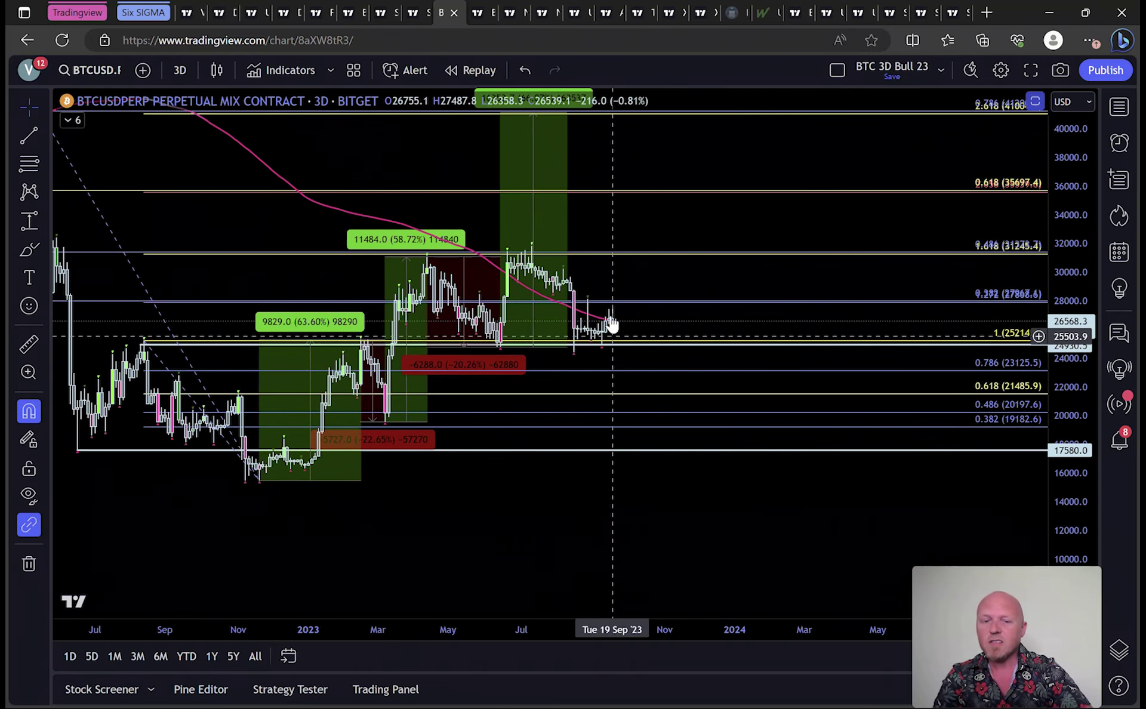
# - Open the BTC D 23 chart and examine price against the Fibonacci extension levels up to 2.618
pyautogui.click(484, 13)
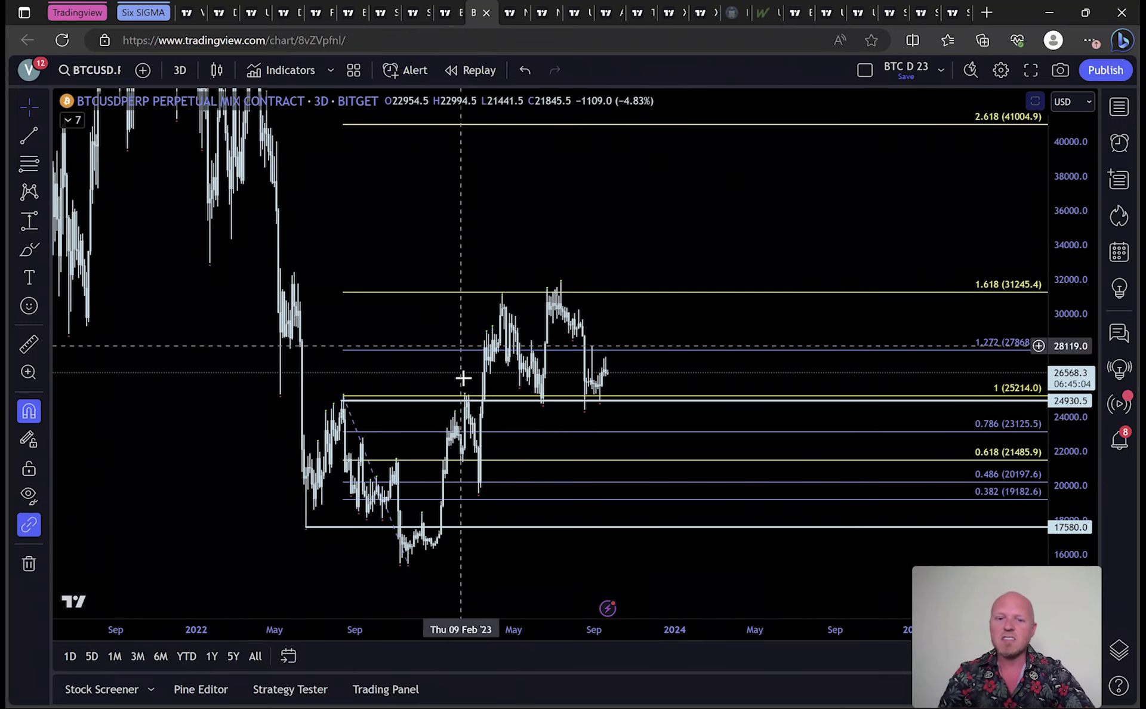
pyautogui.moveTo(425, 160); pyautogui.dragTo(413, 124)
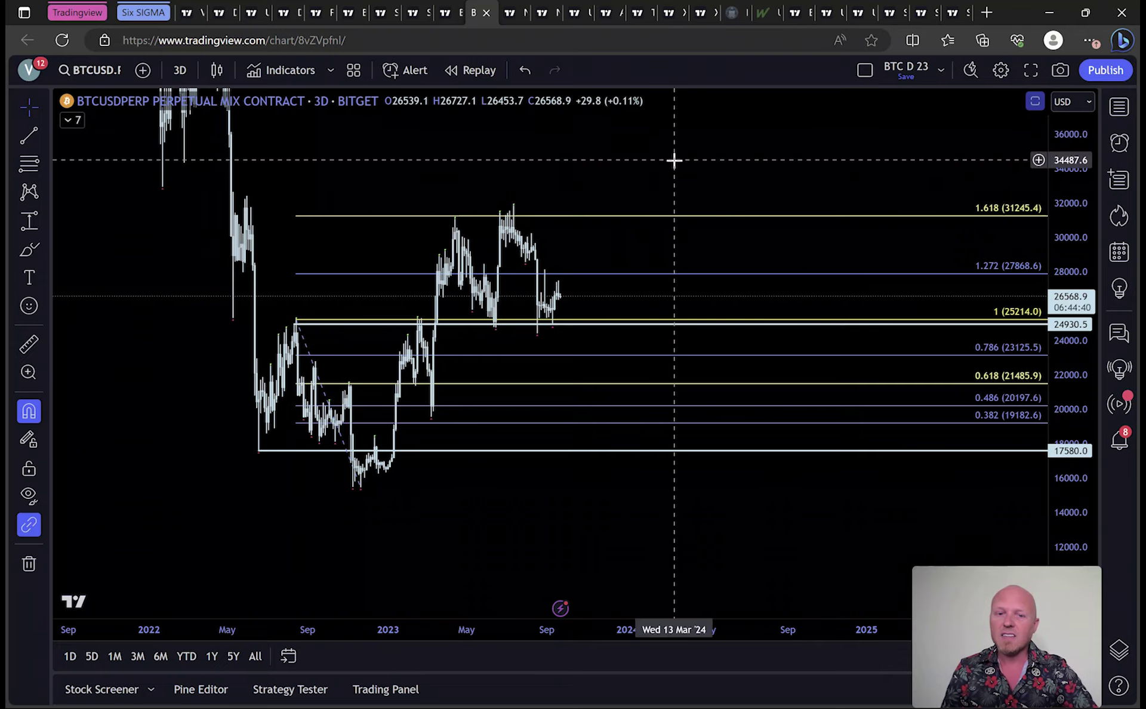
pyautogui.moveTo(673, 159); pyautogui.dragTo(683, 324)
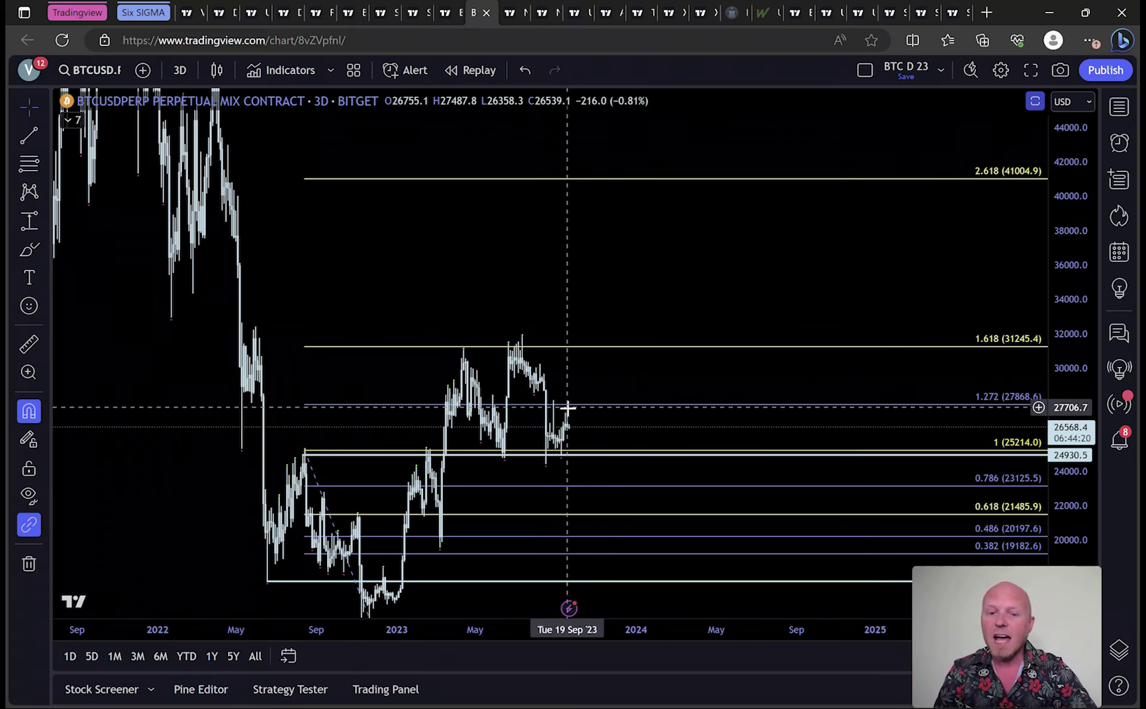
# - Open the NDX D TRADE W chart and draw a Fibonacci retracement from the August 2022 high to the October 2022 wave 4 low
pyautogui.click(502, 12)
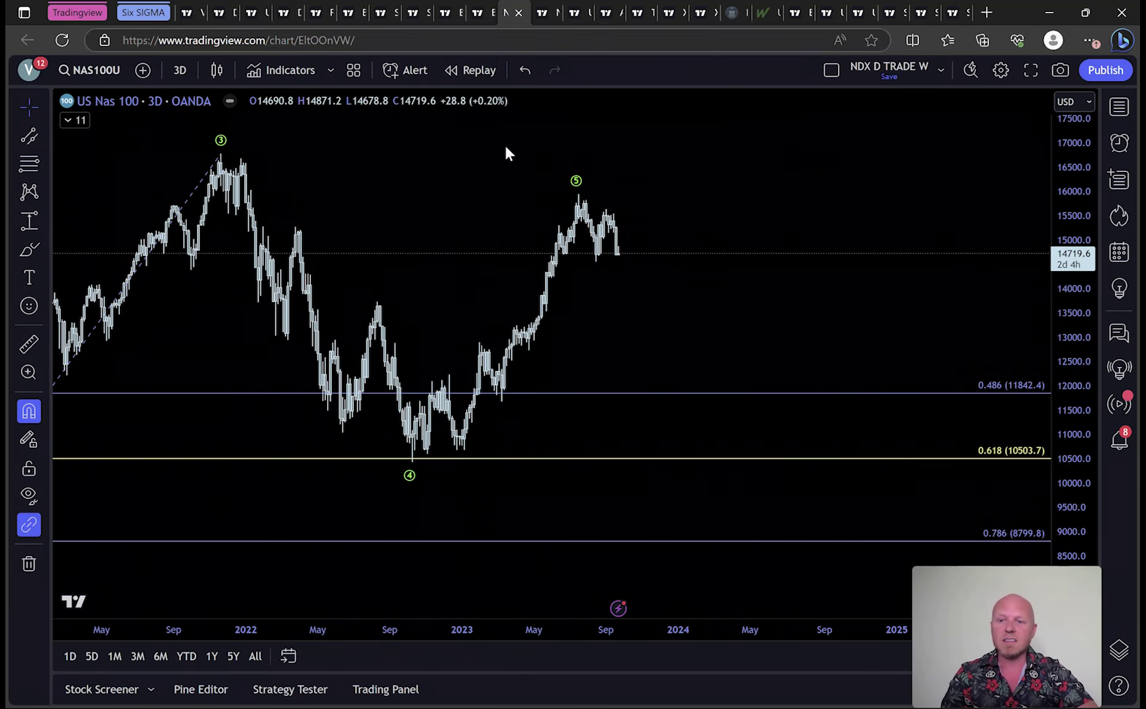
pyautogui.moveTo(488, 213); pyautogui.dragTo(542, 216)
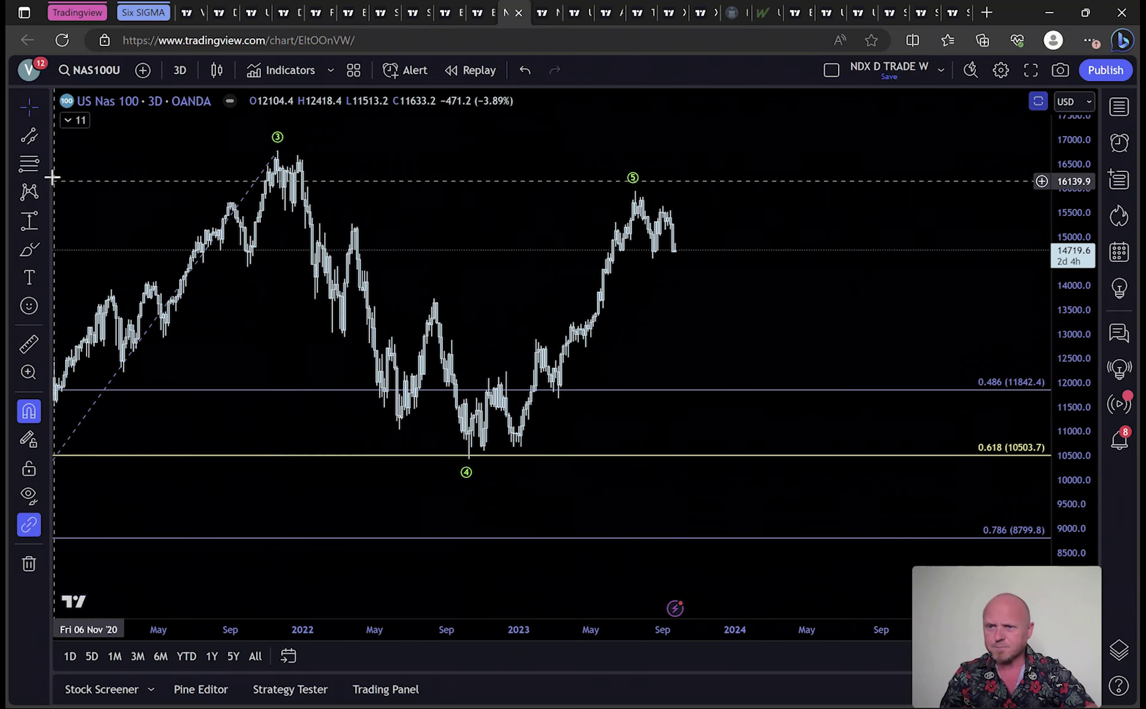
pyautogui.click(29, 163)
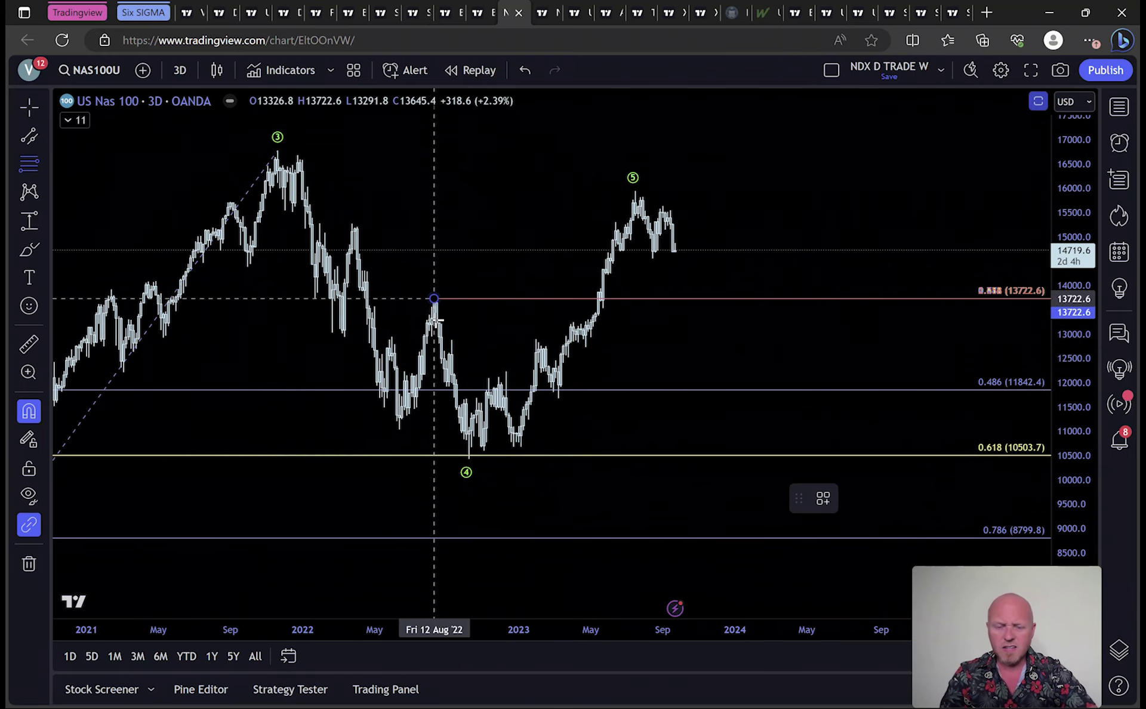
pyautogui.click(468, 459)
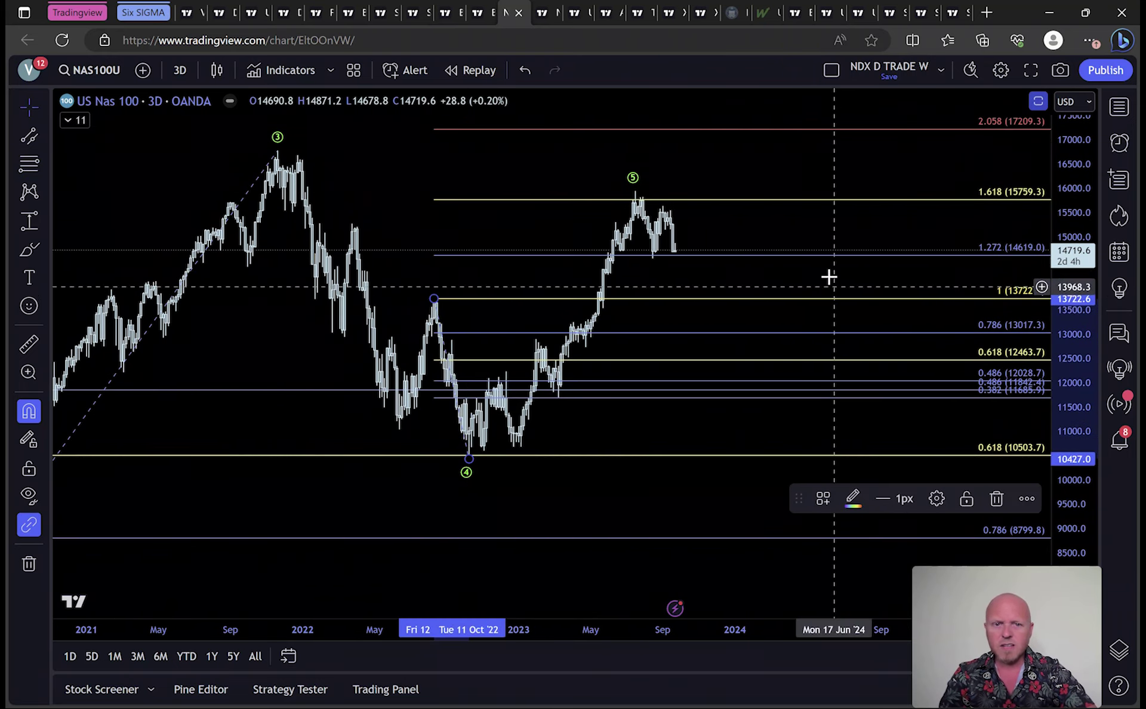
pyautogui.moveTo(829, 277); pyautogui.dragTo(713, 288)
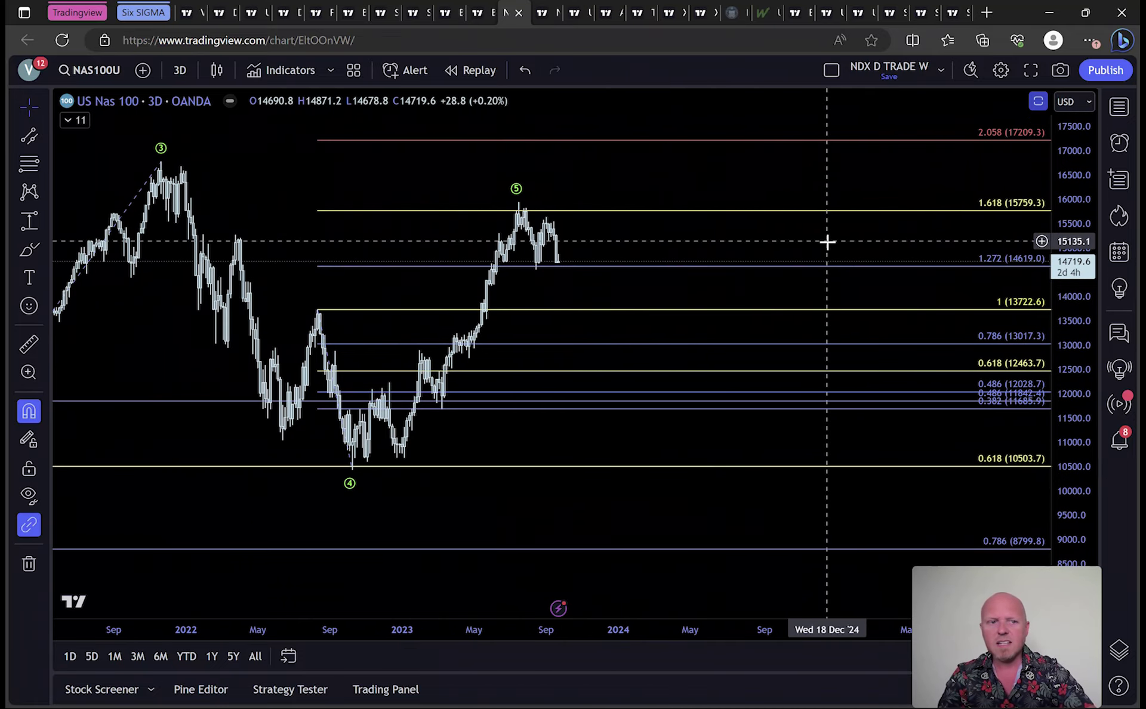
# - Brush an arrow toward the 1.272 level label and a circle around the recent lows, and undo both marks
pyautogui.click(21, 256)
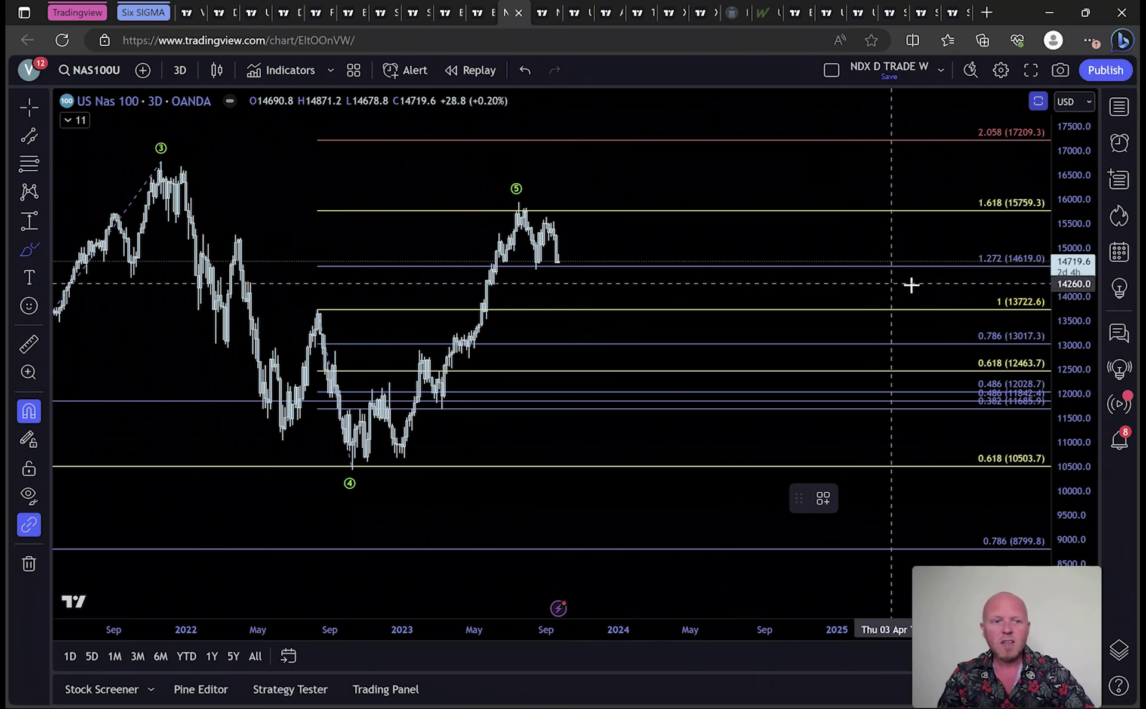
pyautogui.moveTo(955, 250); pyautogui.dragTo(989, 292)
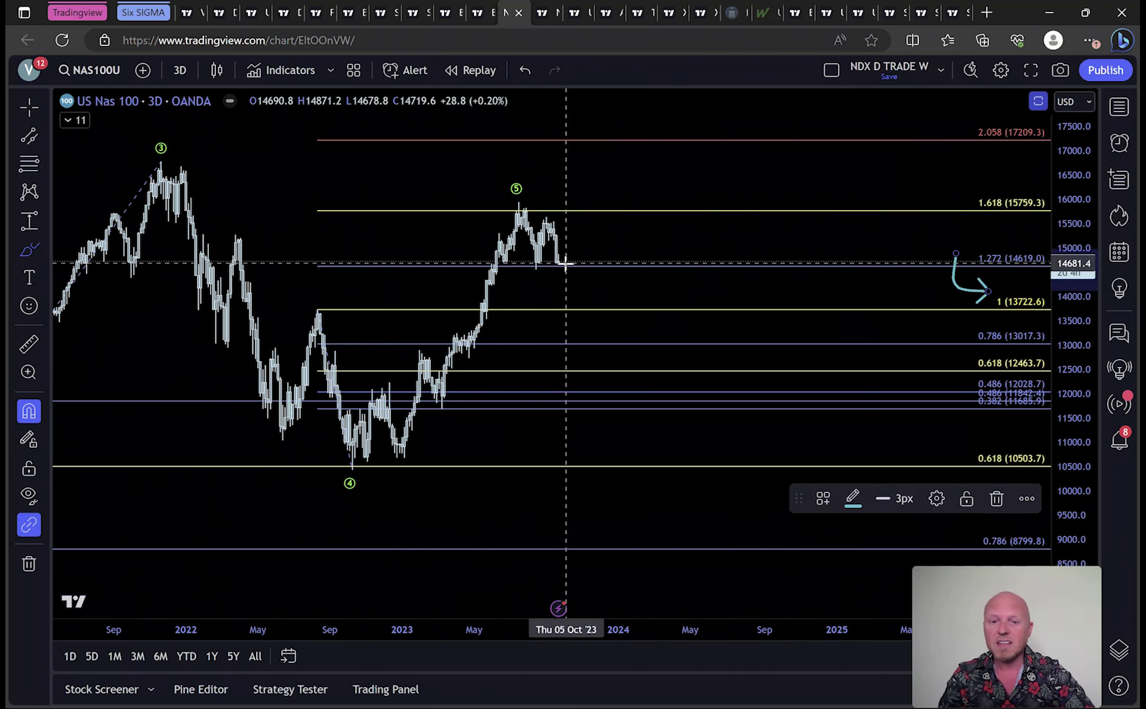
pyautogui.moveTo(561, 258)
pyautogui.mouseDown()
pyautogui.moveTo(573, 276)
pyautogui.moveTo(568, 251)
pyautogui.moveTo(579, 252)
pyautogui.mouseUp()
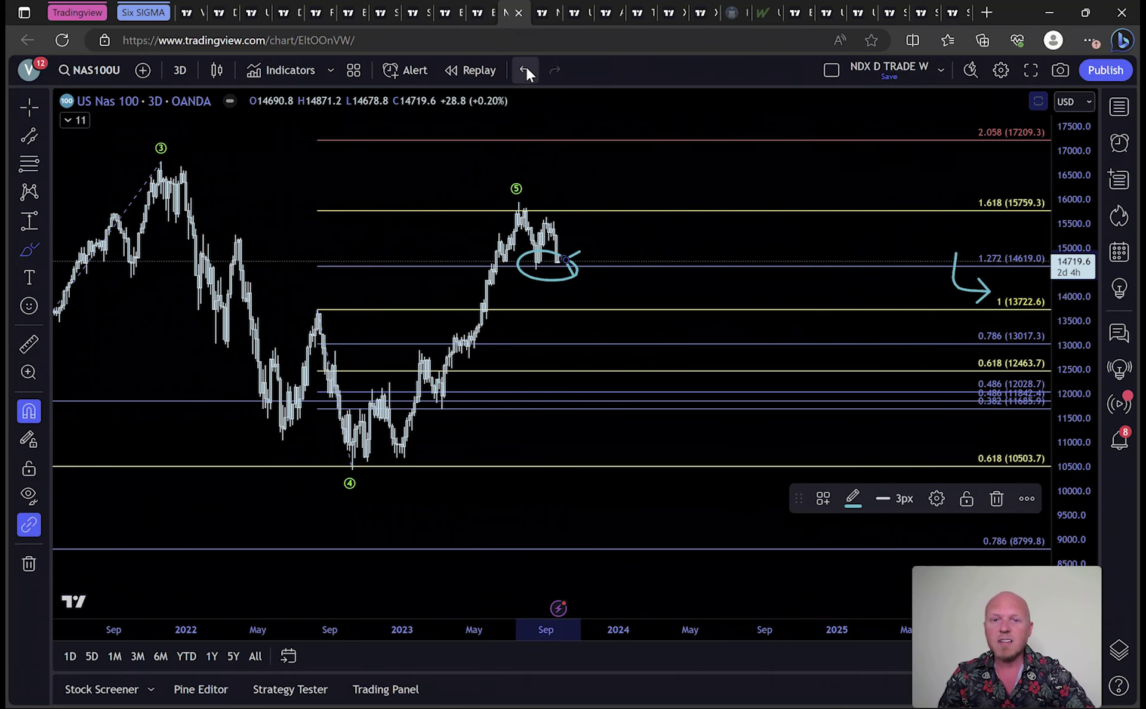
pyautogui.click(526, 68)
pyautogui.click(526, 68)
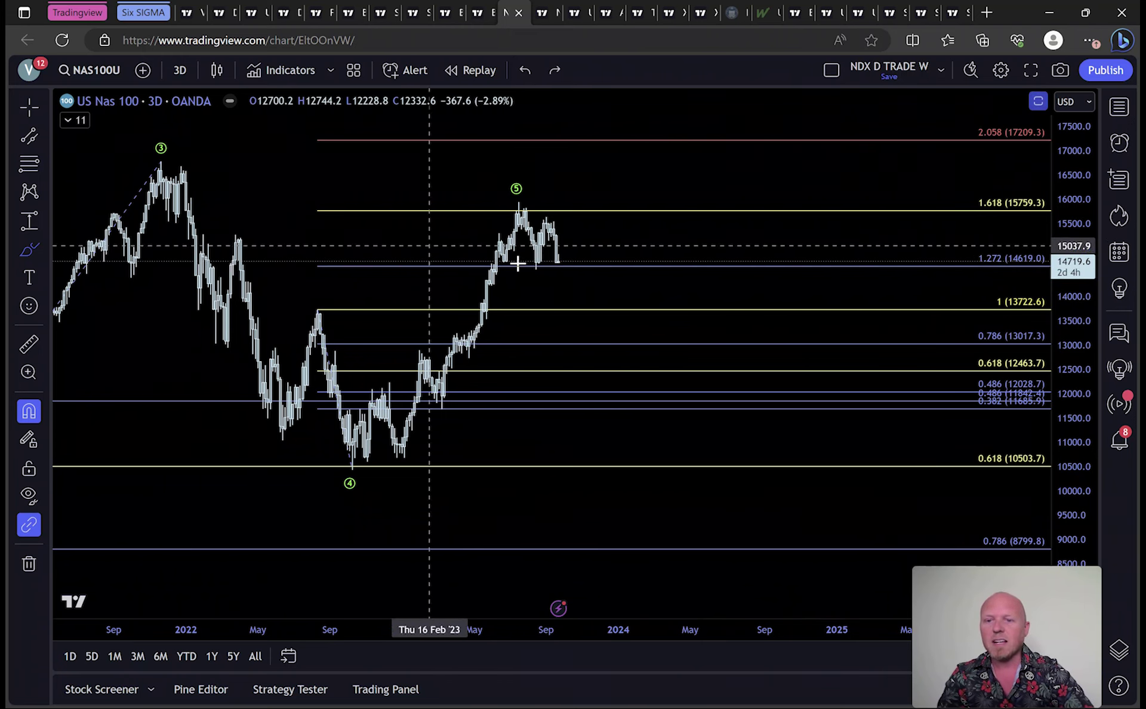
# - Brush an arrow beside the 2.058 level label, and circle the wave 3 high with an arrow pointing at it
pyautogui.moveTo(949, 122); pyautogui.dragTo(976, 165)
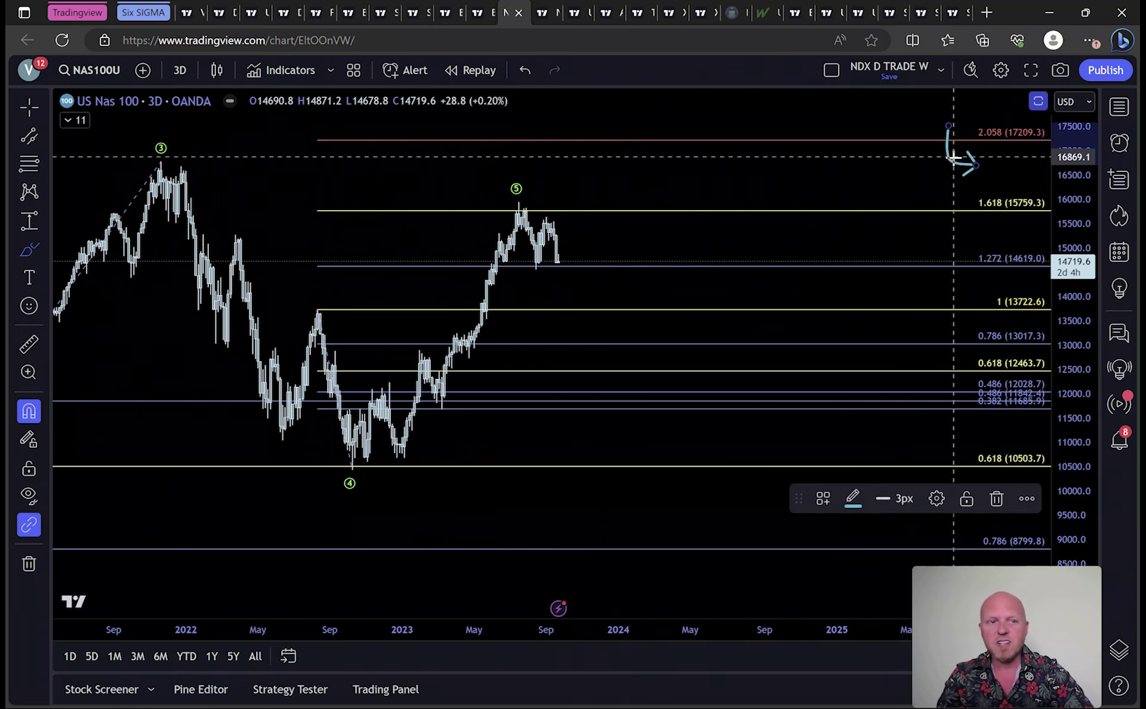
pyautogui.moveTo(962, 157); pyautogui.dragTo(979, 164)
pyautogui.moveTo(206, 142); pyautogui.dragTo(128, 137)
pyautogui.moveTo(137, 125)
pyautogui.mouseDown()
pyautogui.moveTo(141, 145)
pyautogui.moveTo(161, 148)
pyautogui.mouseUp()
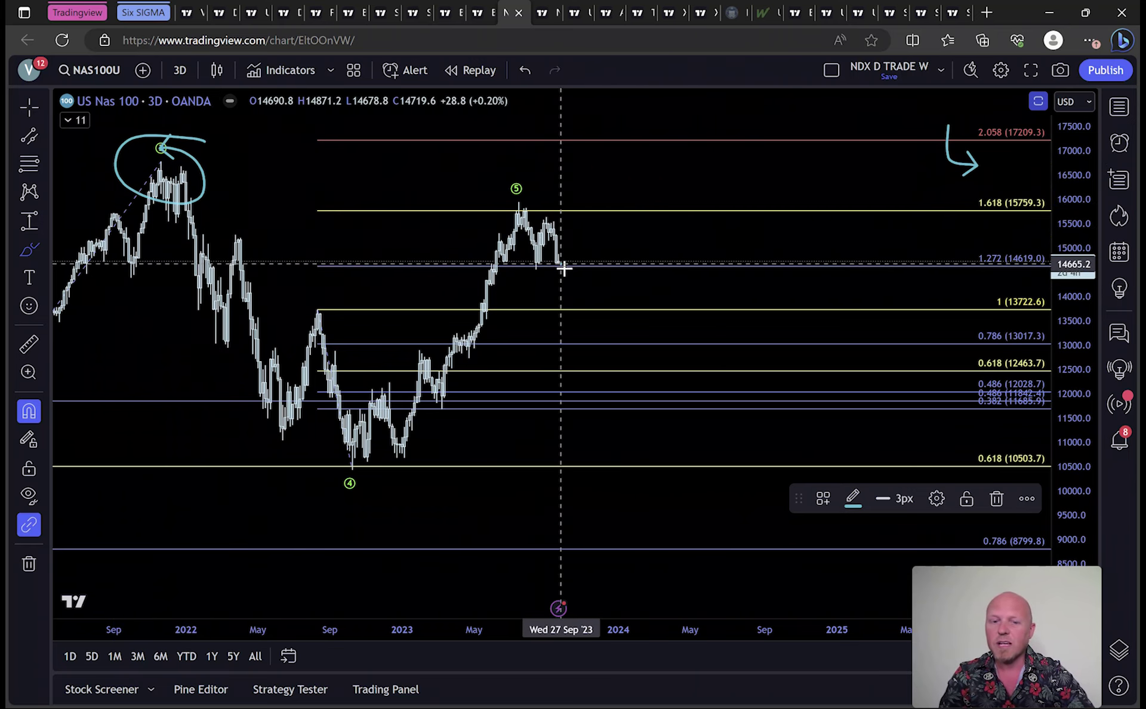
# - Brush a rising price path from the 1.272 level to the 2.058 level, and trace the recent swings back to 1.272
pyautogui.moveTo(562, 265)
pyautogui.mouseDown()
pyautogui.moveTo(598, 233)
pyautogui.moveTo(610, 242)
pyautogui.moveTo(648, 153)
pyautogui.mouseUp()
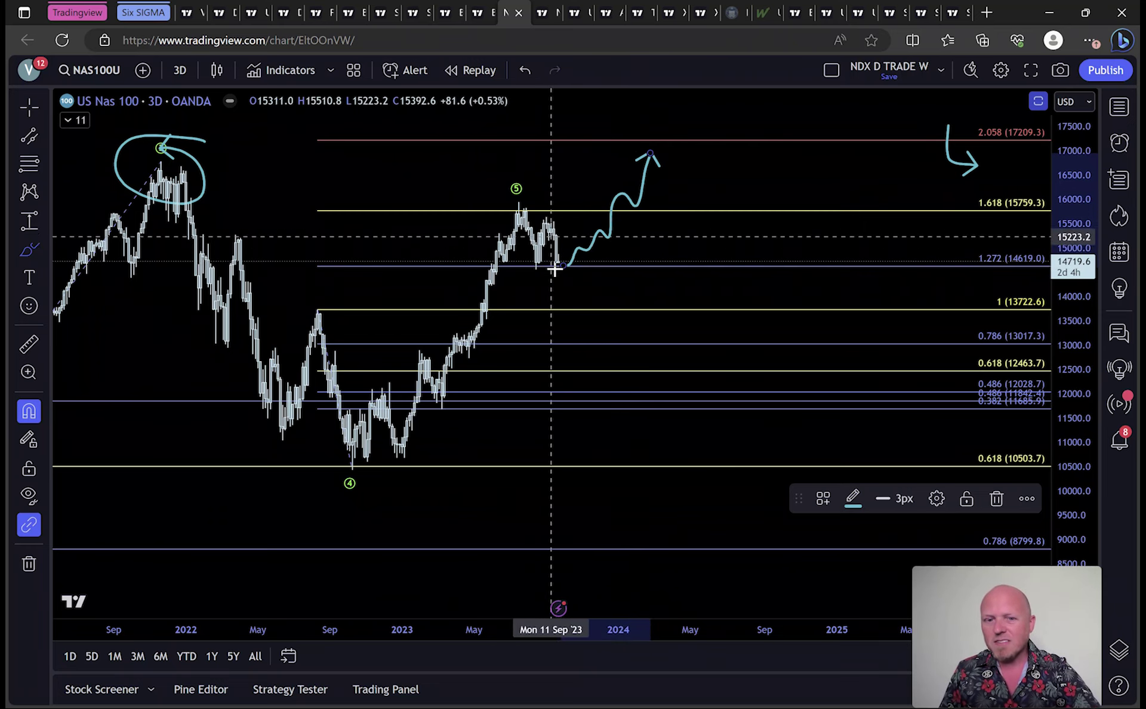
pyautogui.moveTo(496, 271)
pyautogui.mouseDown()
pyautogui.moveTo(524, 218)
pyautogui.moveTo(572, 272)
pyautogui.mouseUp()
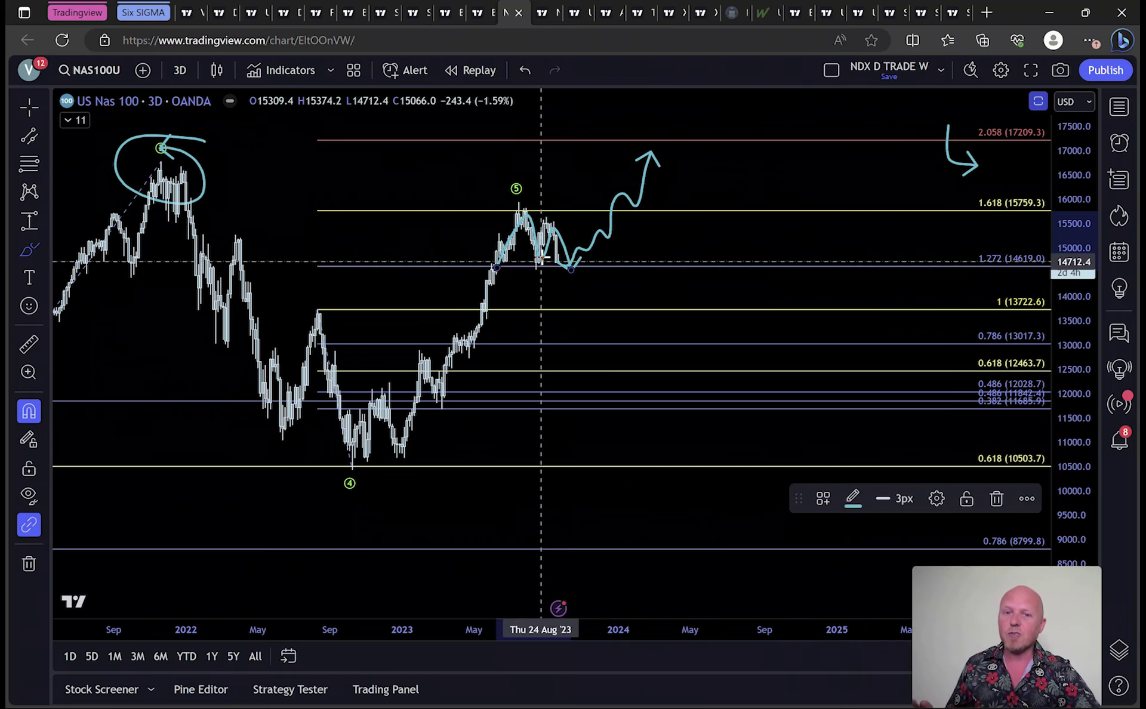
# - On the NDX D 23 chart, brush an arrow at the 1.272 level, a circle around point B, and a rising path above 1.618
pyautogui.click(543, 12)
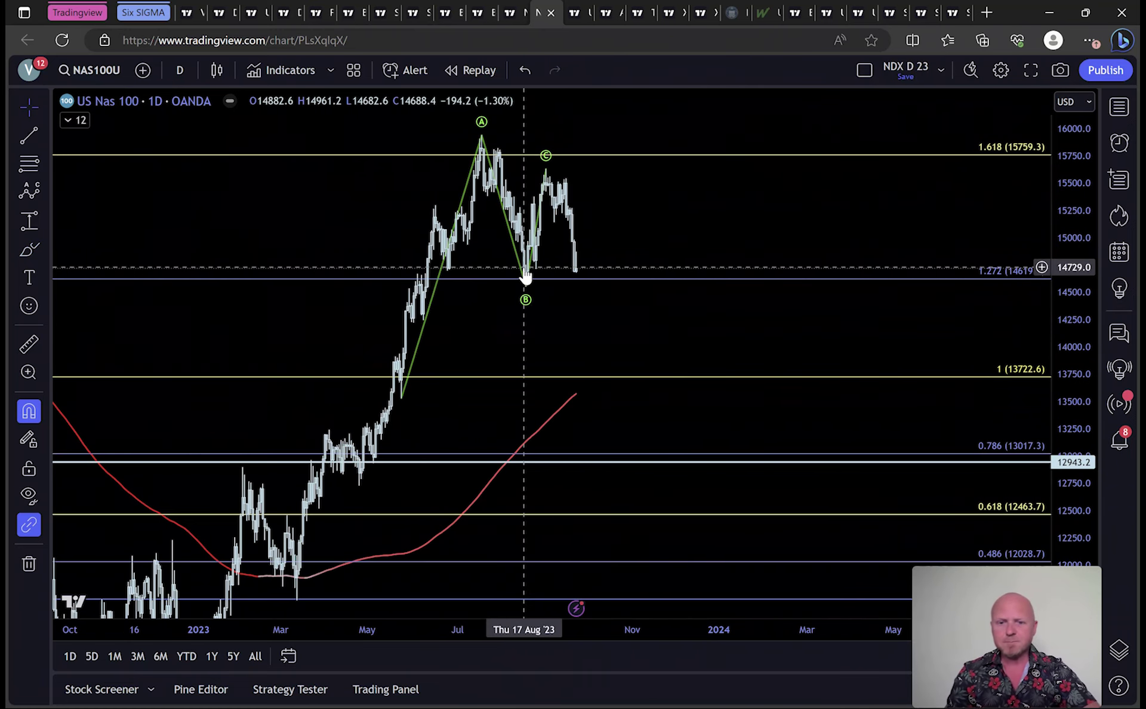
pyautogui.click(26, 251)
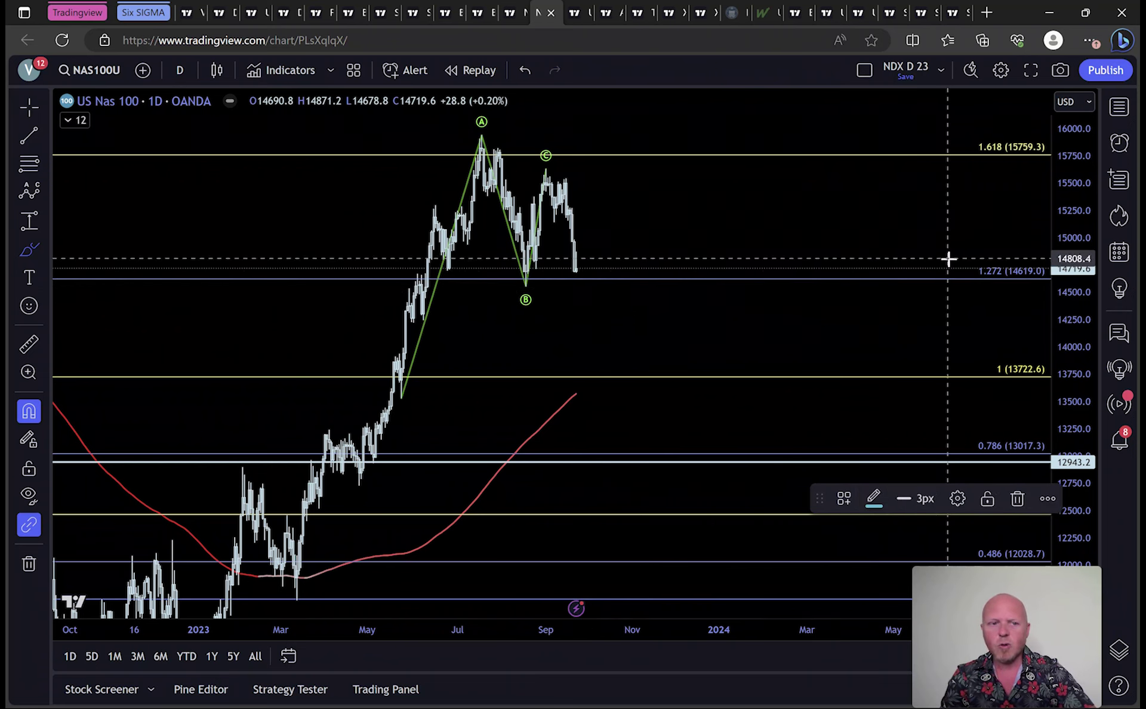
pyautogui.moveTo(943, 261); pyautogui.dragTo(1006, 293)
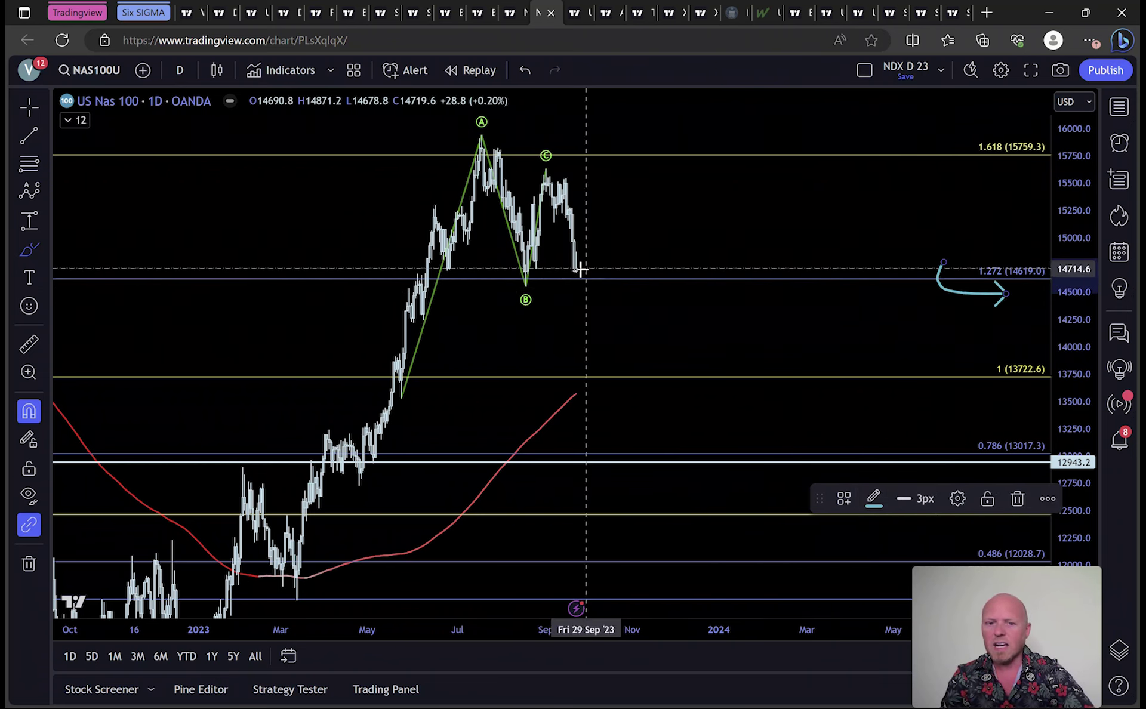
pyautogui.moveTo(529, 252)
pyautogui.mouseDown()
pyautogui.moveTo(499, 281)
pyautogui.moveTo(525, 281)
pyautogui.moveTo(606, 228)
pyautogui.moveTo(629, 237)
pyautogui.moveTo(626, 199)
pyautogui.moveTo(715, 142)
pyautogui.moveTo(724, 156)
pyautogui.mouseUp()
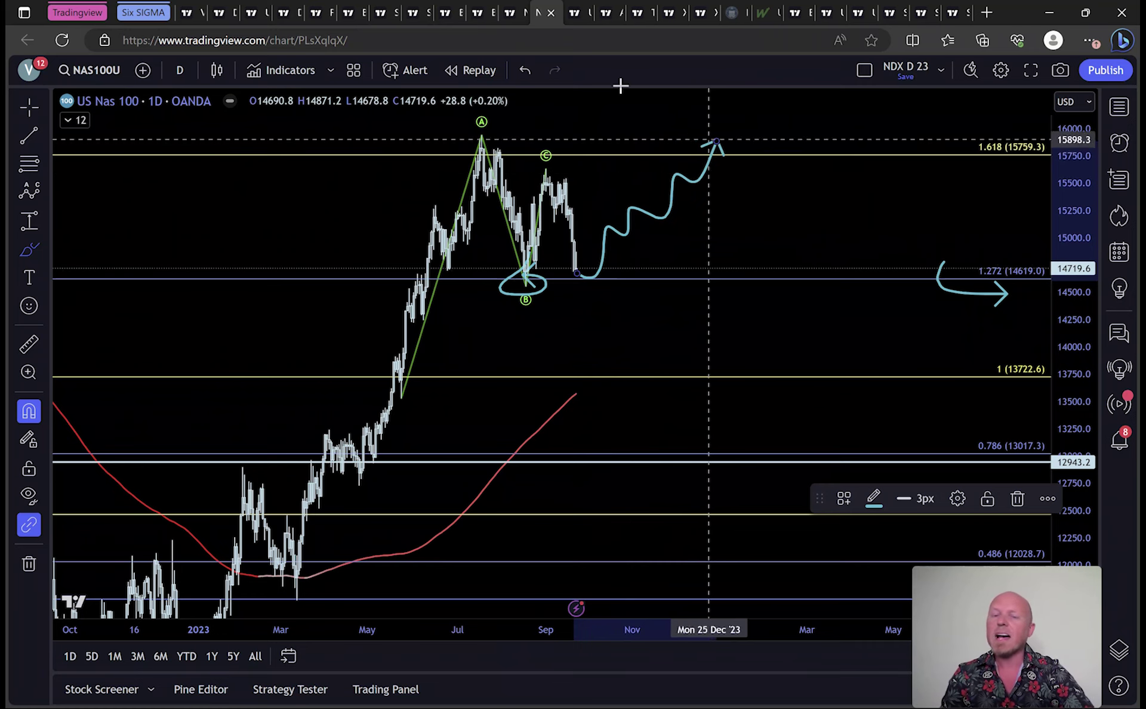
# - On the US30USD DJI D PIVOT chart, brush an arrow pointing at the moving average by the current price, and check the indicator list
pyautogui.moveTo(584, 13)
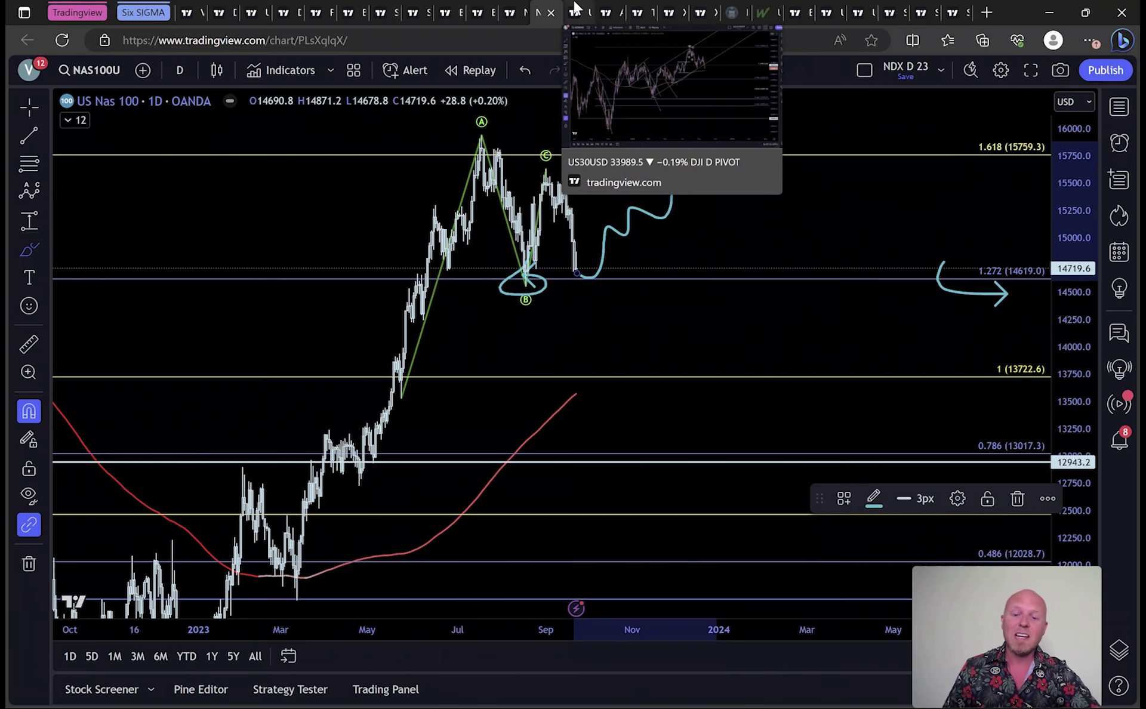
pyautogui.click(576, 12)
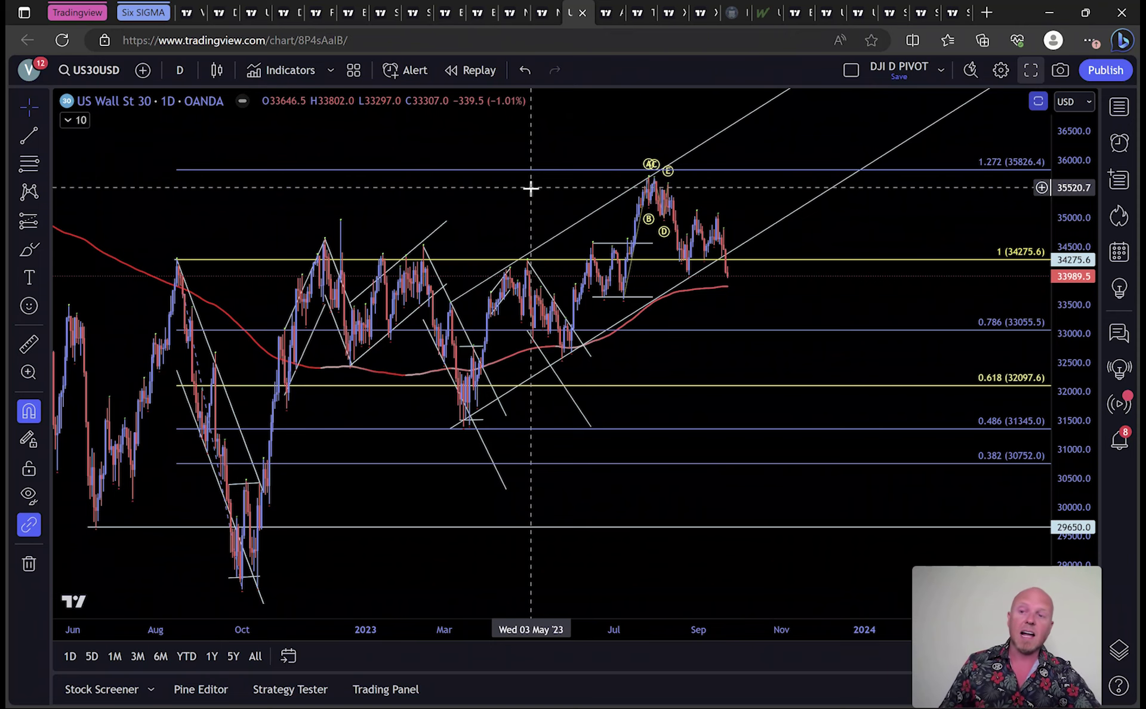
pyautogui.moveTo(263, 141); pyautogui.dragTo(172, 138)
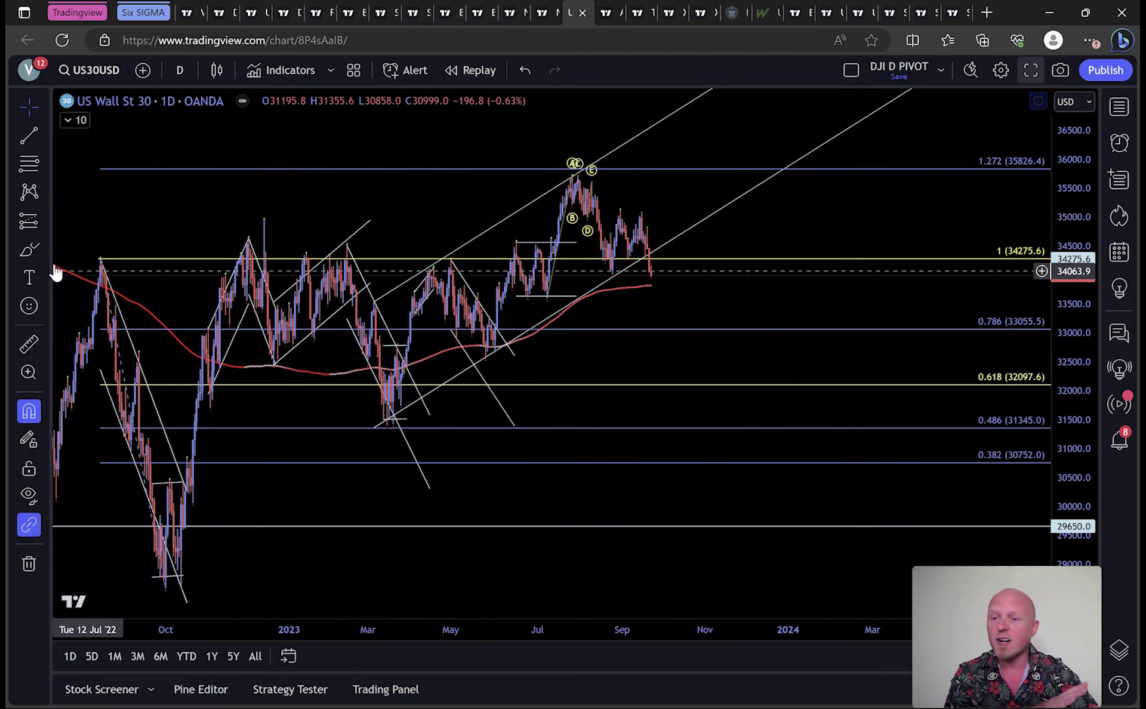
pyautogui.click(33, 248)
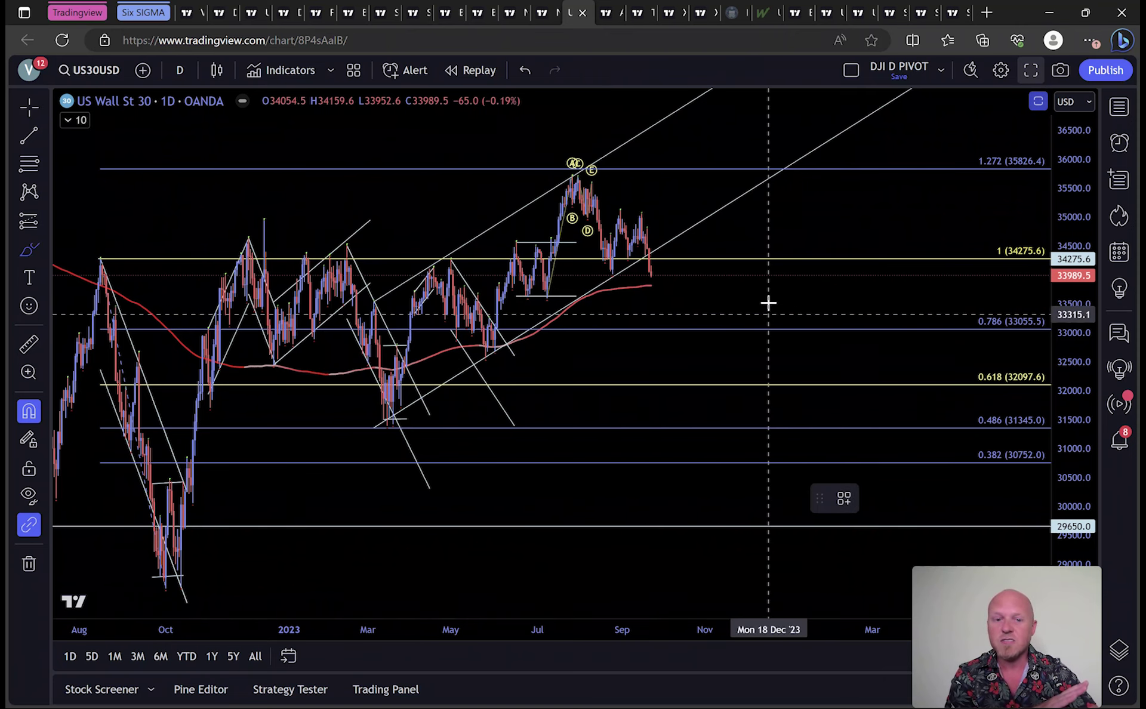
pyautogui.moveTo(717, 284); pyautogui.dragTo(673, 285)
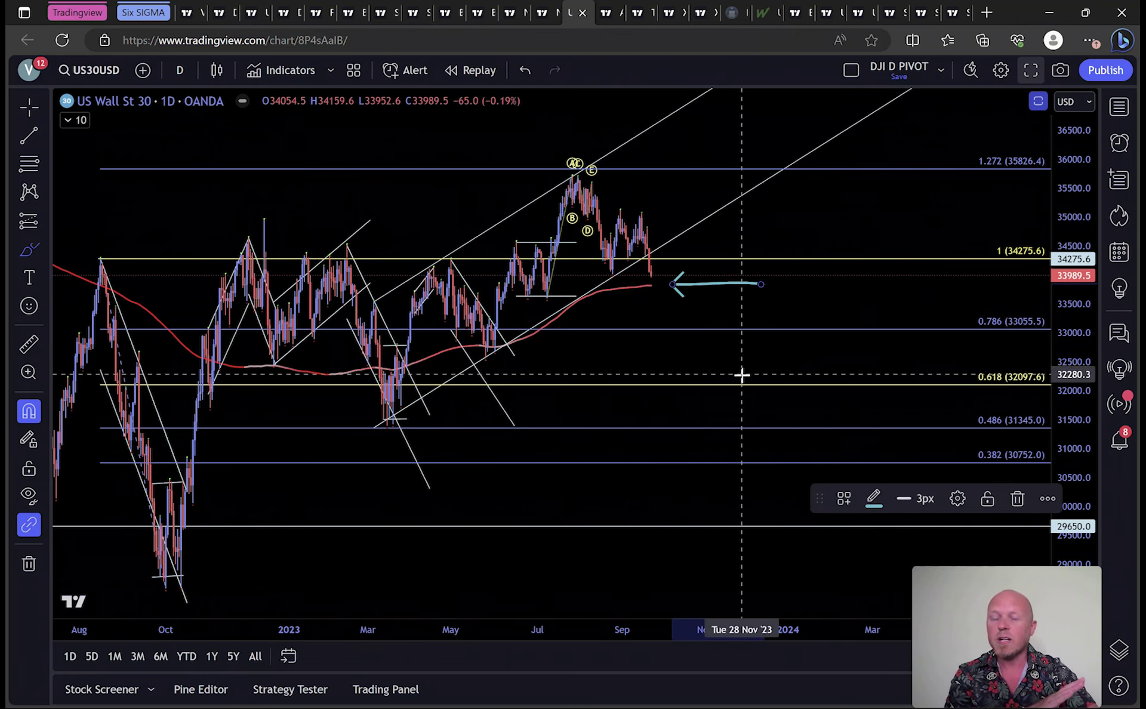
pyautogui.click(67, 120)
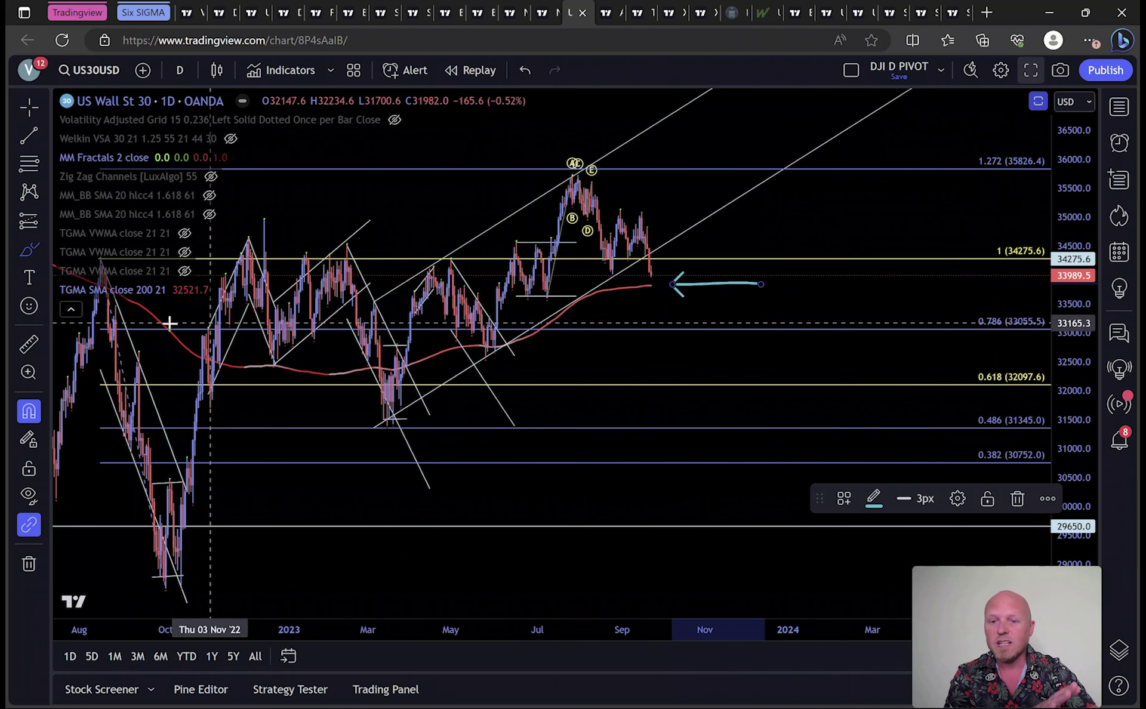
pyautogui.click(73, 309)
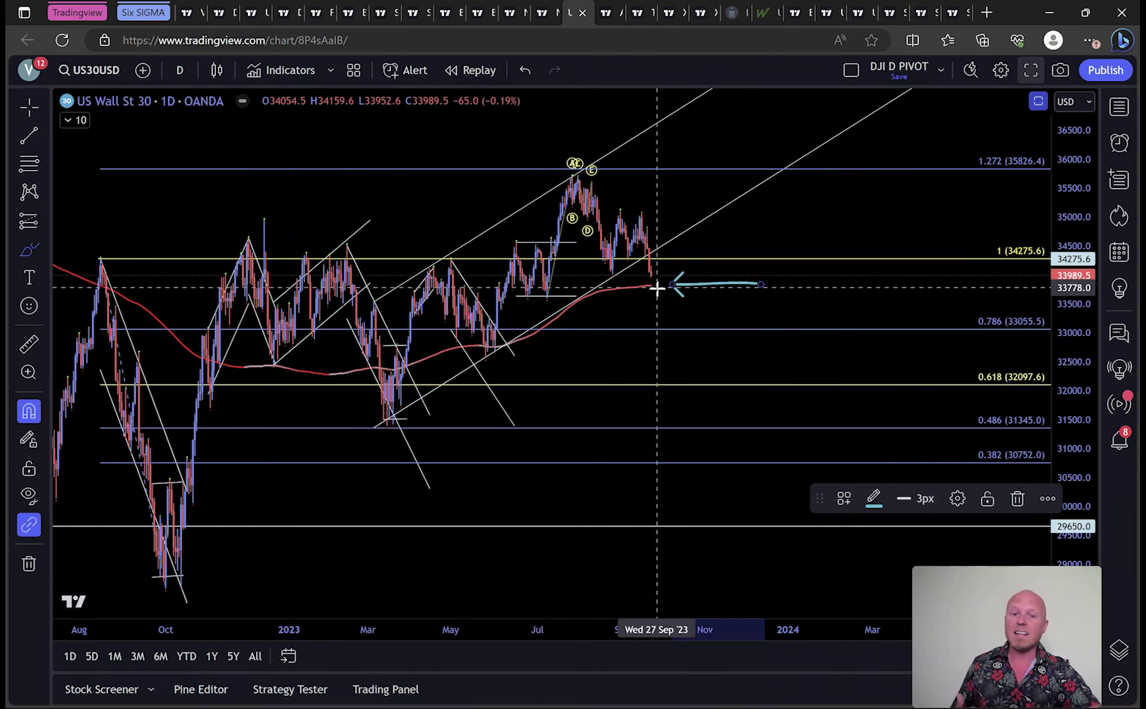
# - Brush a price path falling below the 0.786 level, and an alternative path dipping under the moving average and rebounding toward level 1
pyautogui.moveTo(652, 289)
pyautogui.mouseDown()
pyautogui.moveTo(654, 299)
pyautogui.moveTo(669, 286)
pyautogui.moveTo(709, 352)
pyautogui.mouseUp()
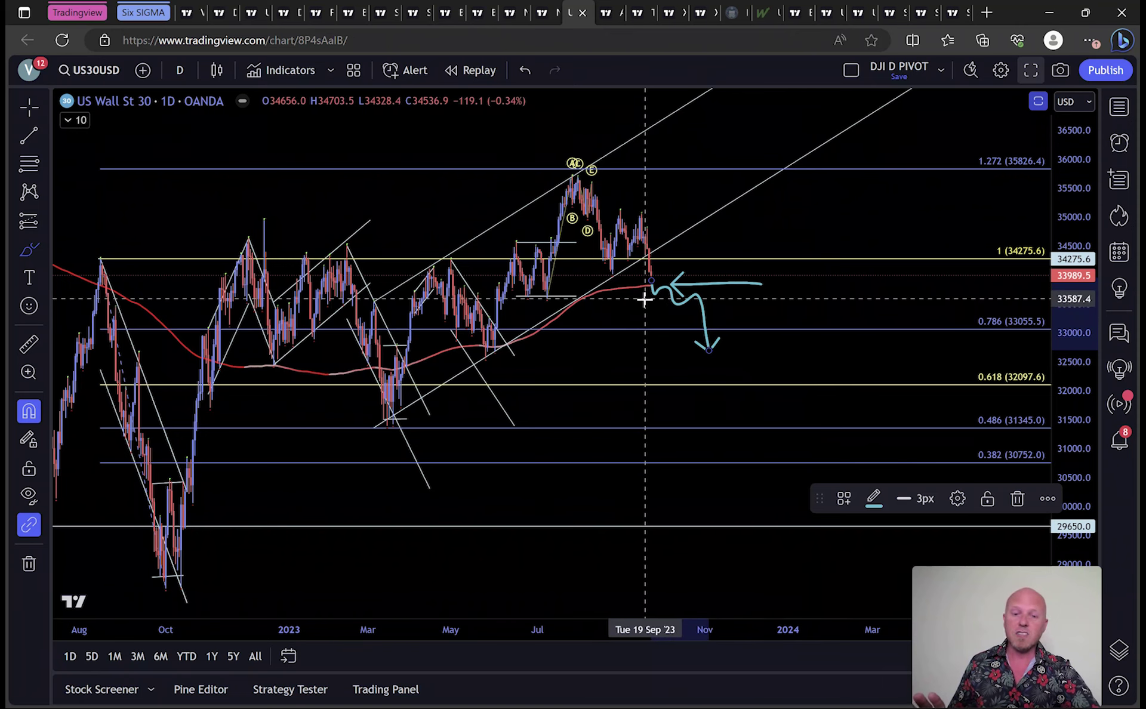
pyautogui.moveTo(650, 278)
pyautogui.mouseDown()
pyautogui.moveTo(654, 304)
pyautogui.moveTo(672, 301)
pyautogui.moveTo(692, 256)
pyautogui.mouseUp()
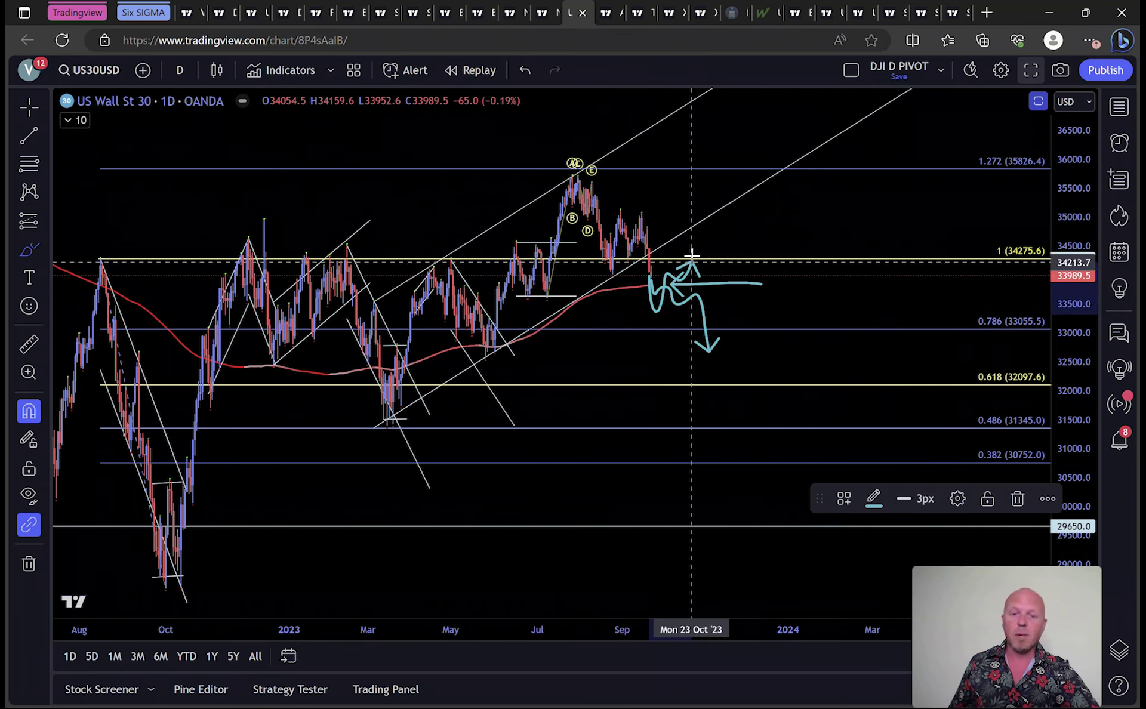
# - Undo the brushed arrow and price paths on the US Wall St 30 chart
pyautogui.click(529, 77)
pyautogui.click(529, 77)
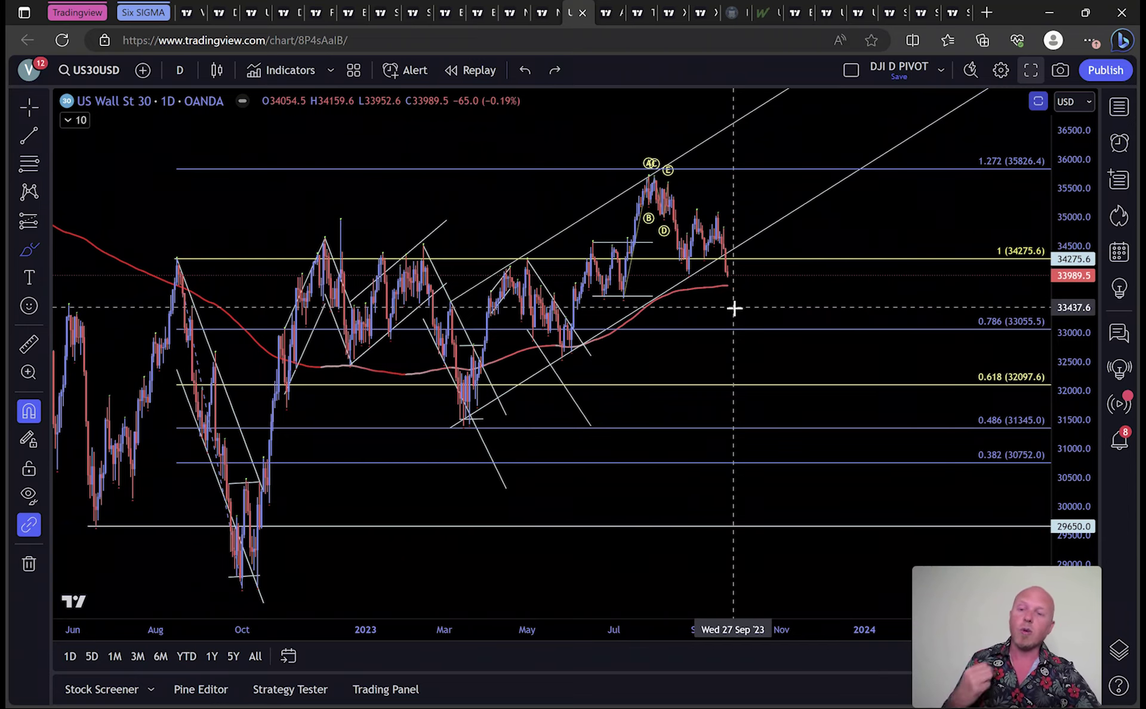
# - On the AAPL D 23 chart, brush an arrow at the August low and circles with arrows around the September and May consolidations
pyautogui.click(607, 13)
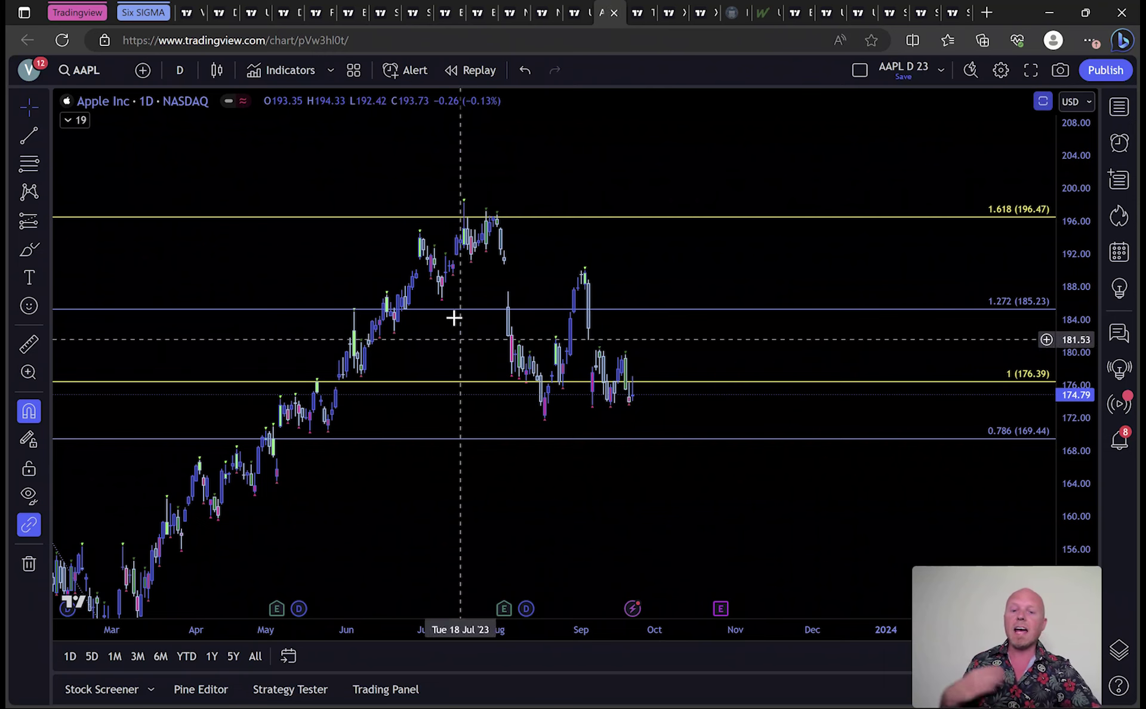
pyautogui.click(31, 253)
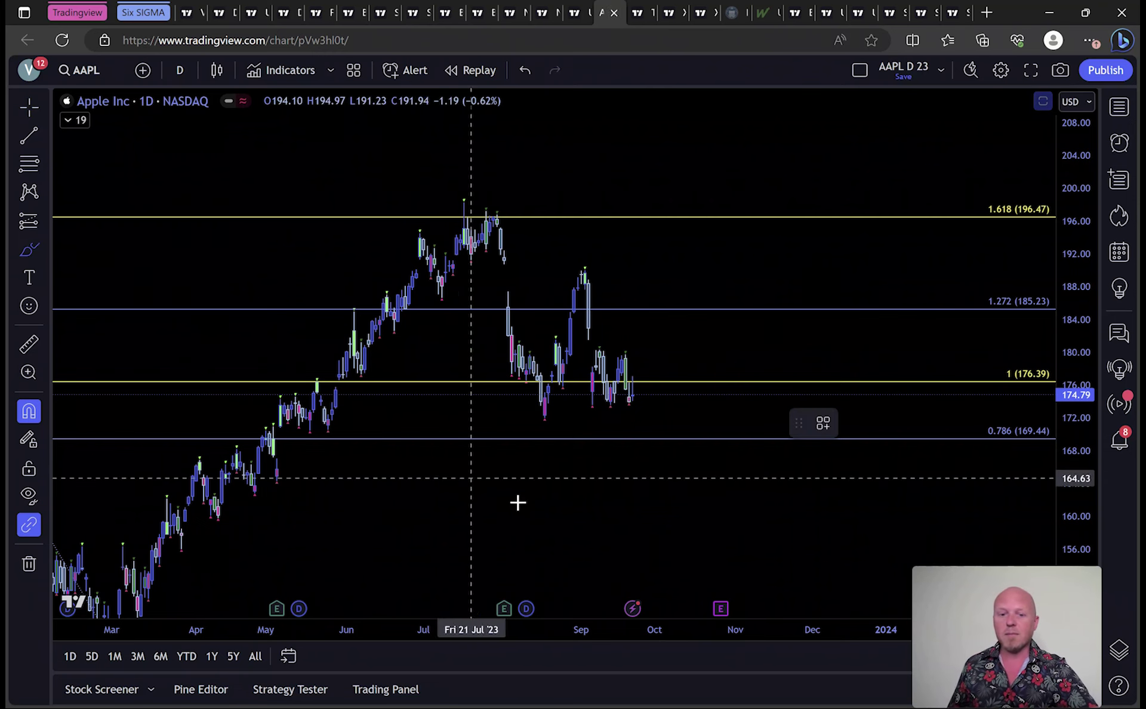
pyautogui.moveTo(494, 424); pyautogui.dragTo(517, 419)
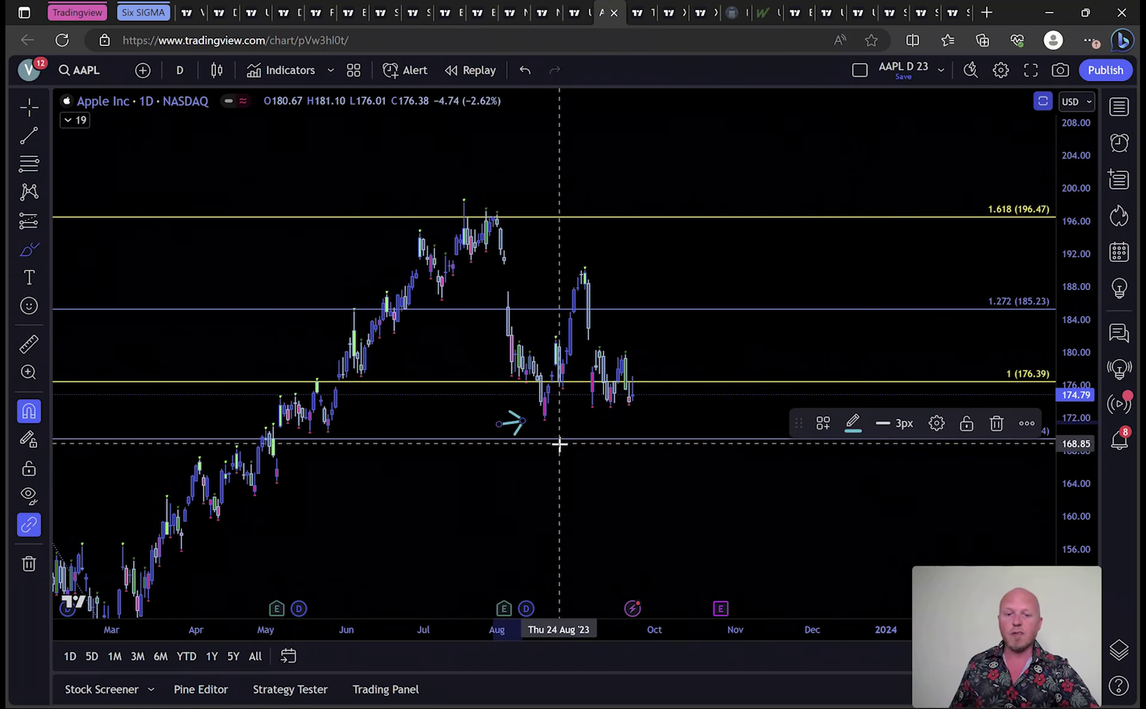
pyautogui.moveTo(648, 356)
pyautogui.mouseDown()
pyautogui.moveTo(583, 365)
pyautogui.moveTo(645, 396)
pyautogui.moveTo(639, 349)
pyautogui.mouseUp()
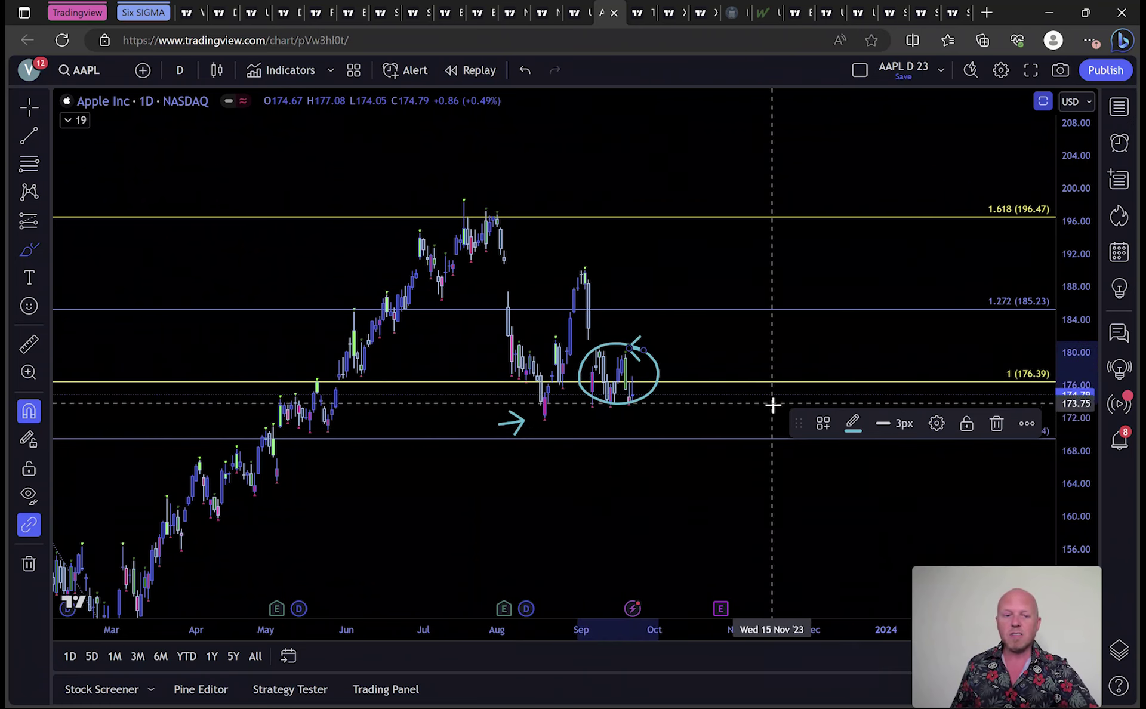
pyautogui.moveTo(797, 423); pyautogui.dragTo(823, 535)
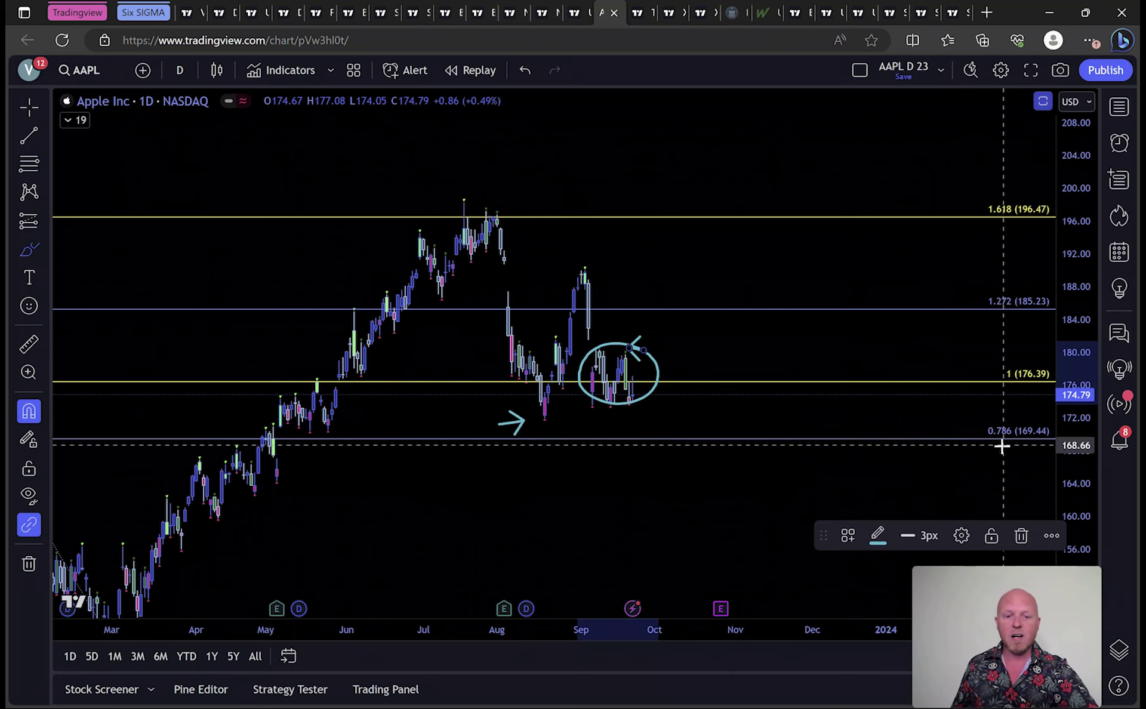
pyautogui.click(30, 248)
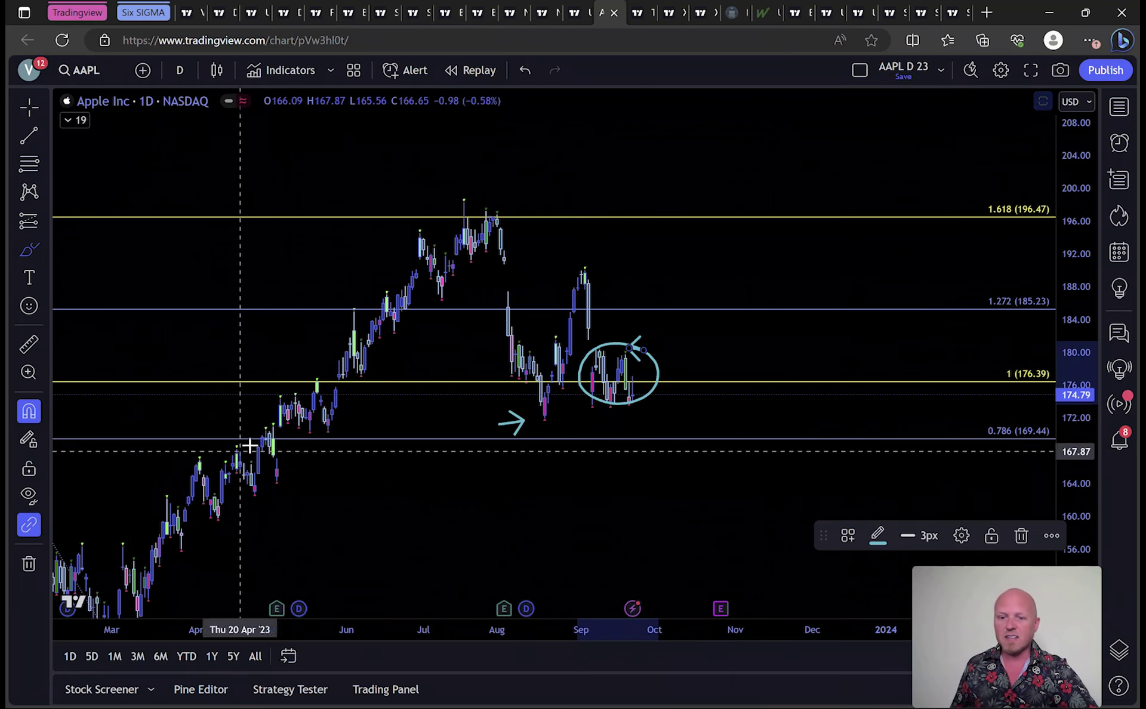
pyautogui.moveTo(315, 390)
pyautogui.mouseDown()
pyautogui.moveTo(274, 409)
pyautogui.moveTo(351, 441)
pyautogui.moveTo(310, 390)
pyautogui.mouseUp()
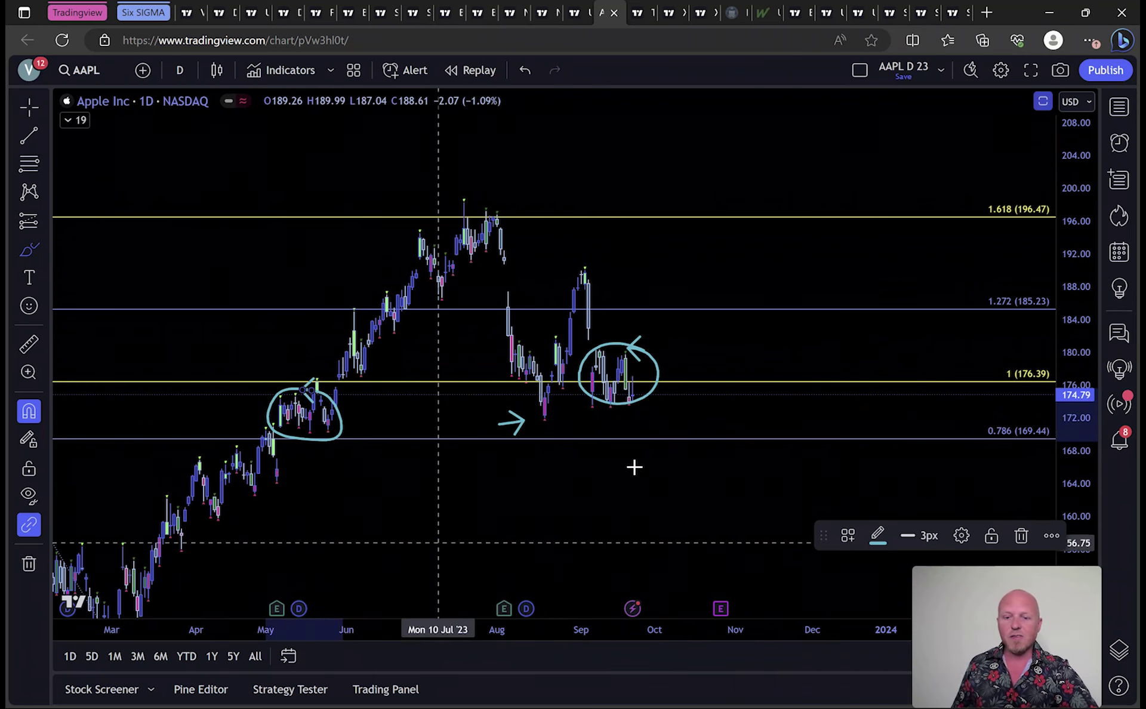
# - Brush a projected Apple price path dipping to the 0.786 level and rebounding above level 1
pyautogui.click(30, 105)
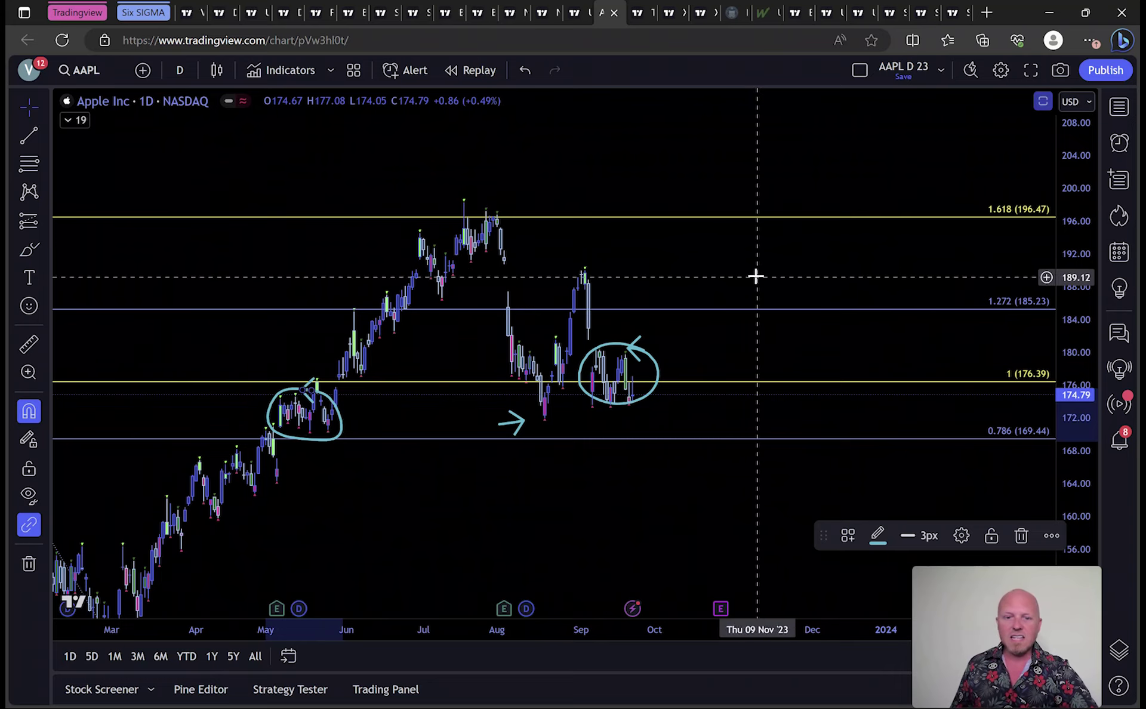
pyautogui.moveTo(754, 233); pyautogui.dragTo(763, 120)
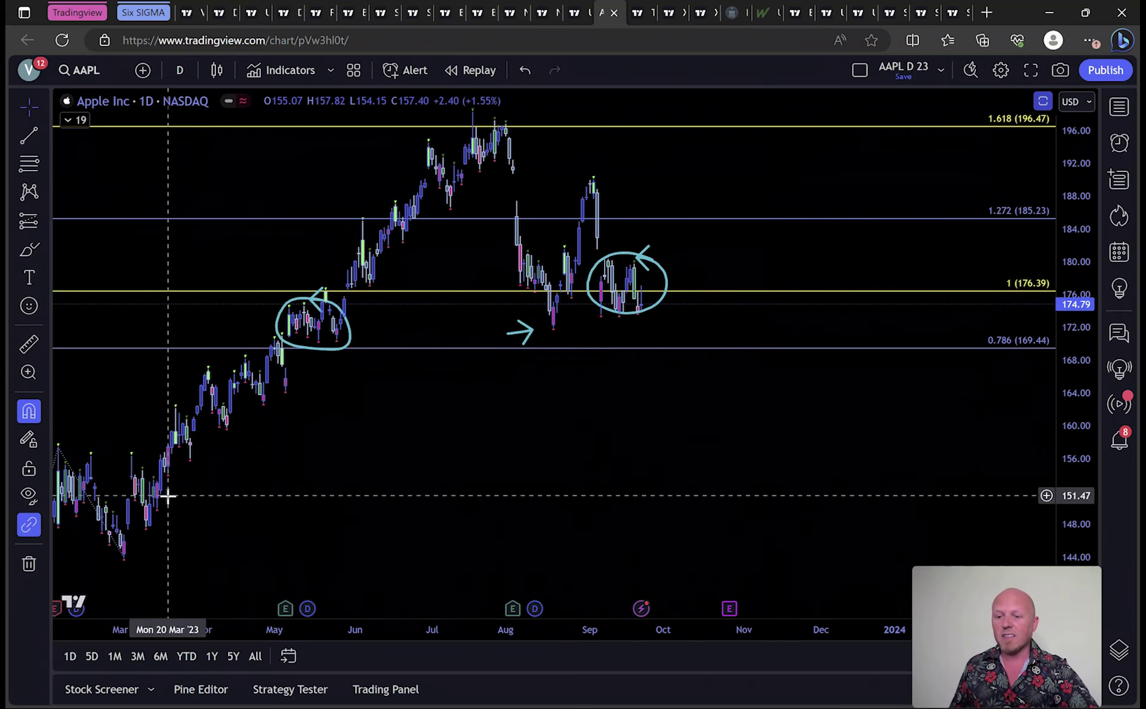
pyautogui.moveTo(276, 512); pyautogui.dragTo(350, 504)
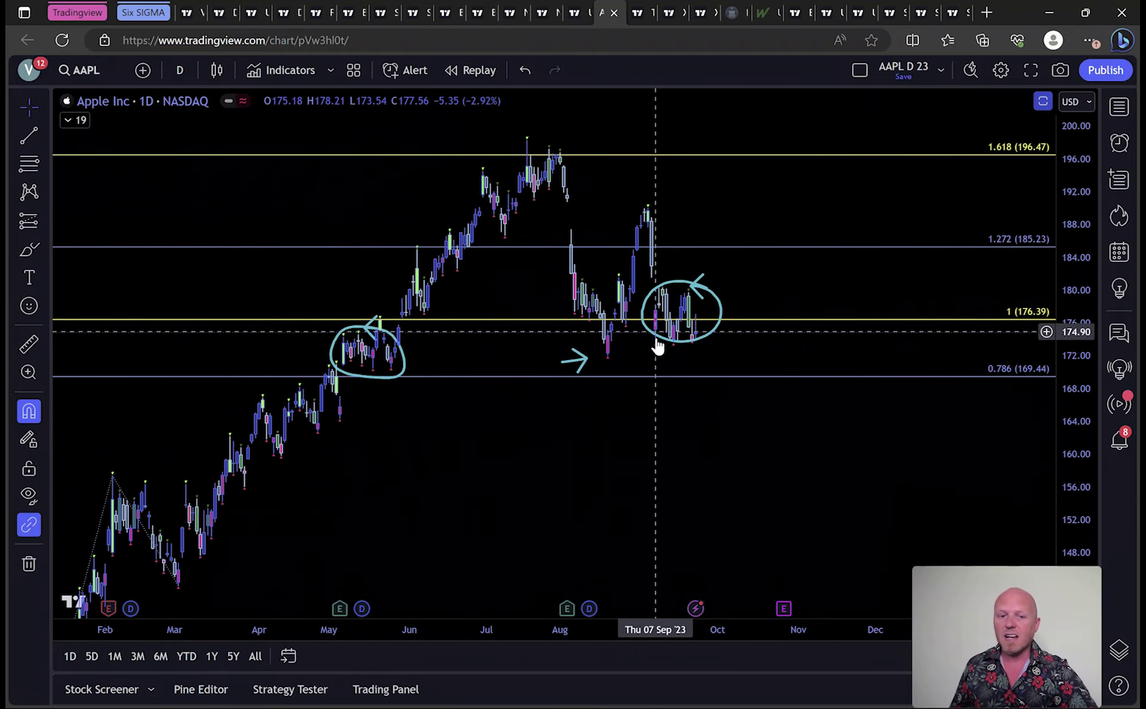
pyautogui.click(34, 253)
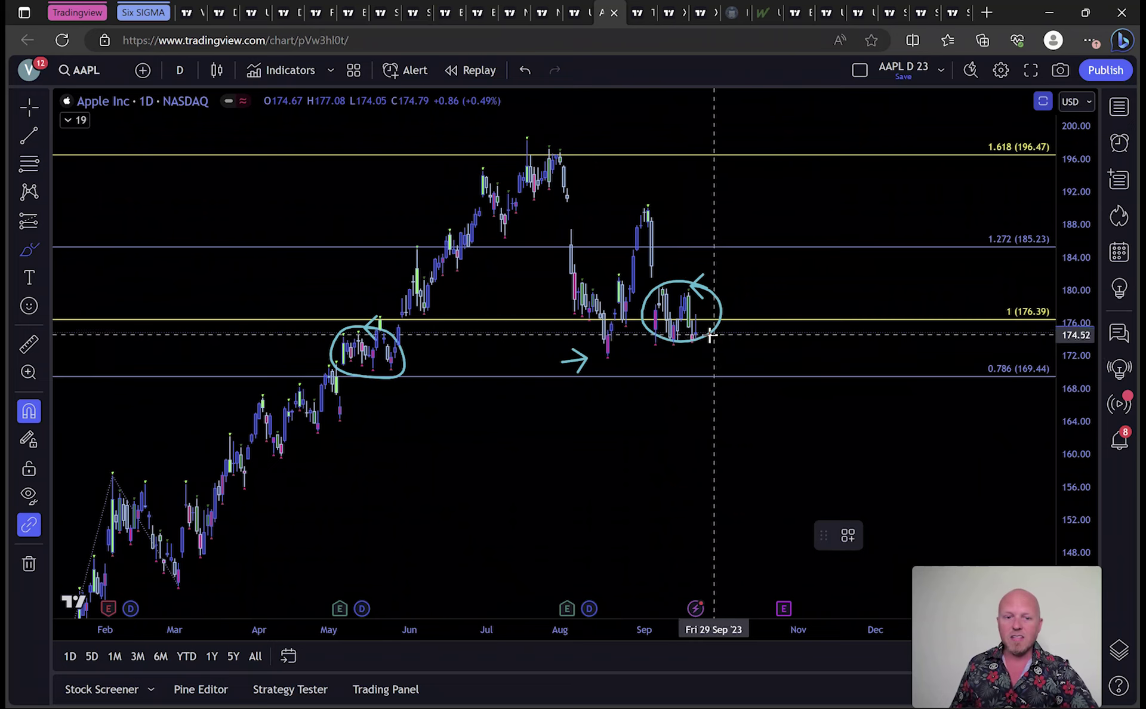
pyautogui.moveTo(712, 337)
pyautogui.mouseDown()
pyautogui.moveTo(748, 380)
pyautogui.moveTo(758, 338)
pyautogui.moveTo(770, 345)
pyautogui.moveTo(806, 307)
pyautogui.mouseUp()
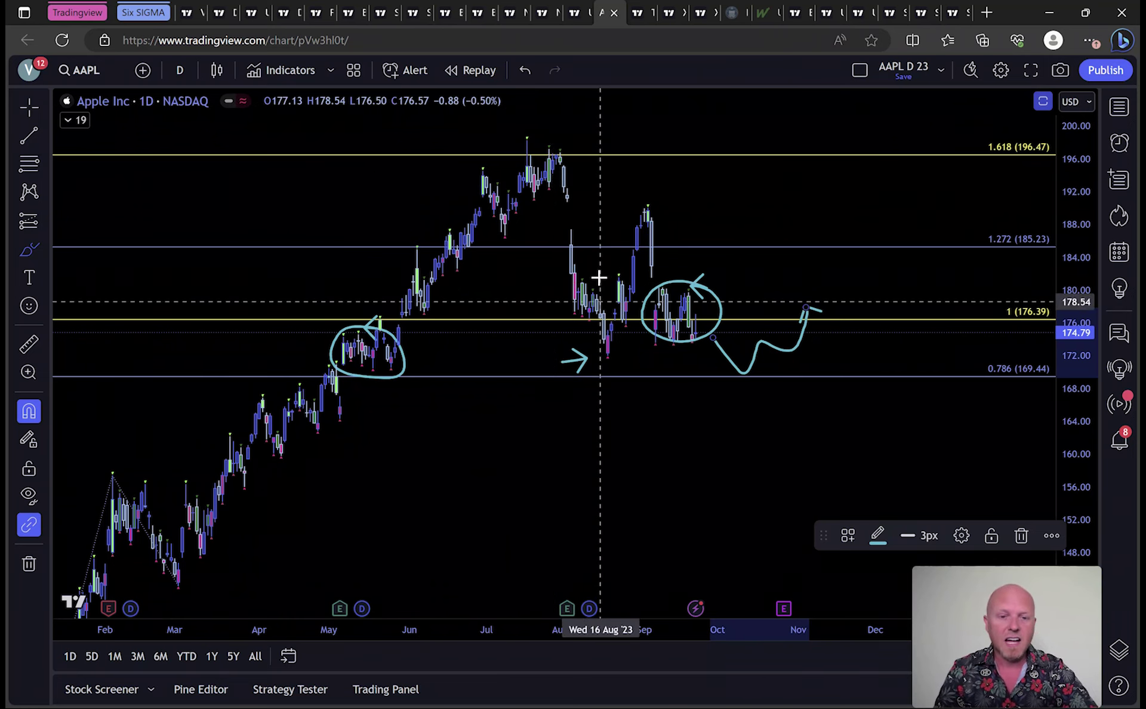
# - On the TSLA D 23 chart, brush circles with arrows at two highs and two lows touching the rising channel lines
pyautogui.click(641, 20)
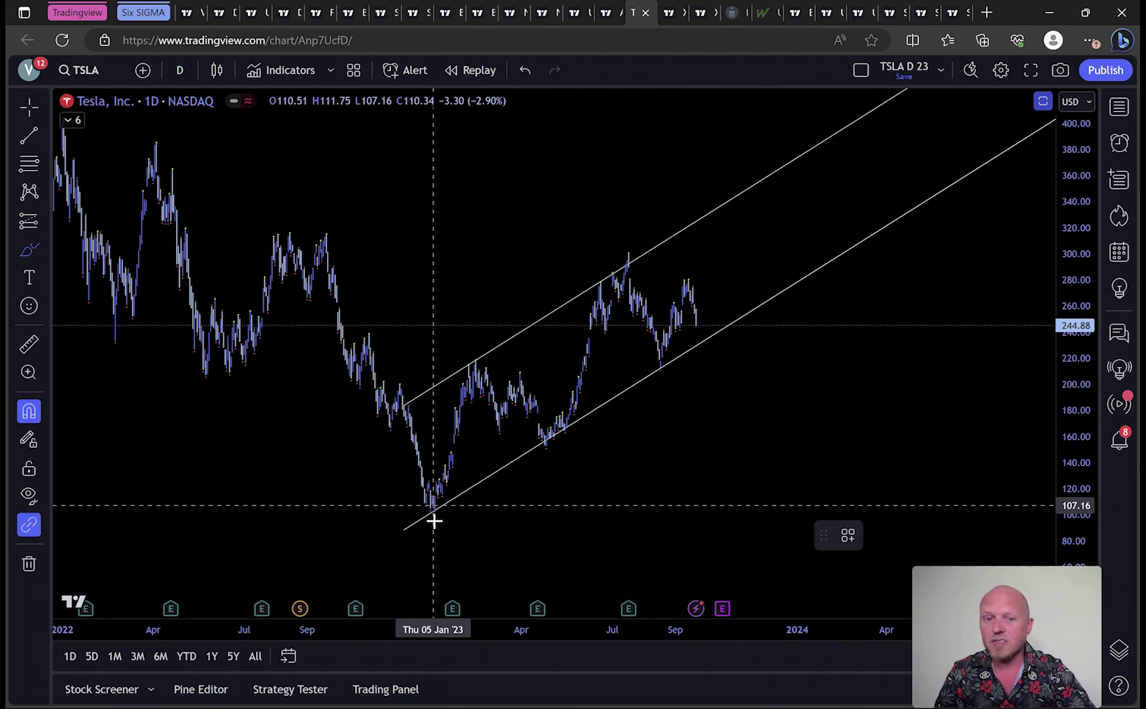
pyautogui.moveTo(476, 341)
pyautogui.mouseDown()
pyautogui.moveTo(476, 351)
pyautogui.moveTo(491, 350)
pyautogui.mouseUp()
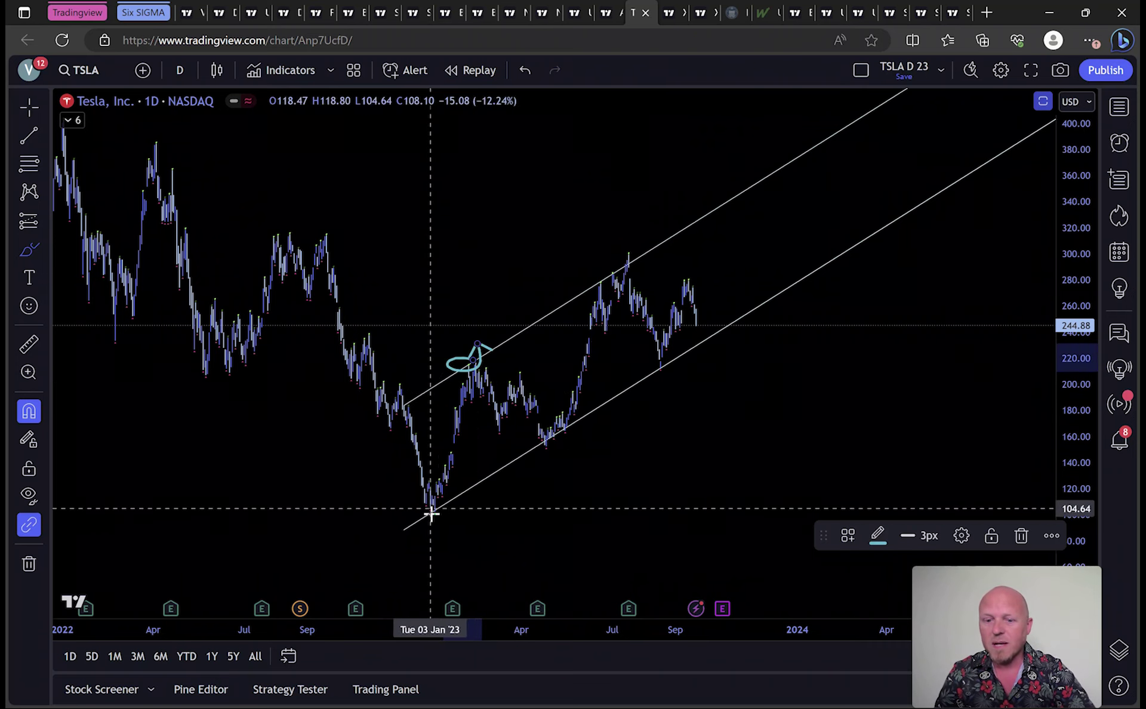
pyautogui.moveTo(431, 512); pyautogui.dragTo(462, 504)
pyautogui.moveTo(575, 412)
pyautogui.mouseDown()
pyautogui.moveTo(547, 457)
pyautogui.moveTo(558, 440)
pyautogui.mouseUp()
pyautogui.moveTo(617, 261)
pyautogui.mouseDown()
pyautogui.moveTo(591, 260)
pyautogui.moveTo(644, 251)
pyautogui.mouseUp()
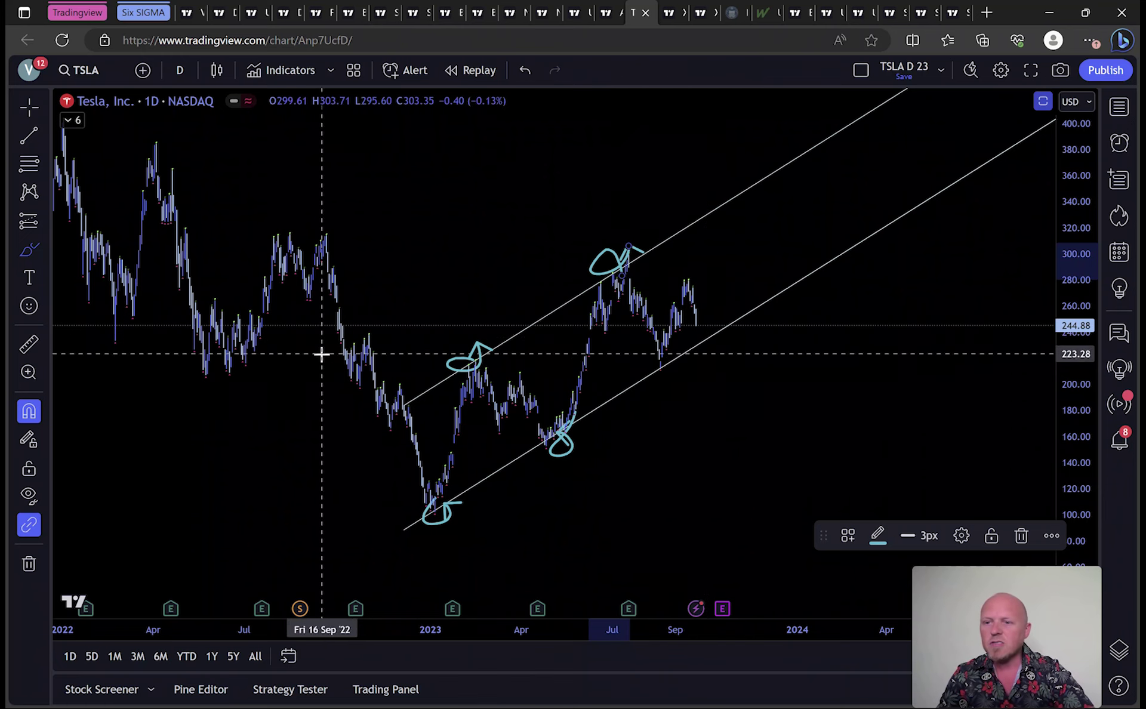
# - Place a horizontal ray at 212.36 starting from Tesla's 18 August 2023 low
pyautogui.click(46, 139)
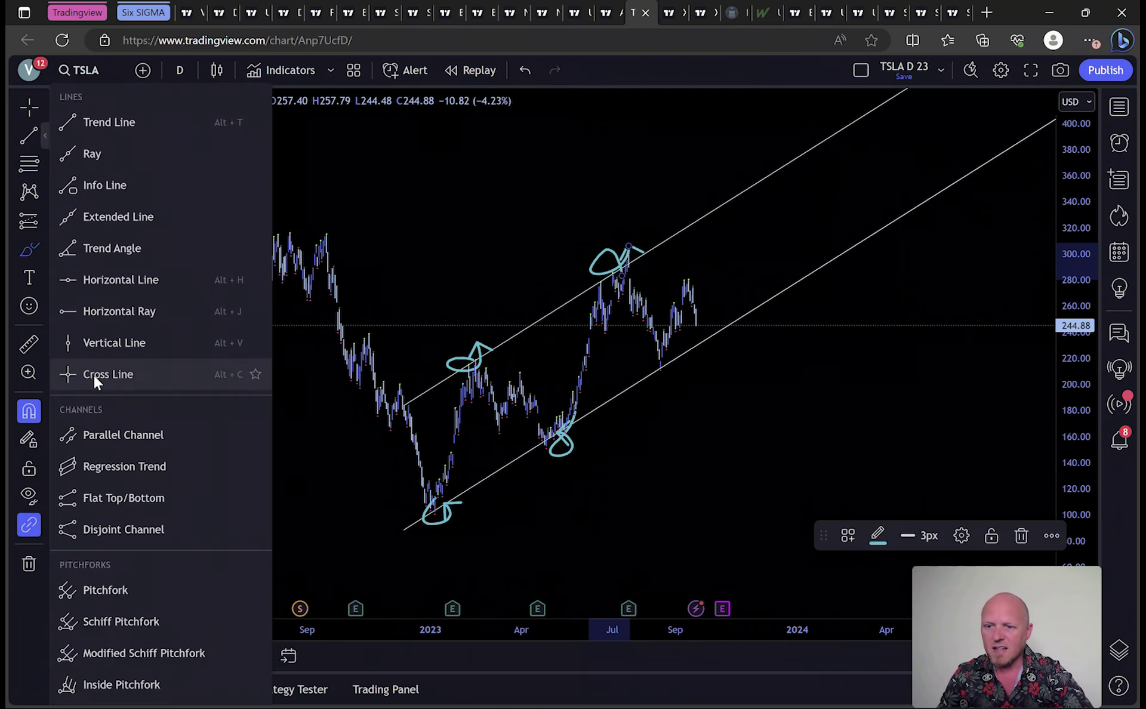
pyautogui.click(95, 311)
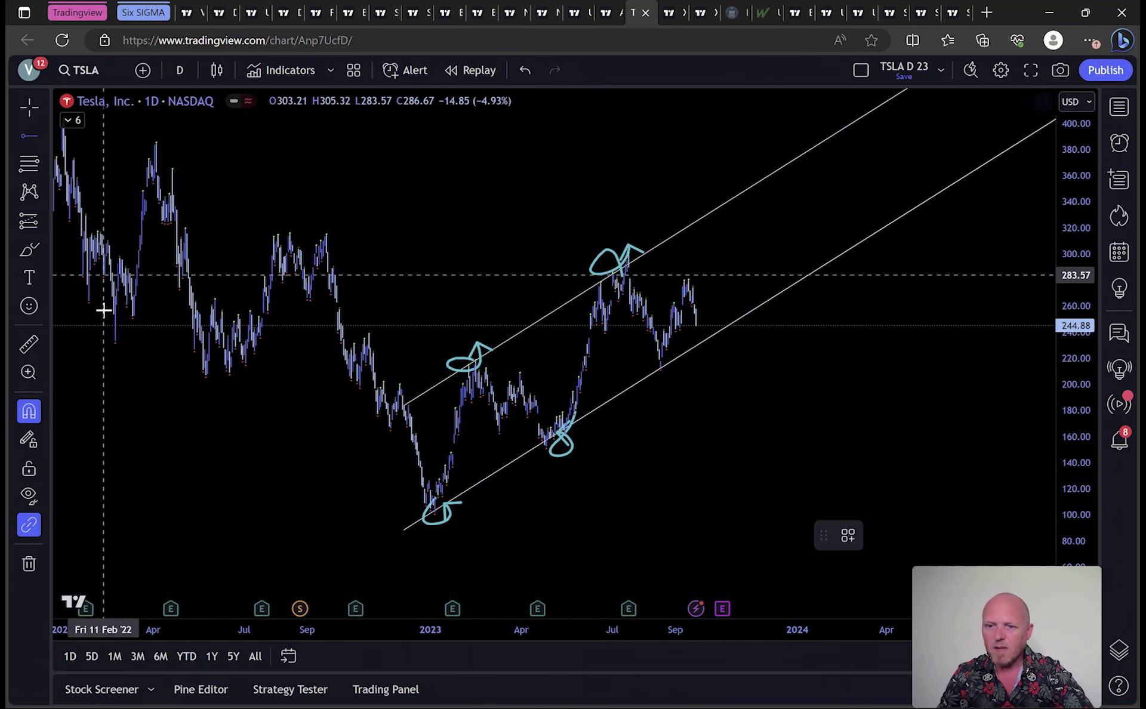
pyautogui.click(660, 387)
pyautogui.scroll(5, 995, 392)
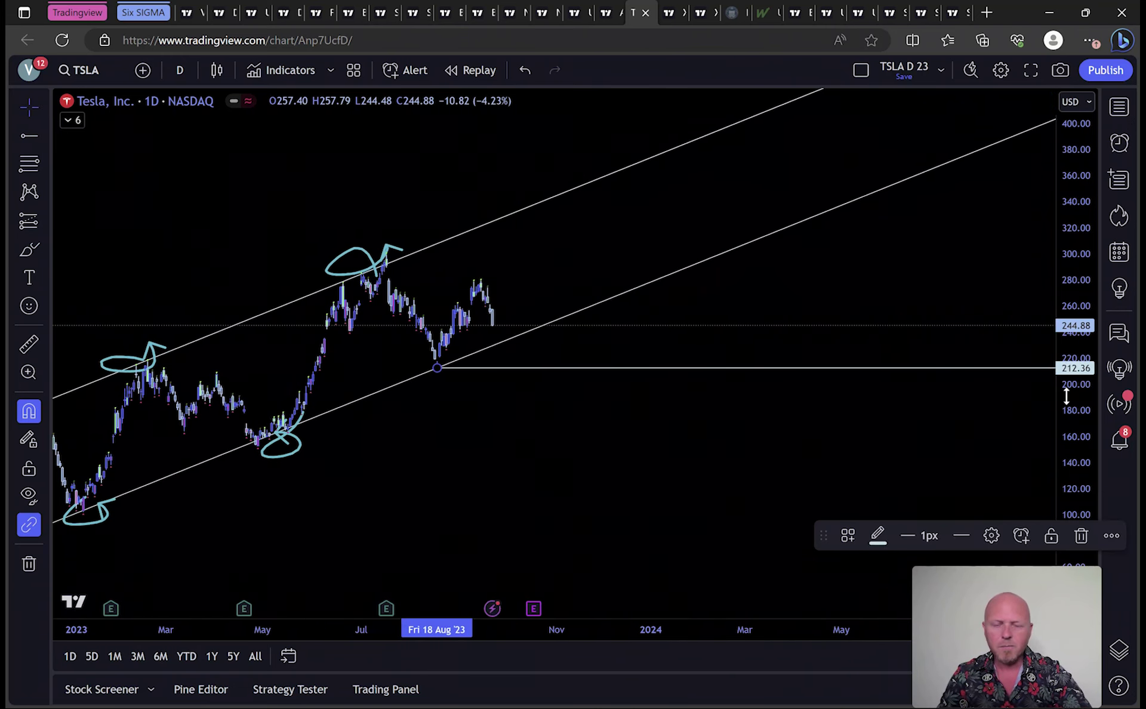
# - Brush a Tesla price path falling to and below the 212.36 ray, trace the recent swings, and circle the breakdown area
pyautogui.click(31, 251)
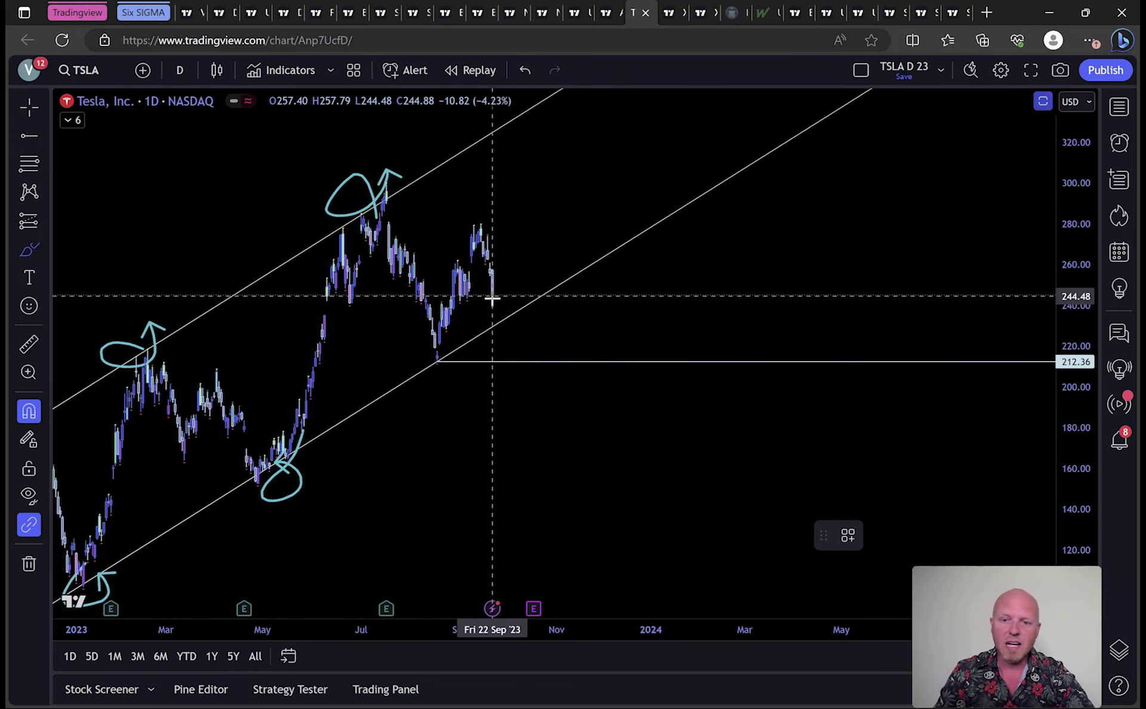
pyautogui.moveTo(494, 301); pyautogui.dragTo(493, 366)
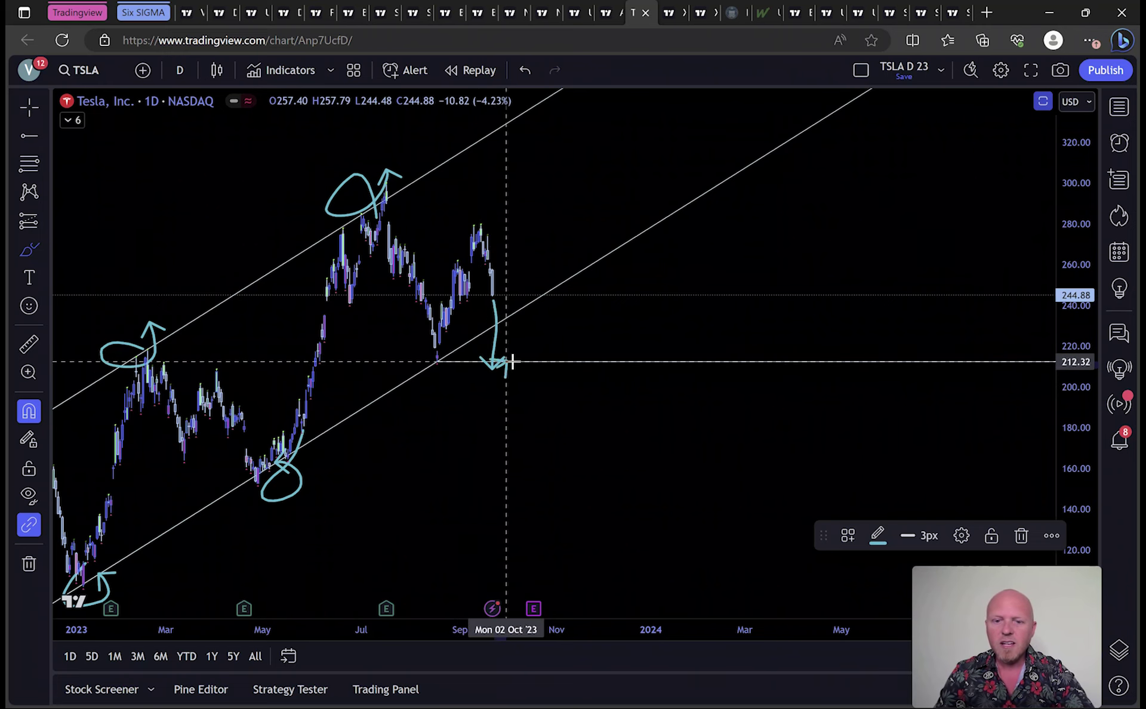
pyautogui.moveTo(513, 361); pyautogui.dragTo(529, 428)
pyautogui.moveTo(314, 362)
pyautogui.mouseDown()
pyautogui.moveTo(327, 313)
pyautogui.moveTo(431, 319)
pyautogui.moveTo(476, 241)
pyautogui.moveTo(486, 312)
pyautogui.moveTo(522, 379)
pyautogui.moveTo(506, 357)
pyautogui.mouseUp()
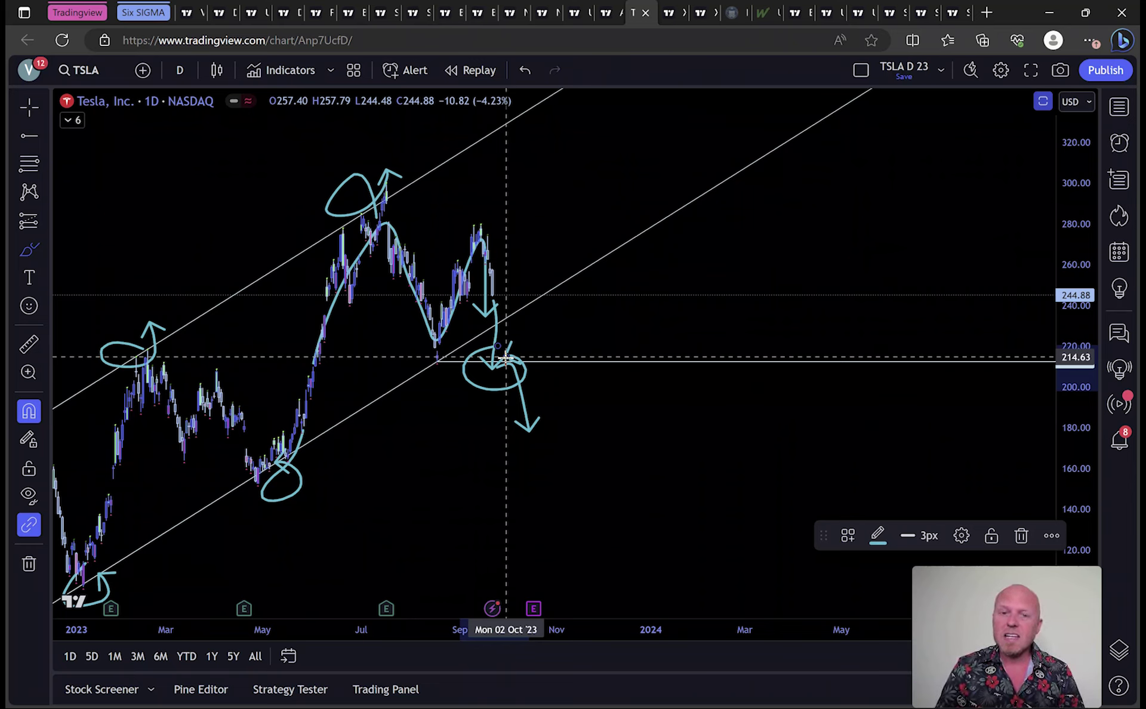
# - Review the DXY D 23 chart, then delete the brushed down arrow near the 1.618 level on the US10Y chart
pyautogui.click(225, 13)
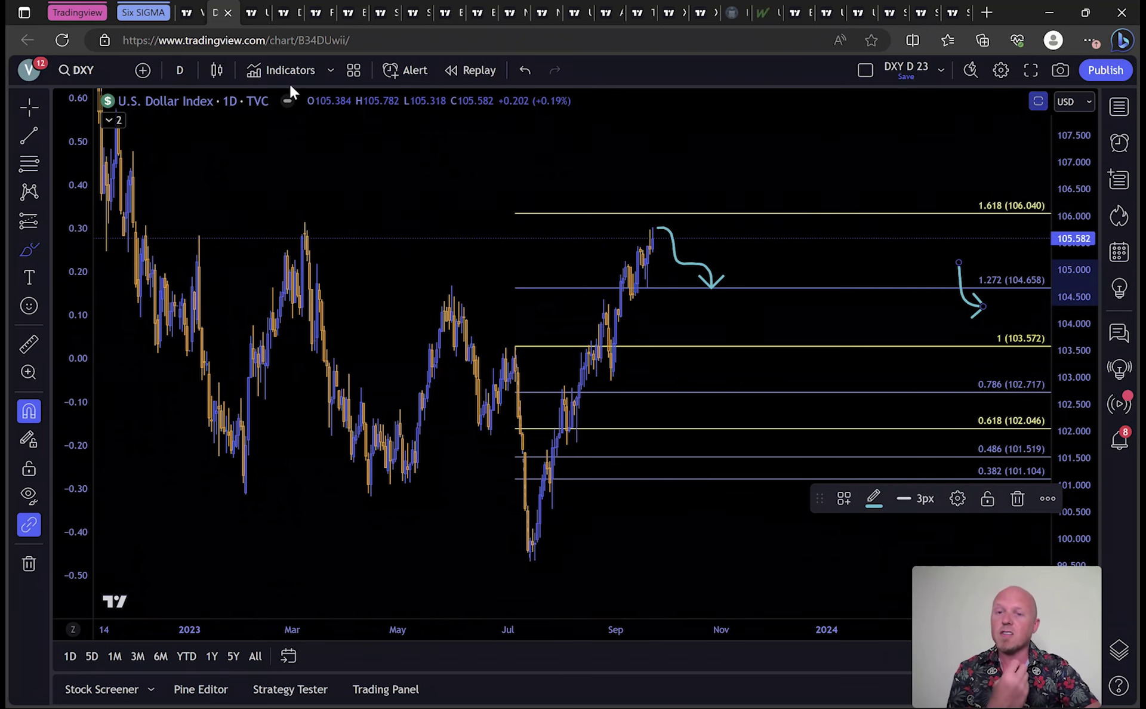
pyautogui.click(257, 17)
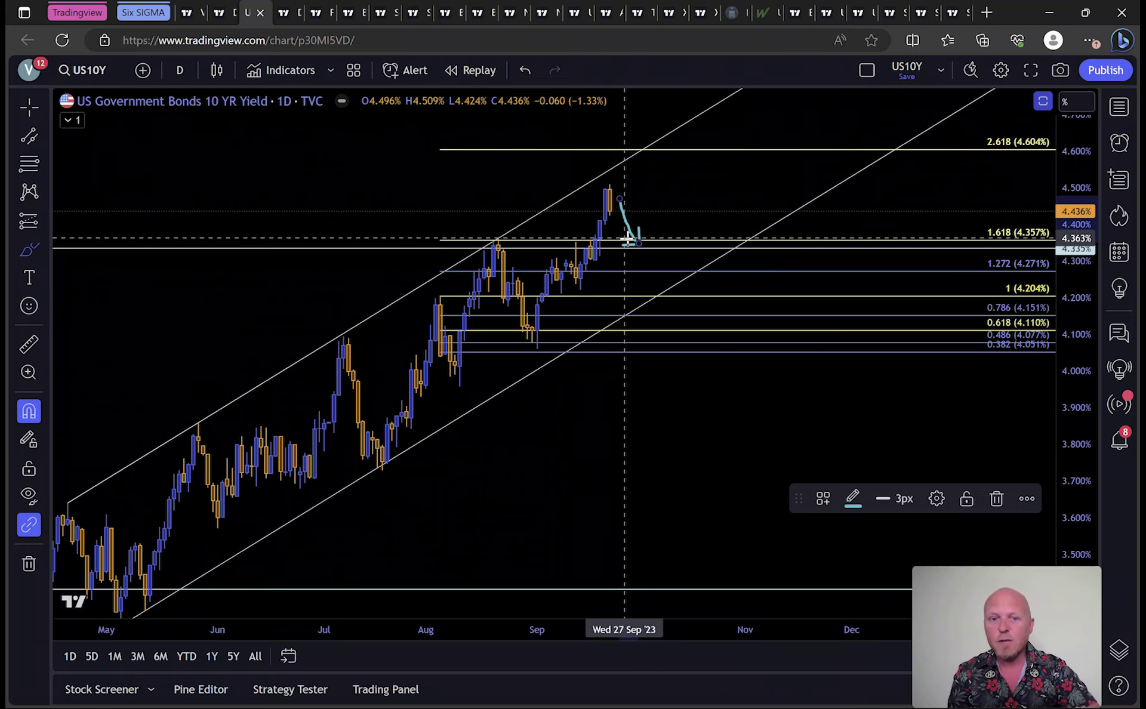
pyautogui.click(26, 103)
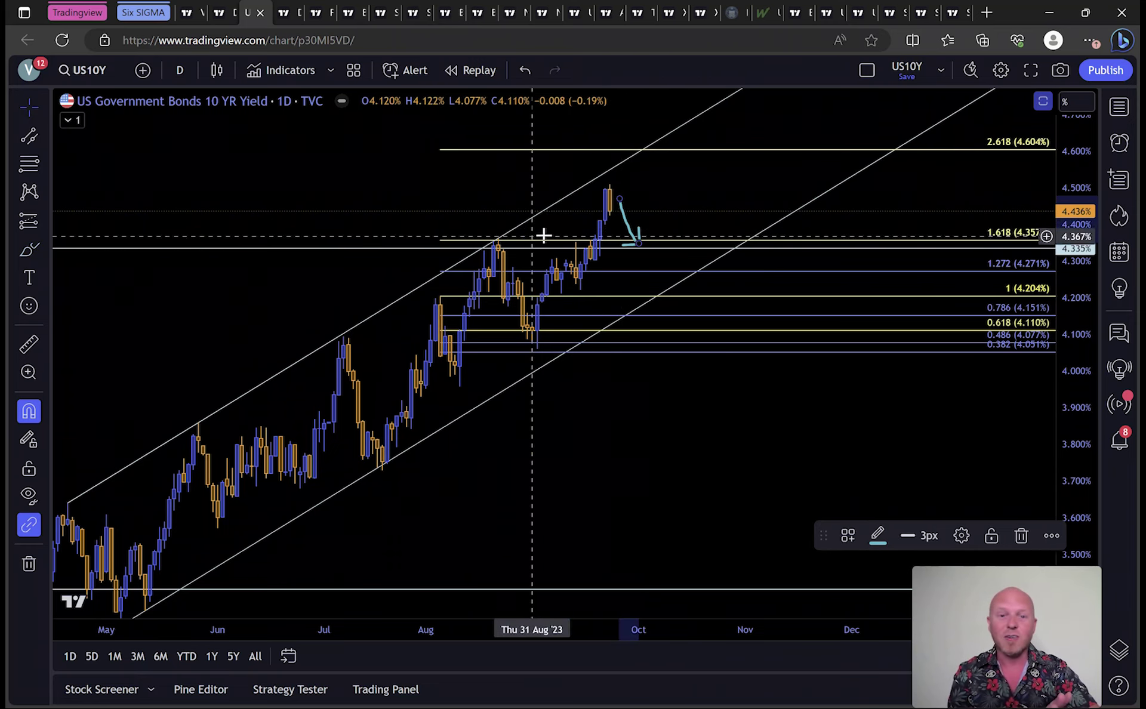
pyautogui.press('Delete')
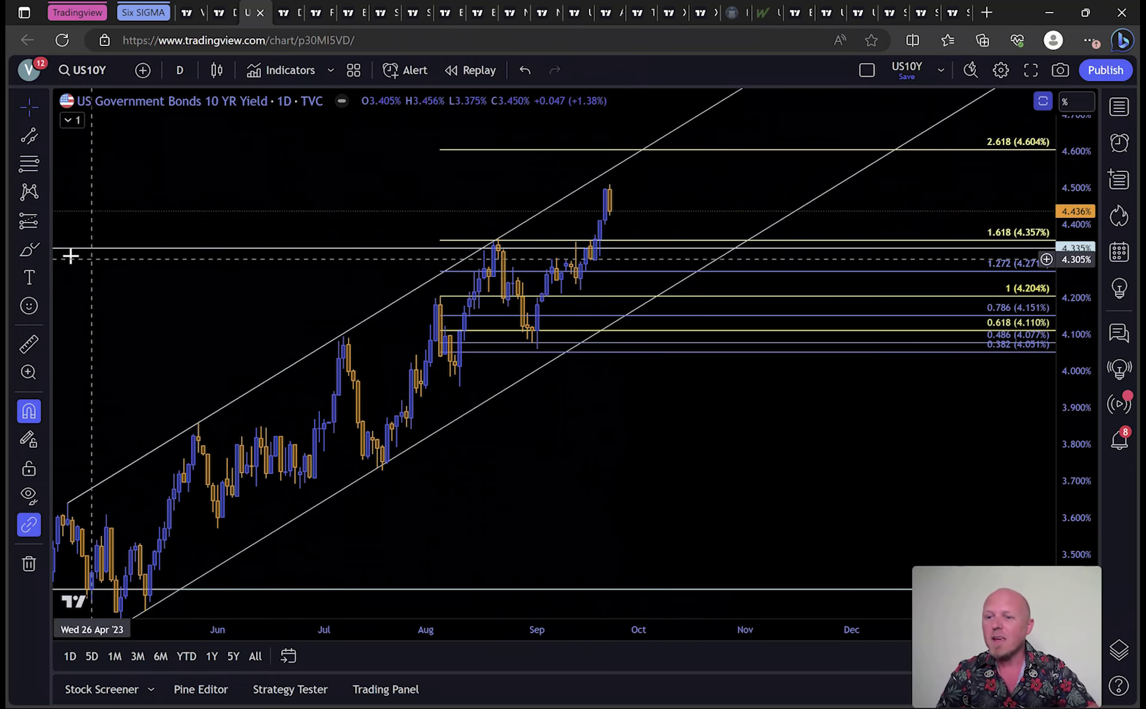
# - Brush a yield path dipping to the 1.618 level and rising to 2.618, plus a small curved arrow by the 2.618 label
pyautogui.click(30, 250)
pyautogui.moveTo(606, 188)
pyautogui.mouseDown()
pyautogui.moveTo(623, 234)
pyautogui.moveTo(638, 209)
pyautogui.moveTo(662, 238)
pyautogui.moveTo(663, 197)
pyautogui.moveTo(695, 154)
pyautogui.mouseUp()
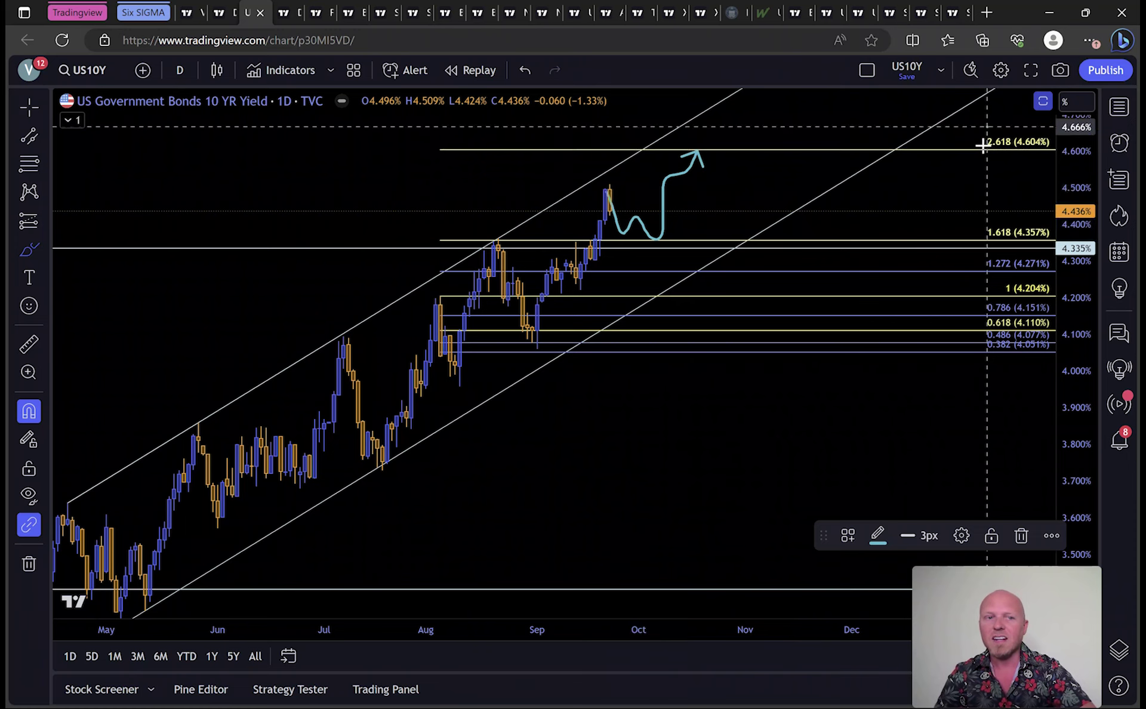
pyautogui.moveTo(985, 129); pyautogui.dragTo(999, 184)
# - On the DAX40 D 23 chart, brush circles with arrows around the late 2021 to early 2022 peaks and the mid-2023 highs
pyautogui.moveTo(285, 11)
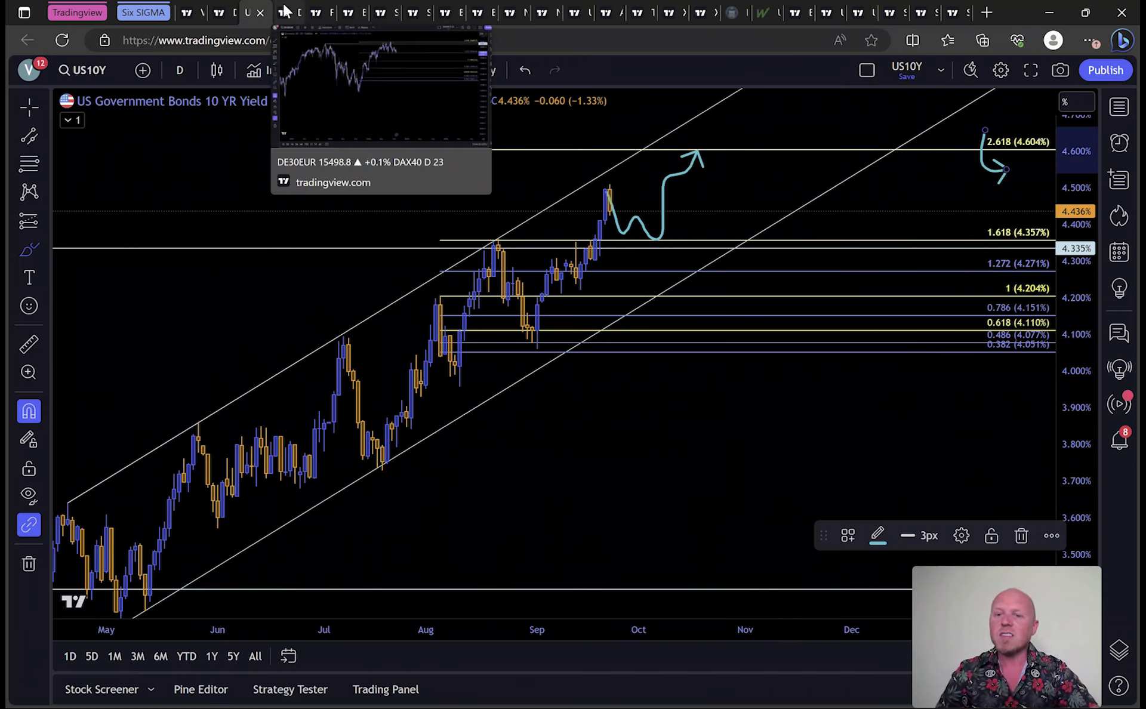
pyautogui.click(287, 12)
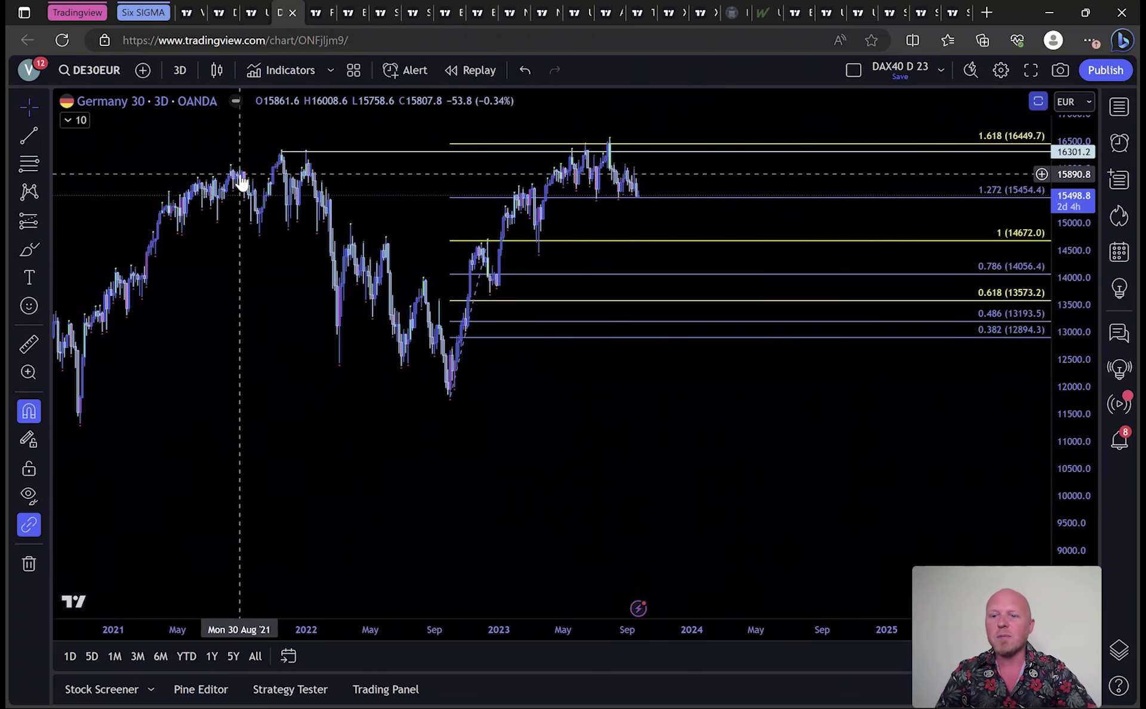
pyautogui.click(27, 249)
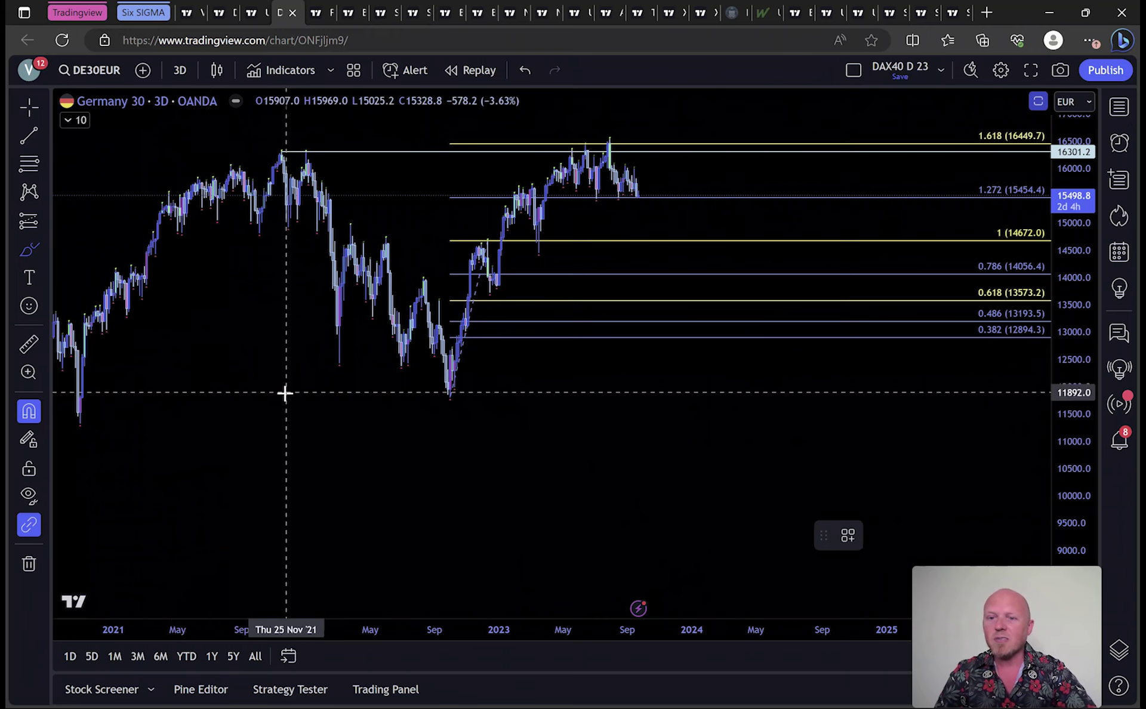
pyautogui.moveTo(310, 154); pyautogui.dragTo(314, 128)
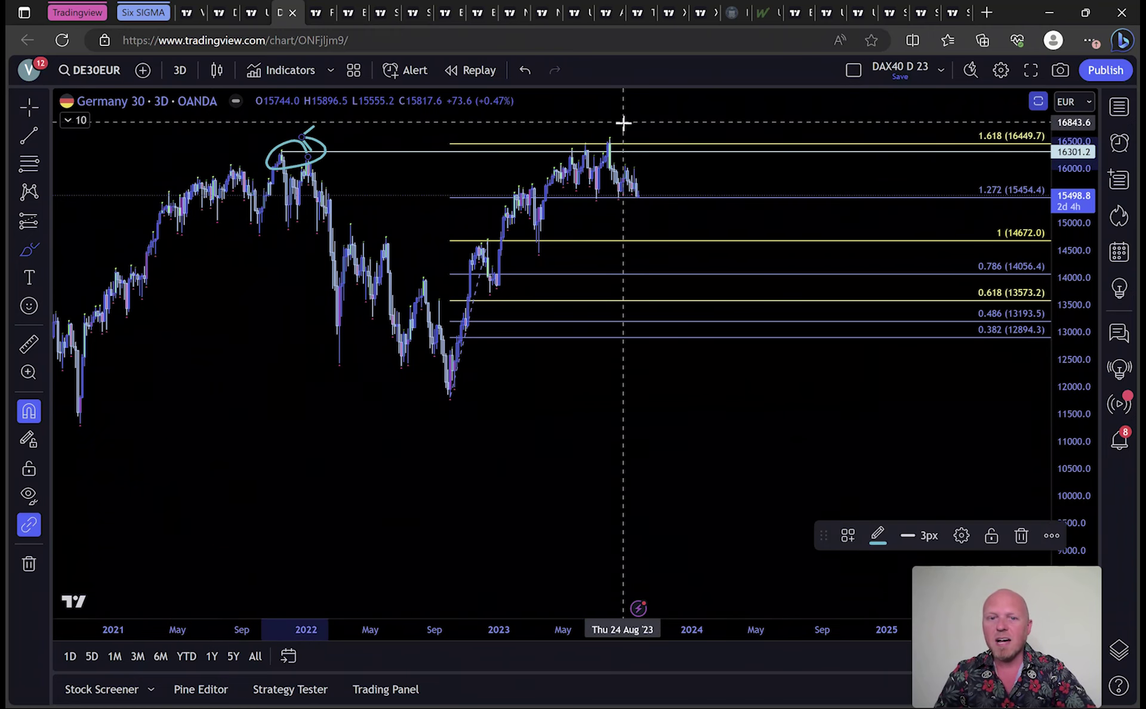
pyautogui.moveTo(622, 122)
pyautogui.mouseDown()
pyautogui.moveTo(594, 154)
pyautogui.moveTo(641, 121)
pyautogui.mouseUp()
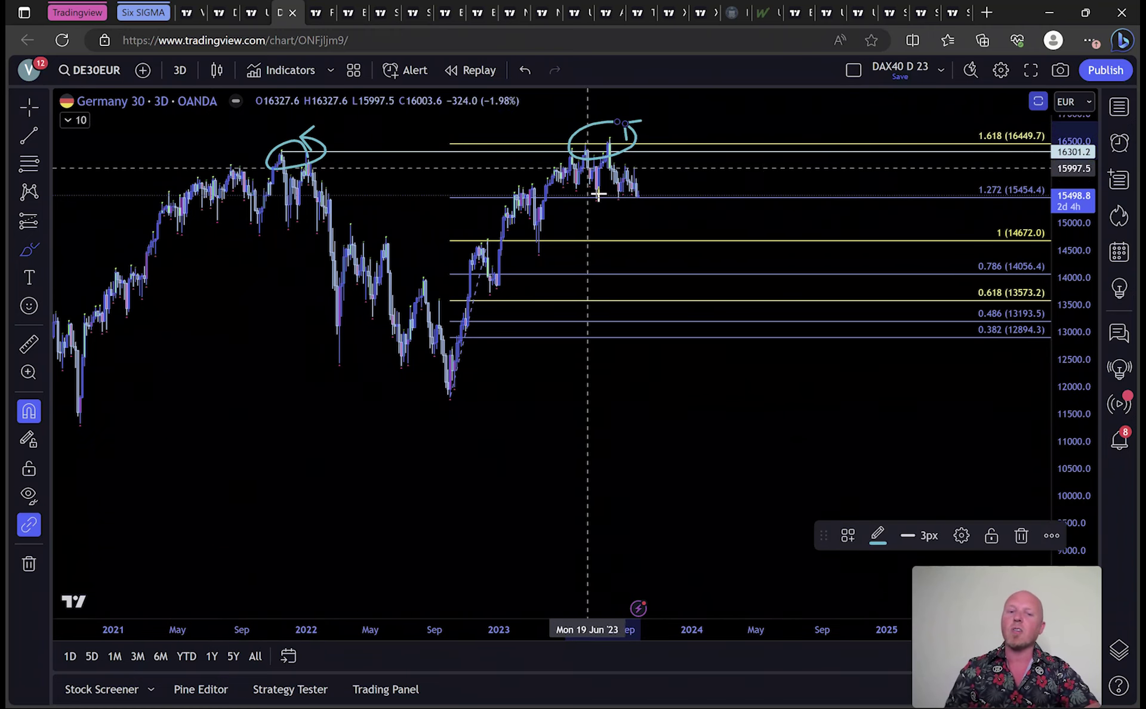